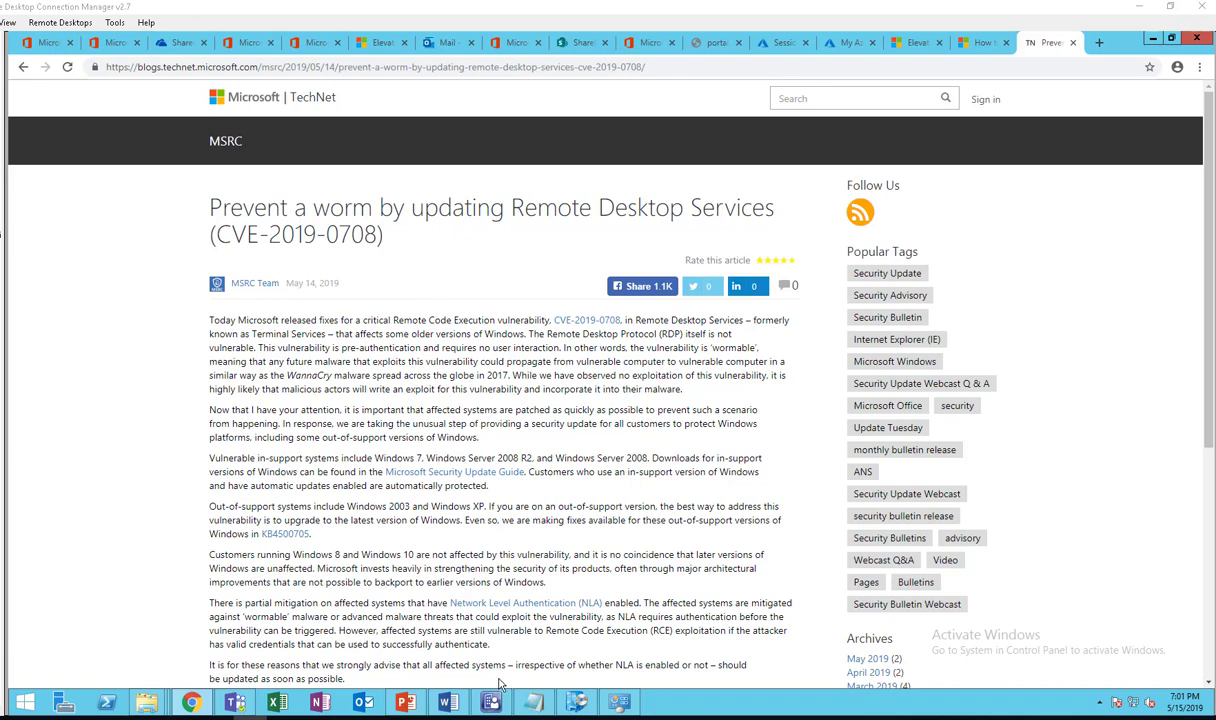
# Switch to Configuration Manager and review the KB4499175 software update group
pyautogui.hotkey('alt', 'Tab')
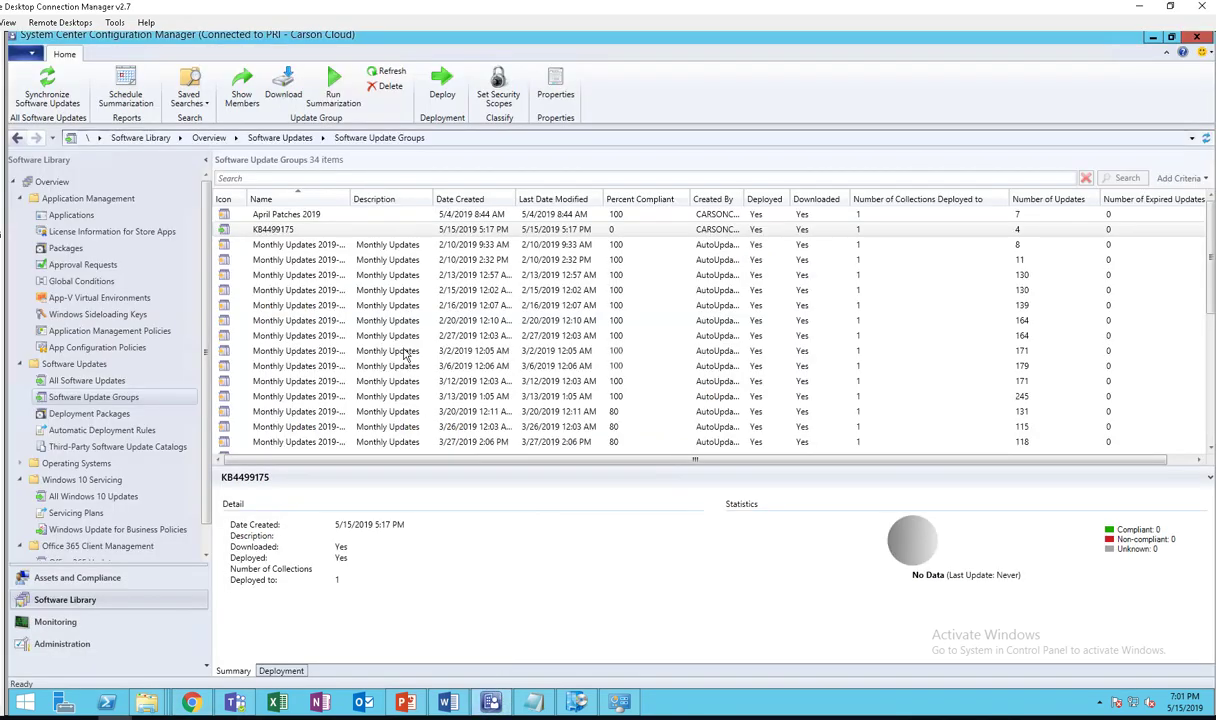
pyautogui.click(325, 177)
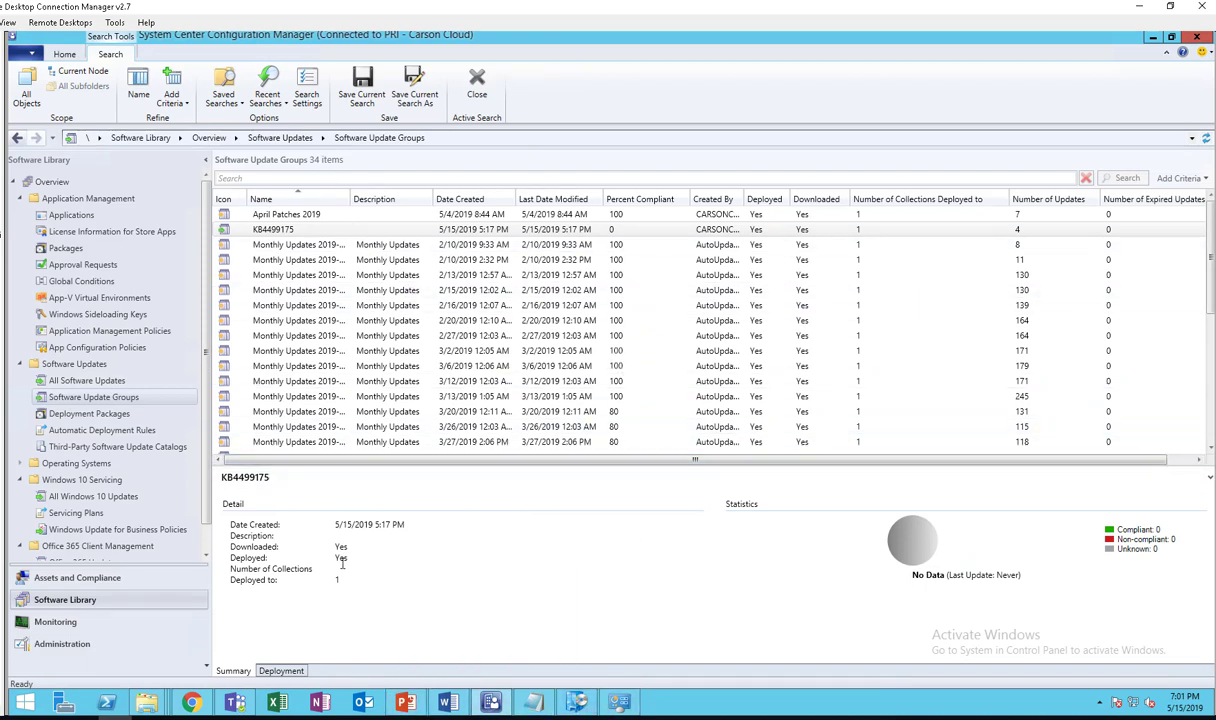
pyautogui.click(233, 233)
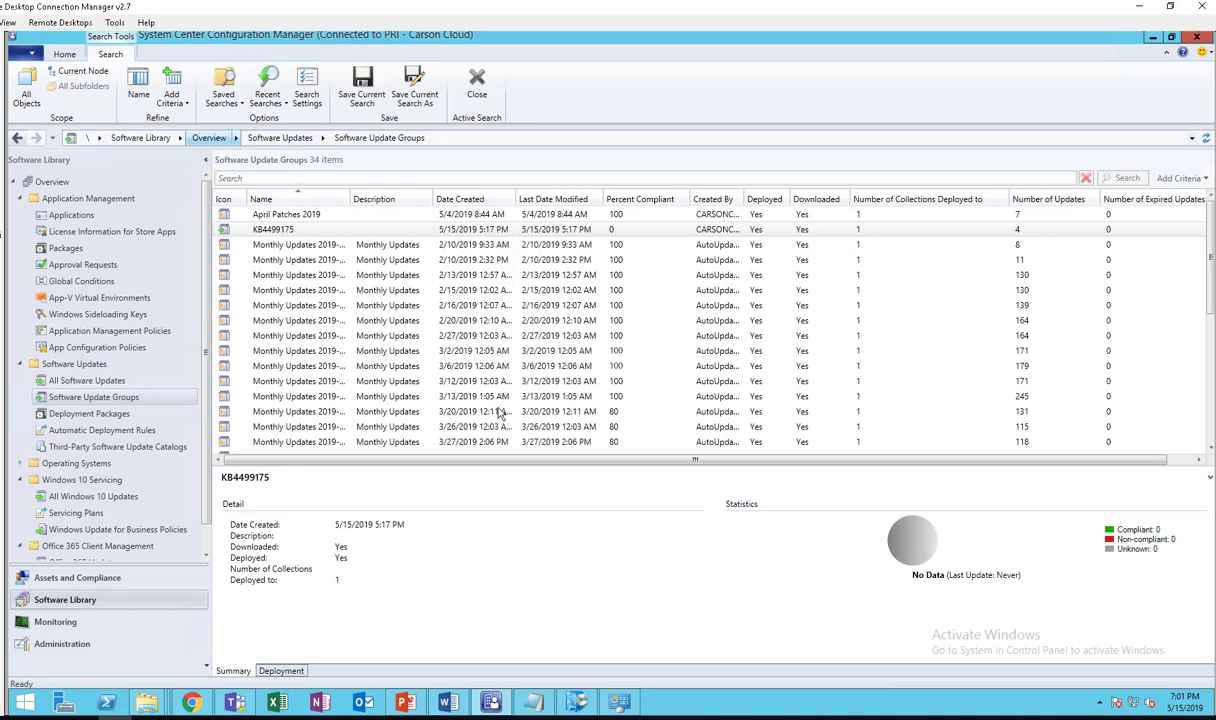
# Search All Software Updates for kb4499175 and review the Windows 7 x64 security update
pyautogui.click(84, 380)
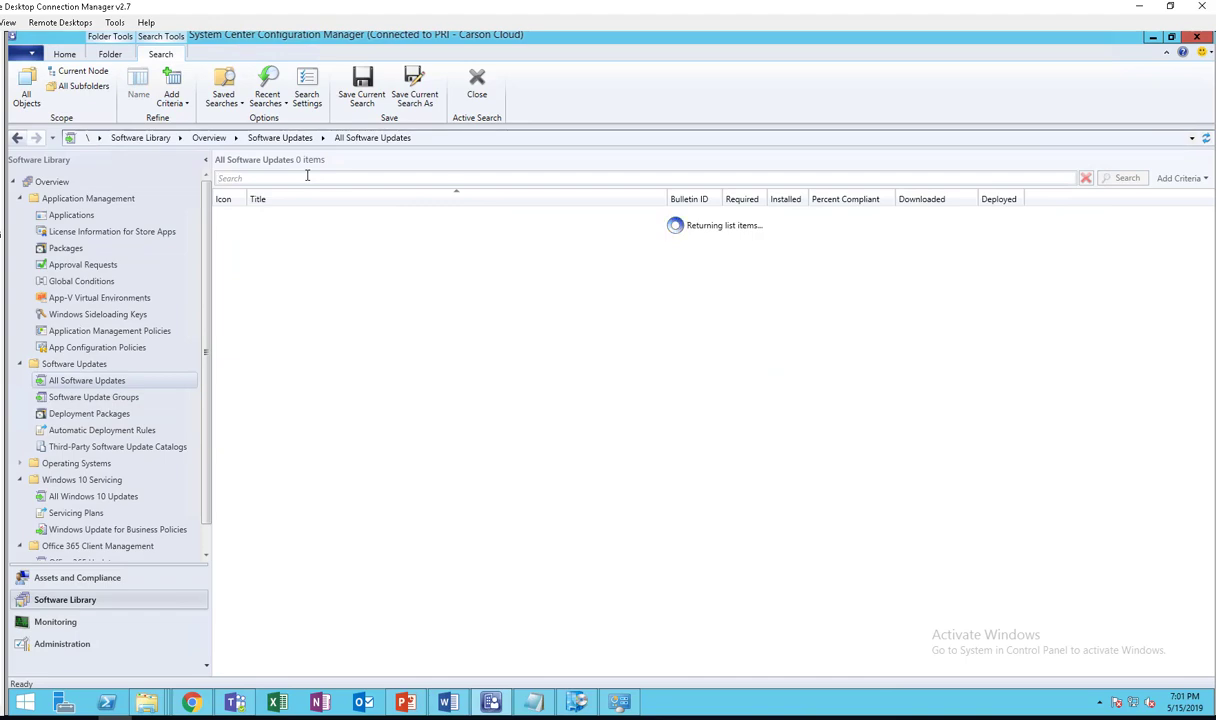
pyautogui.click(307, 178)
pyautogui.write('kb')
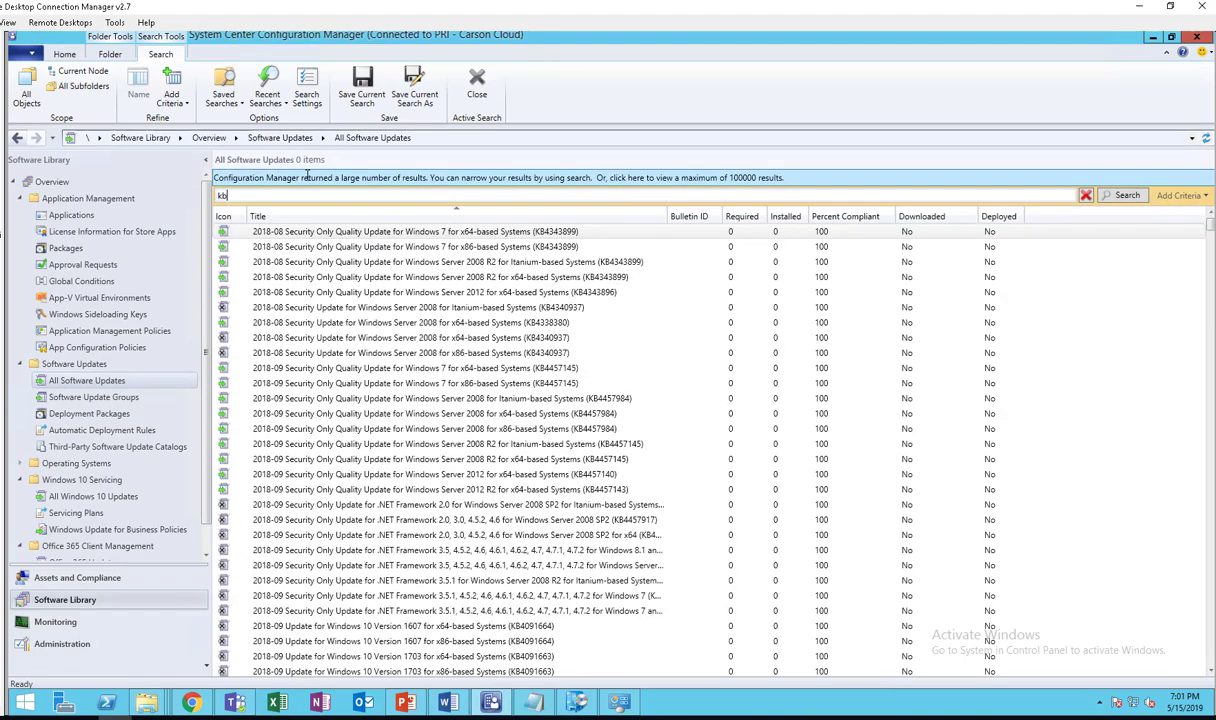
pyautogui.write('44')
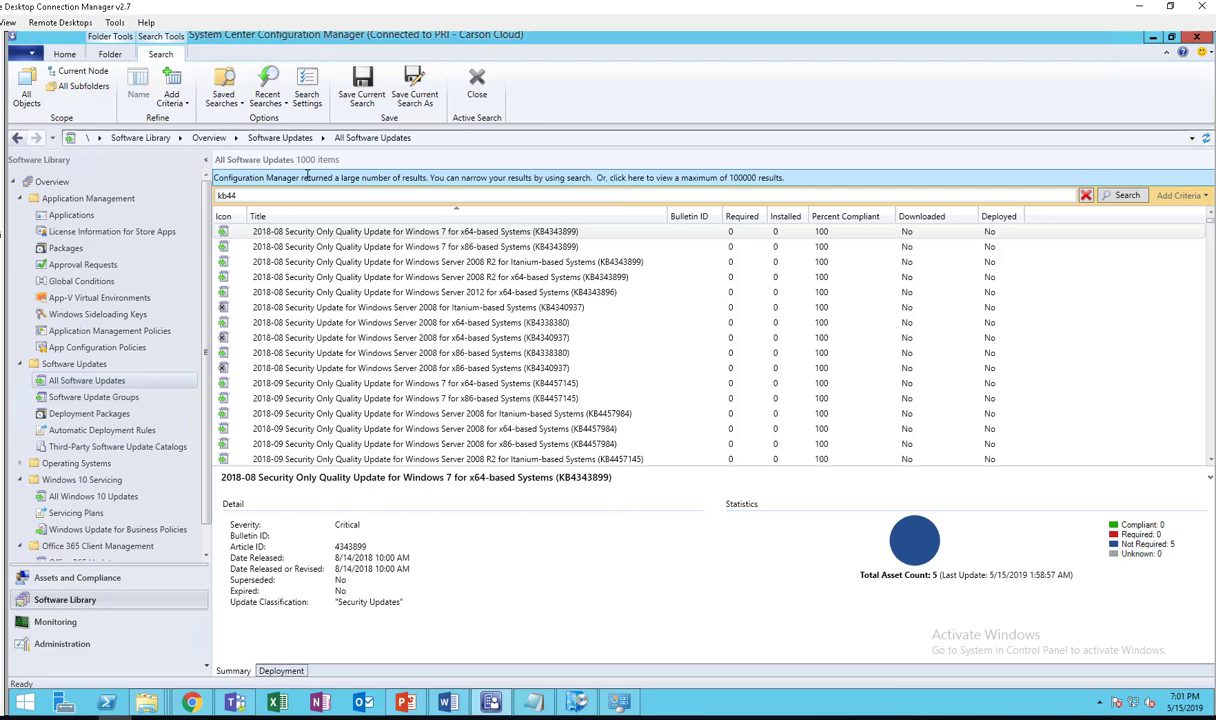
pyautogui.write('99175')
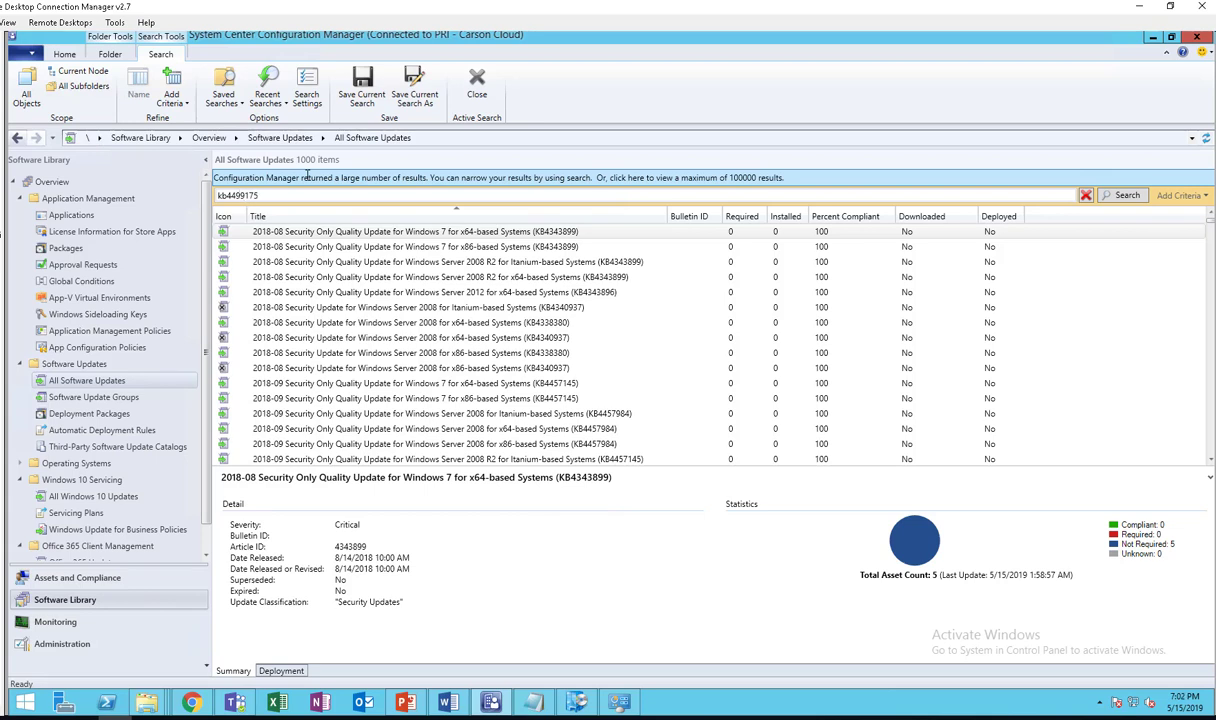
pyautogui.press('Return')
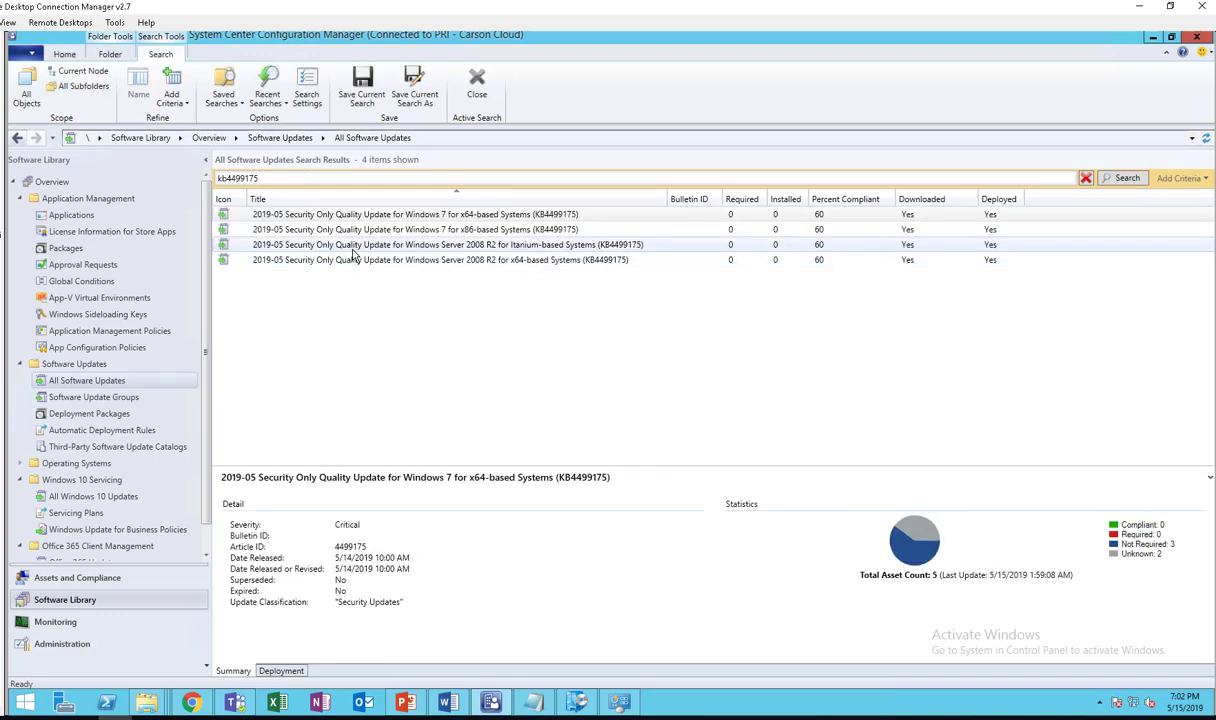
pyautogui.click(440, 215)
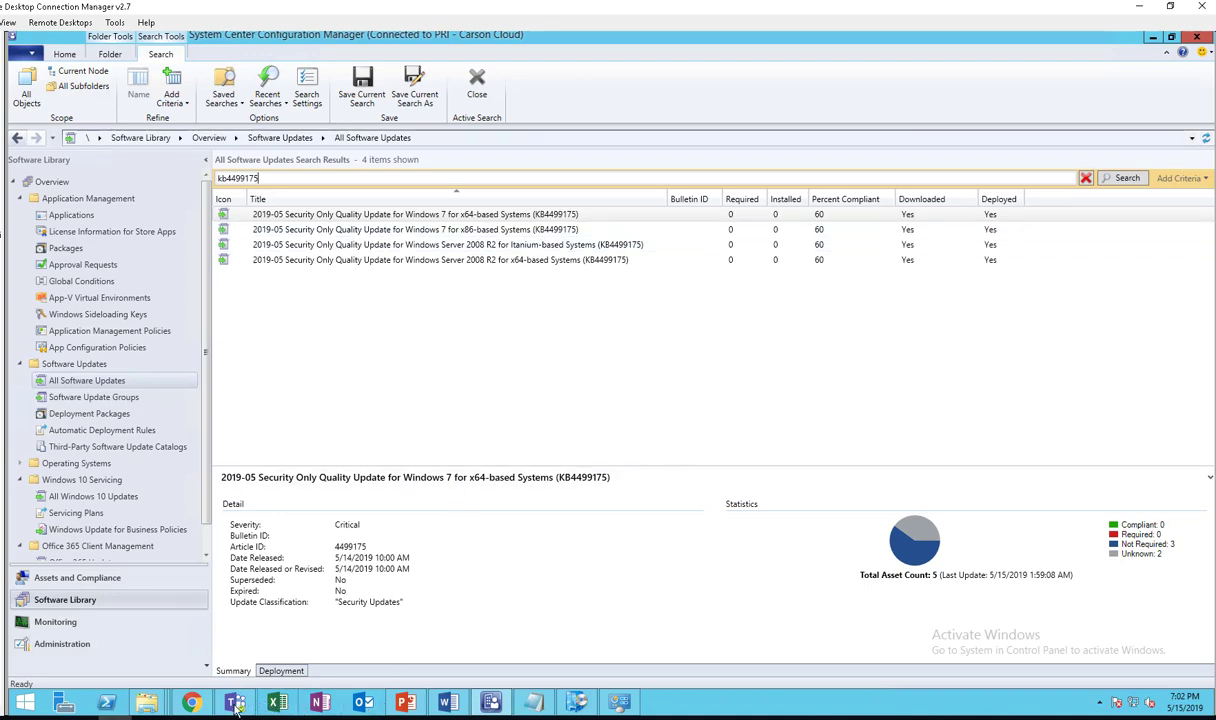
# Switch to Chrome and open the Windows 2003 and Windows XP download links from the Remote Desktop Services article
pyautogui.click(191, 703)
pyautogui.scroll(-2, 591, 401)
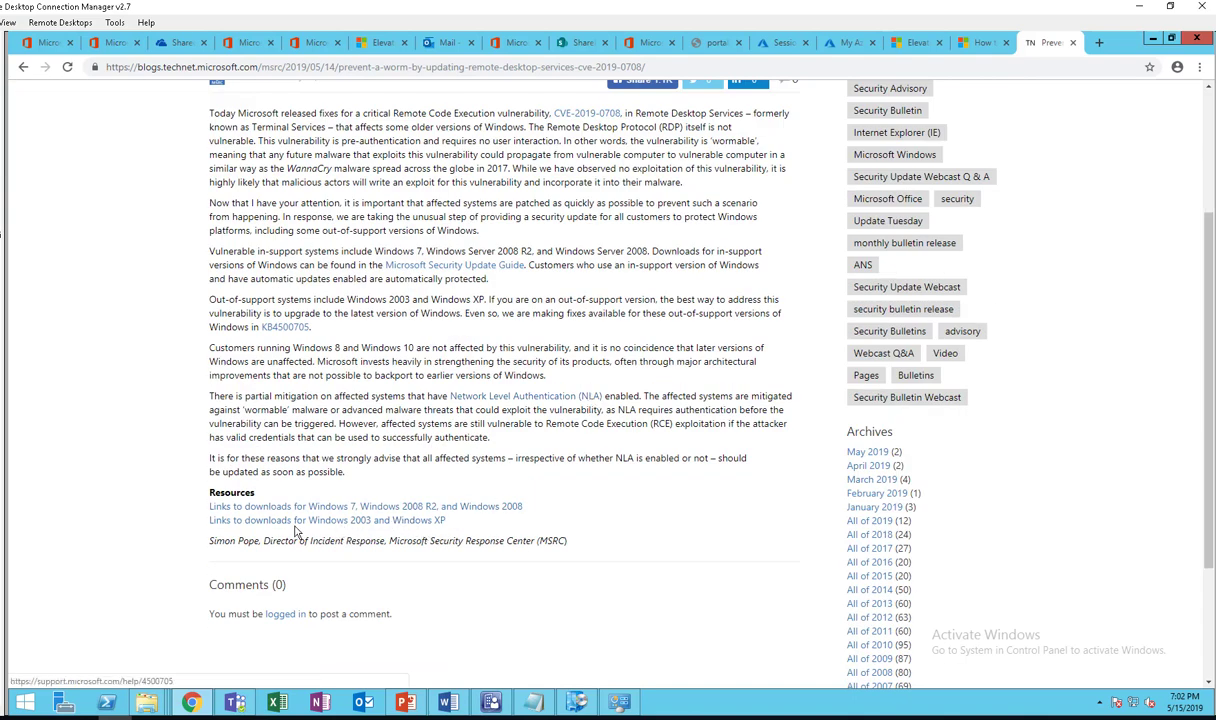
pyautogui.click(331, 521)
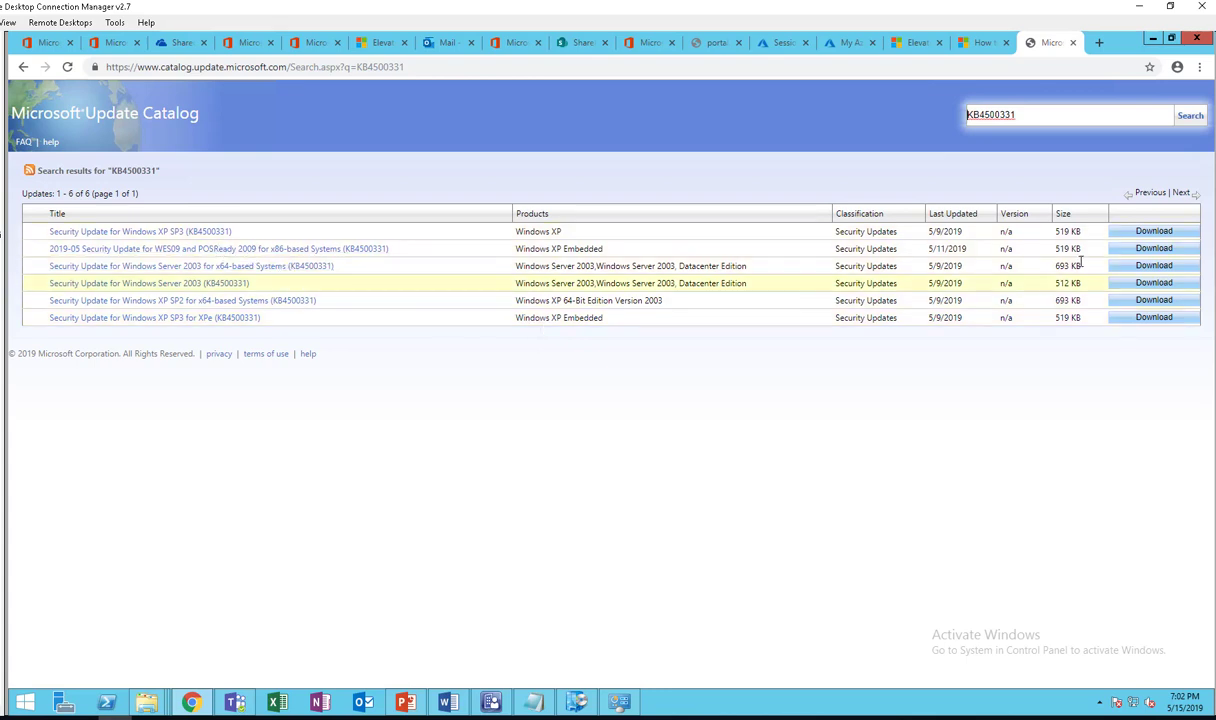
# Download the English package of the Windows XP SP3 security update KB4500331 from the update catalog
pyautogui.click(1163, 232)
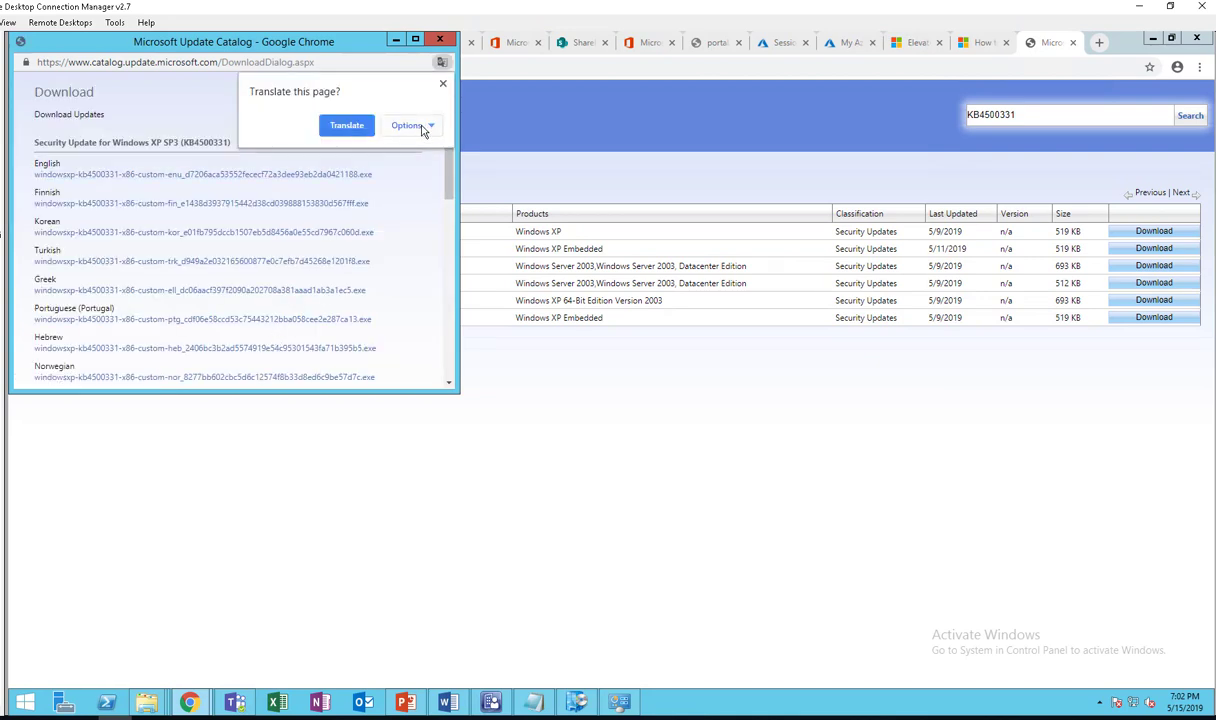
pyautogui.click(442, 84)
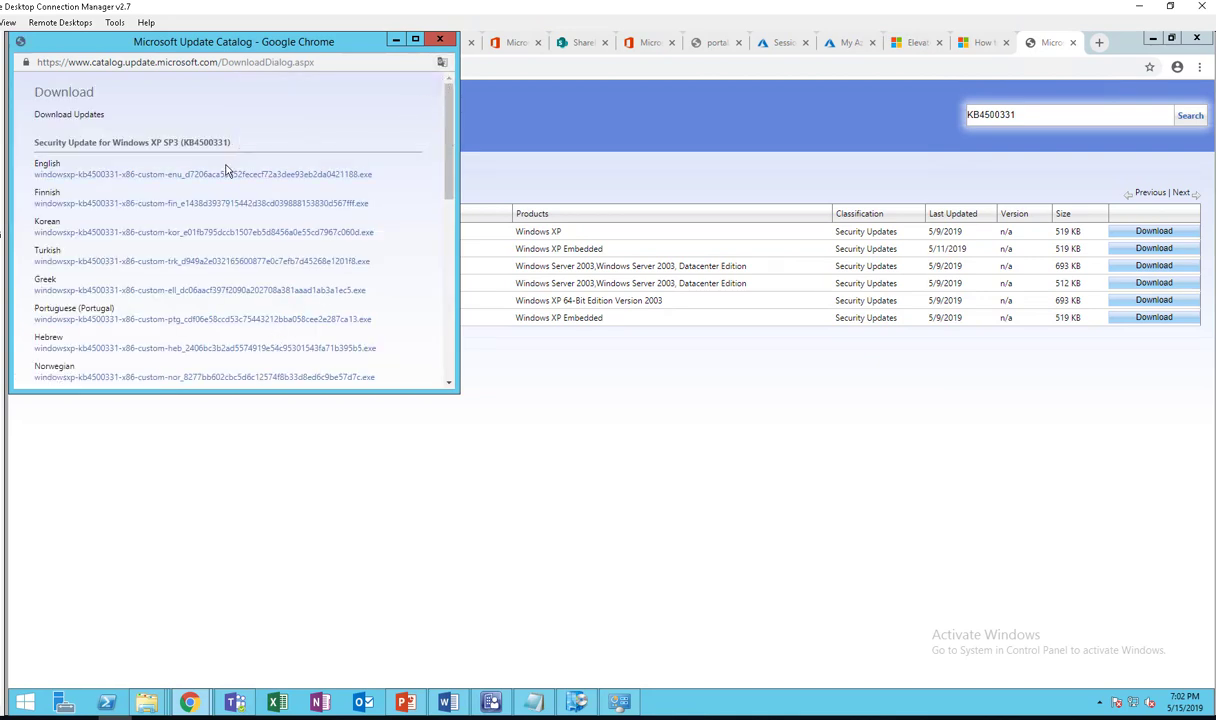
pyautogui.click(171, 175)
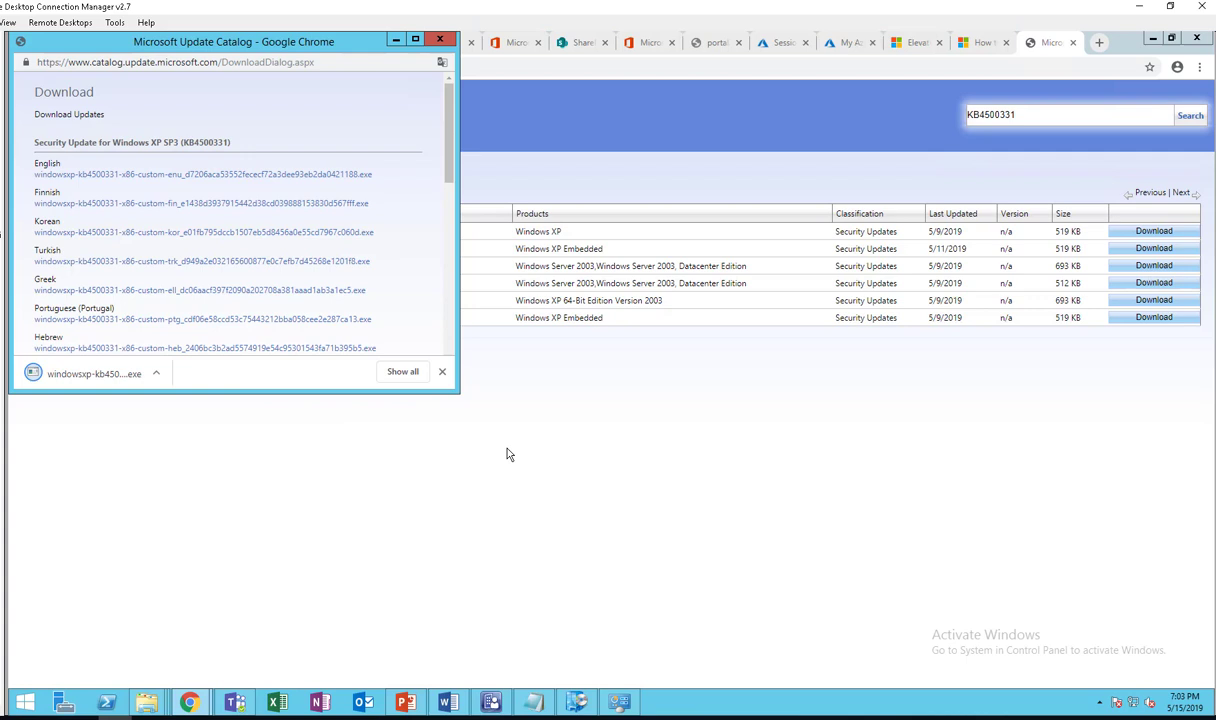
pyautogui.click(540, 503)
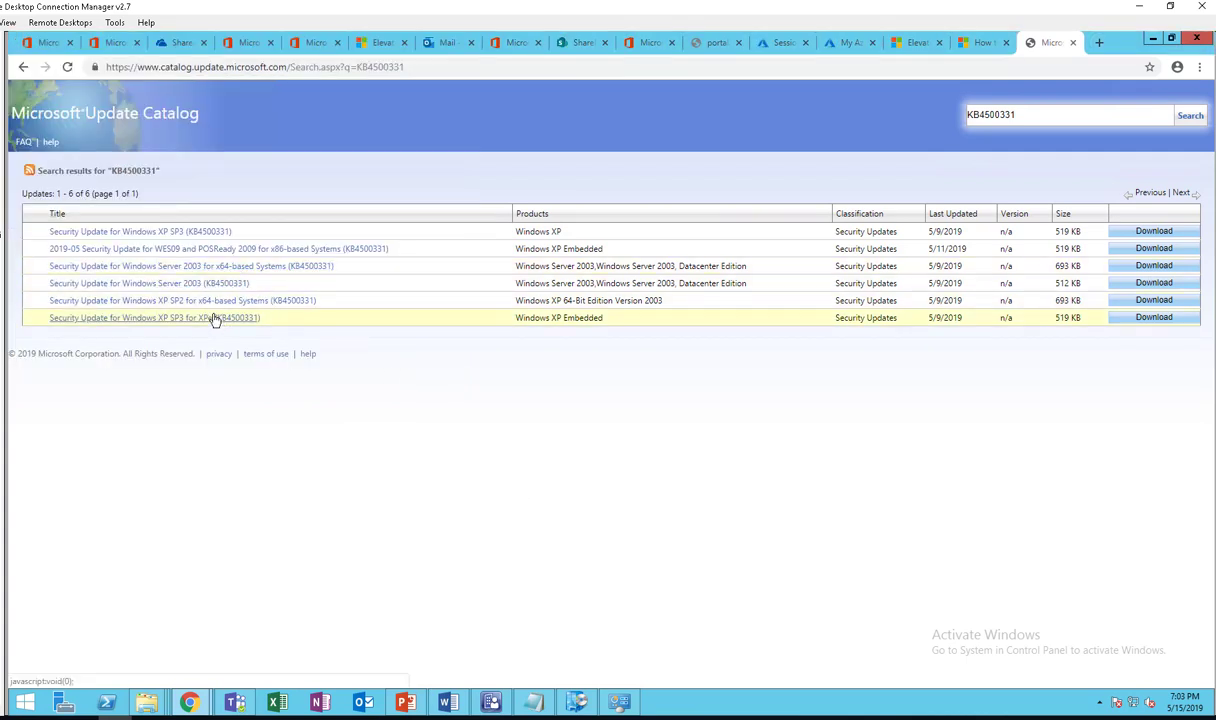
# Download the English package of the Windows XP SP2 x64 security update KB4500331
pyautogui.click(1155, 300)
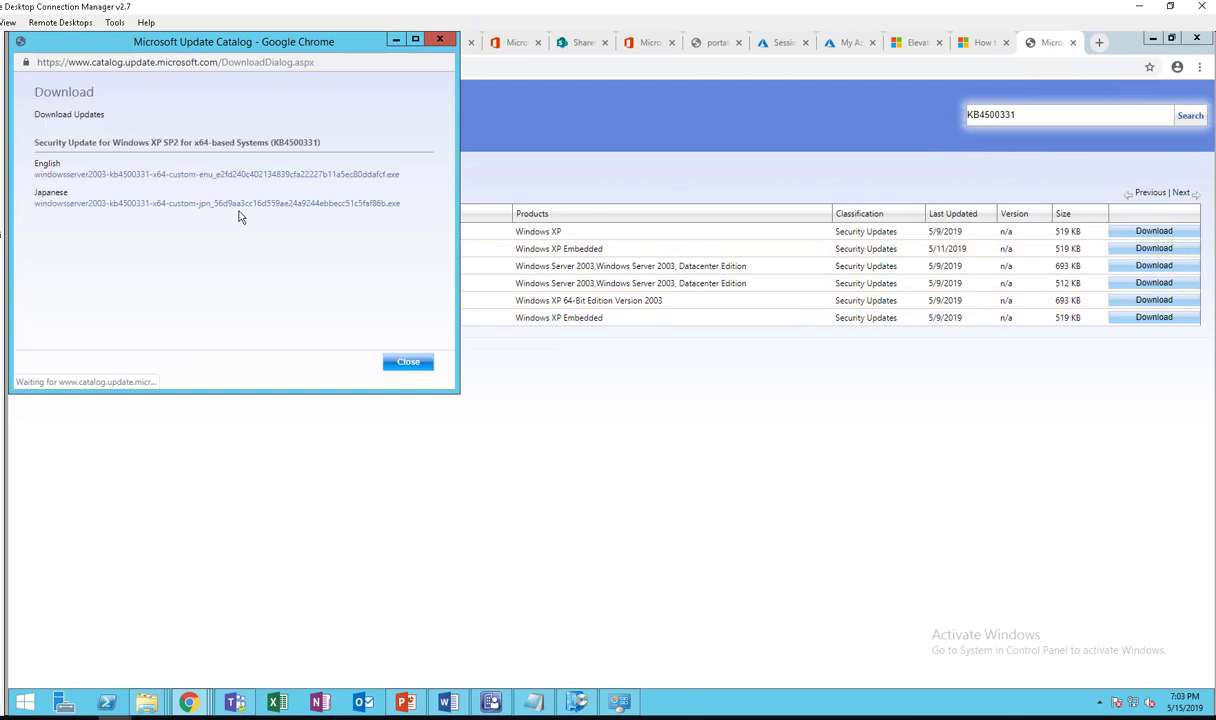
pyautogui.click(333, 176)
pyautogui.click(408, 342)
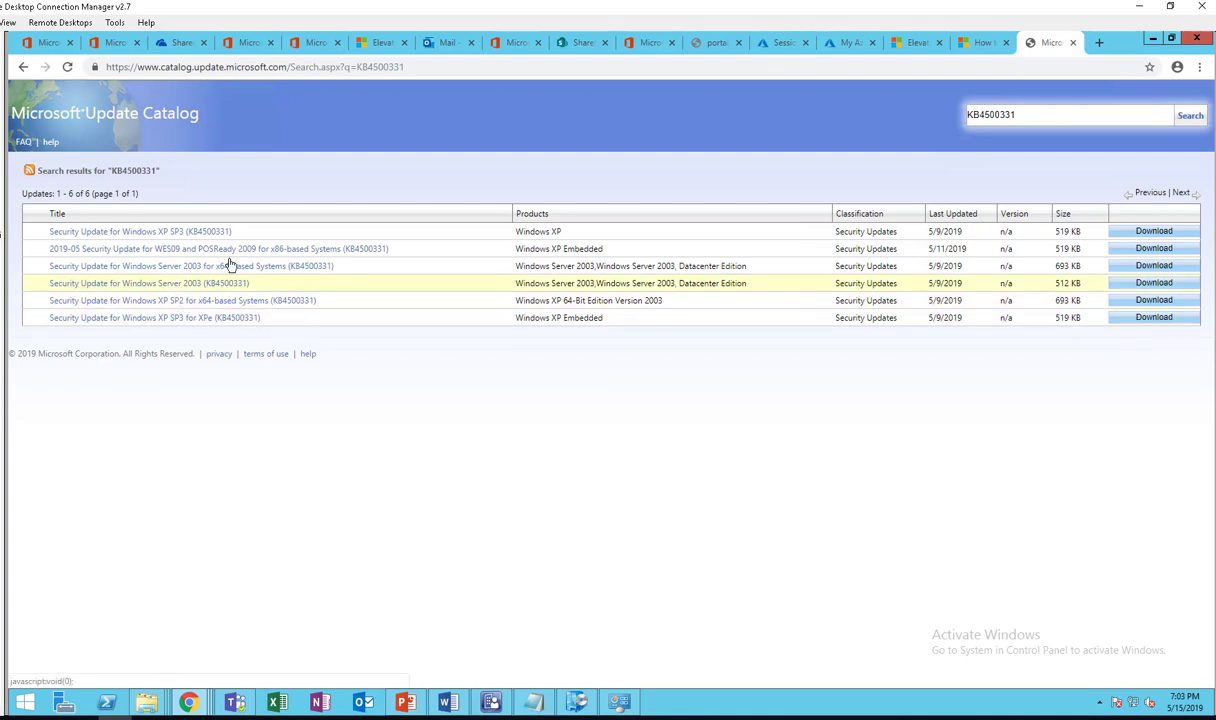
# Download the English package of the Windows Server 2003 x64 security update KB4500331
pyautogui.click(1155, 266)
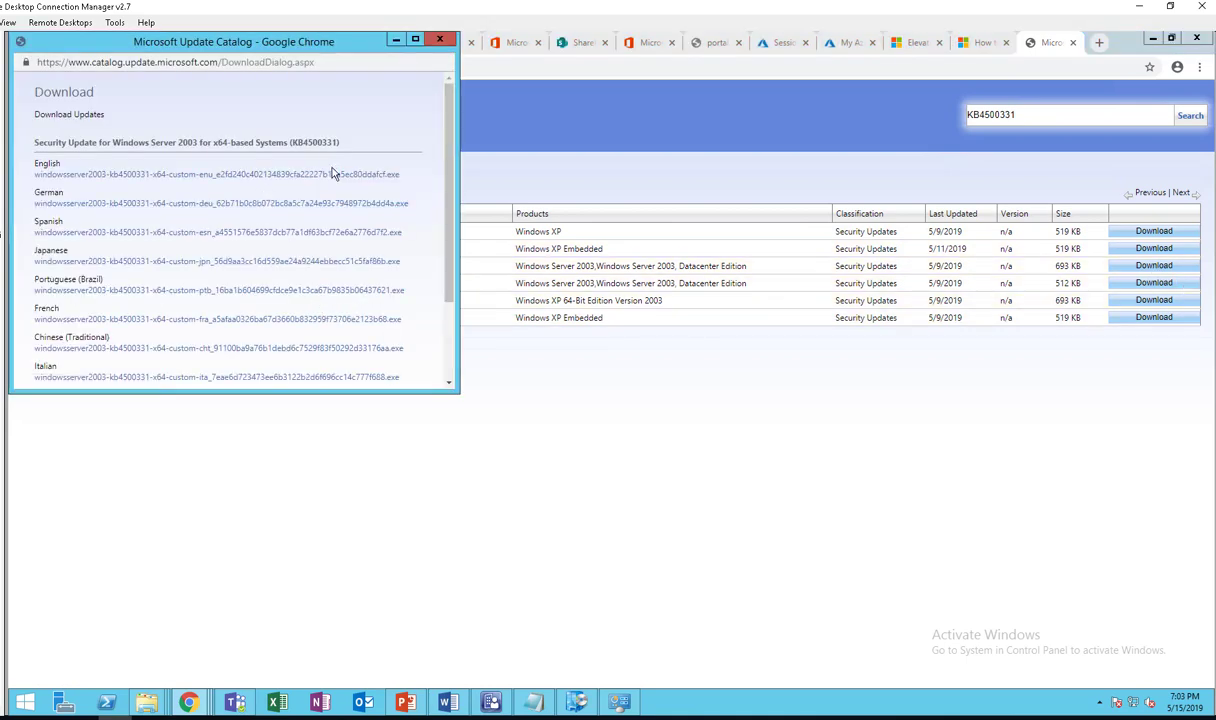
pyautogui.click(335, 174)
pyautogui.click(515, 470)
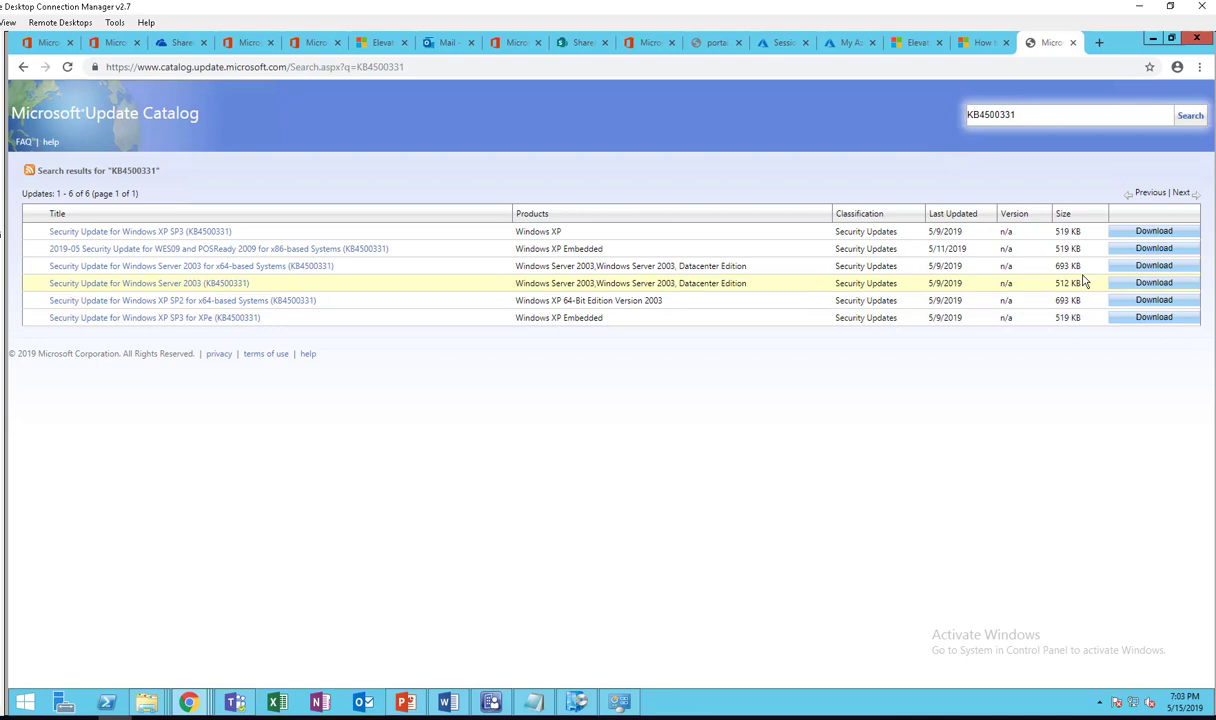
# Download the English x86 package of the Windows Server 2003 update KB4500331 and show it in its folder
pyautogui.click(1153, 282)
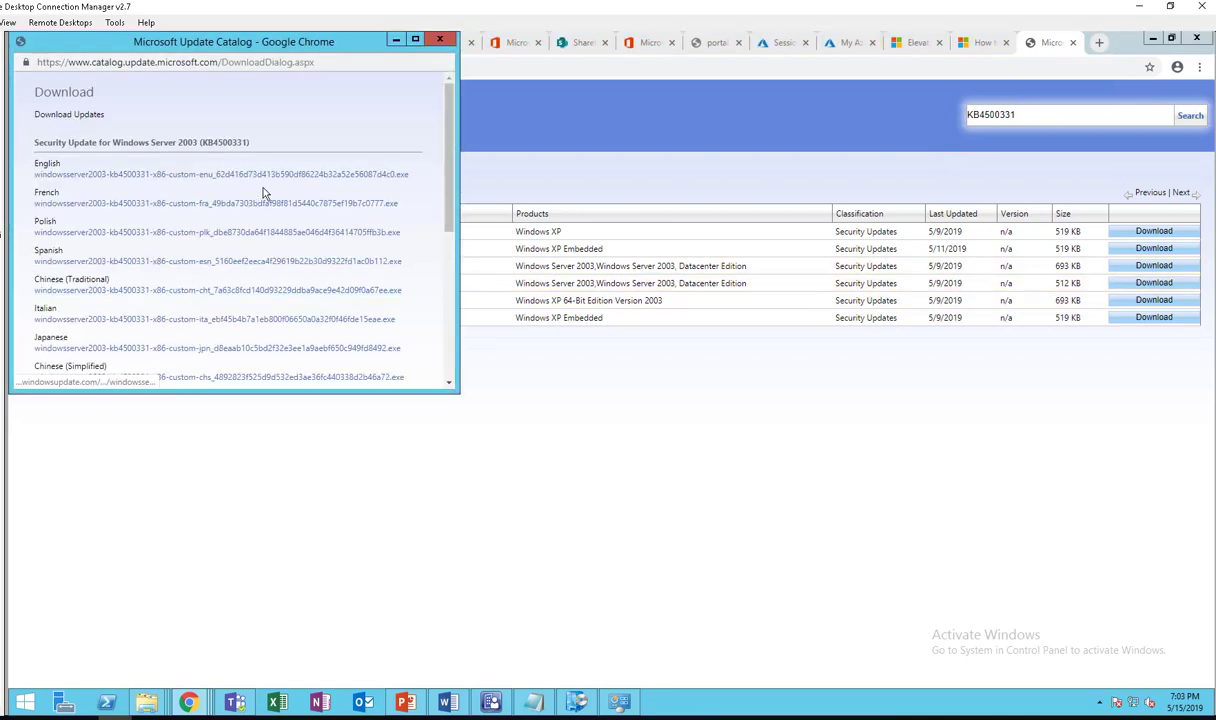
pyautogui.click(306, 175)
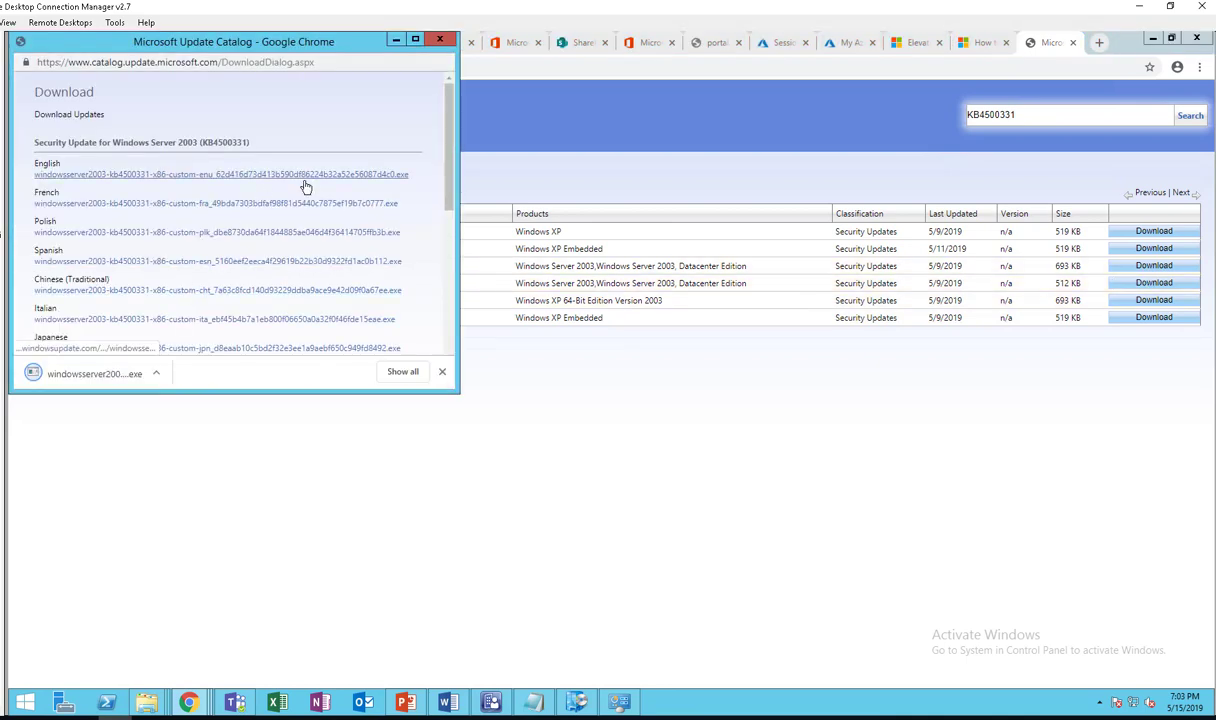
pyautogui.click(155, 373)
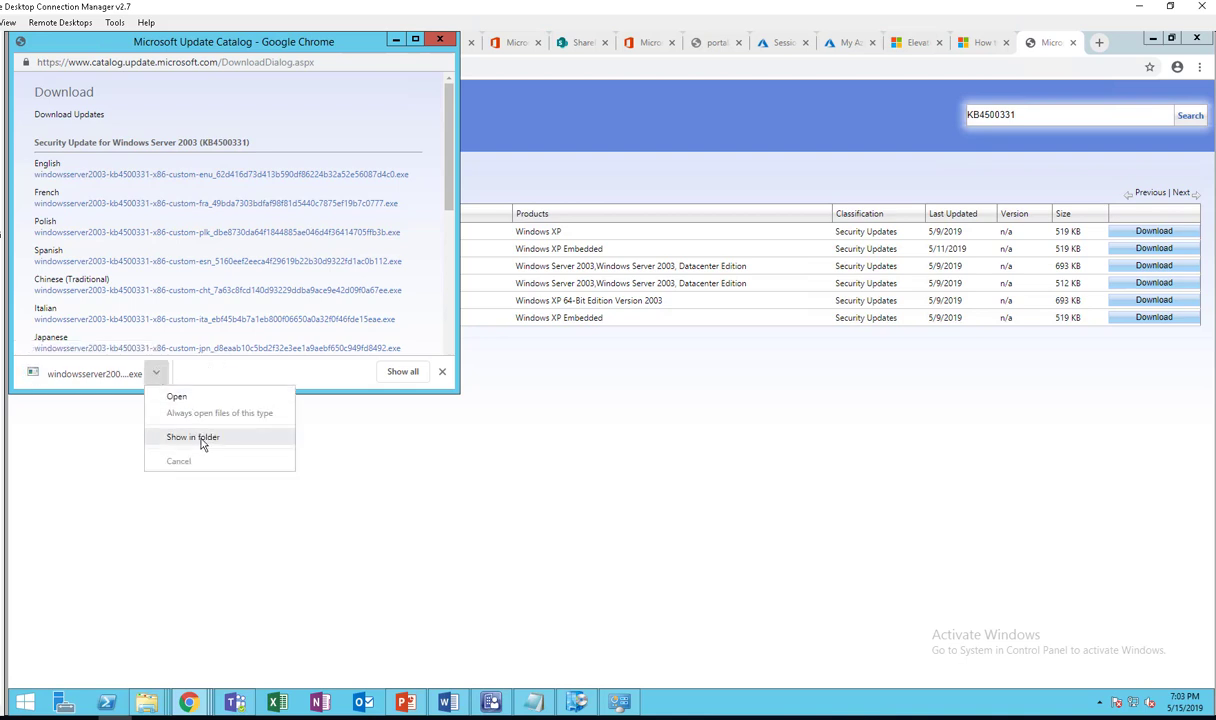
pyautogui.click(198, 437)
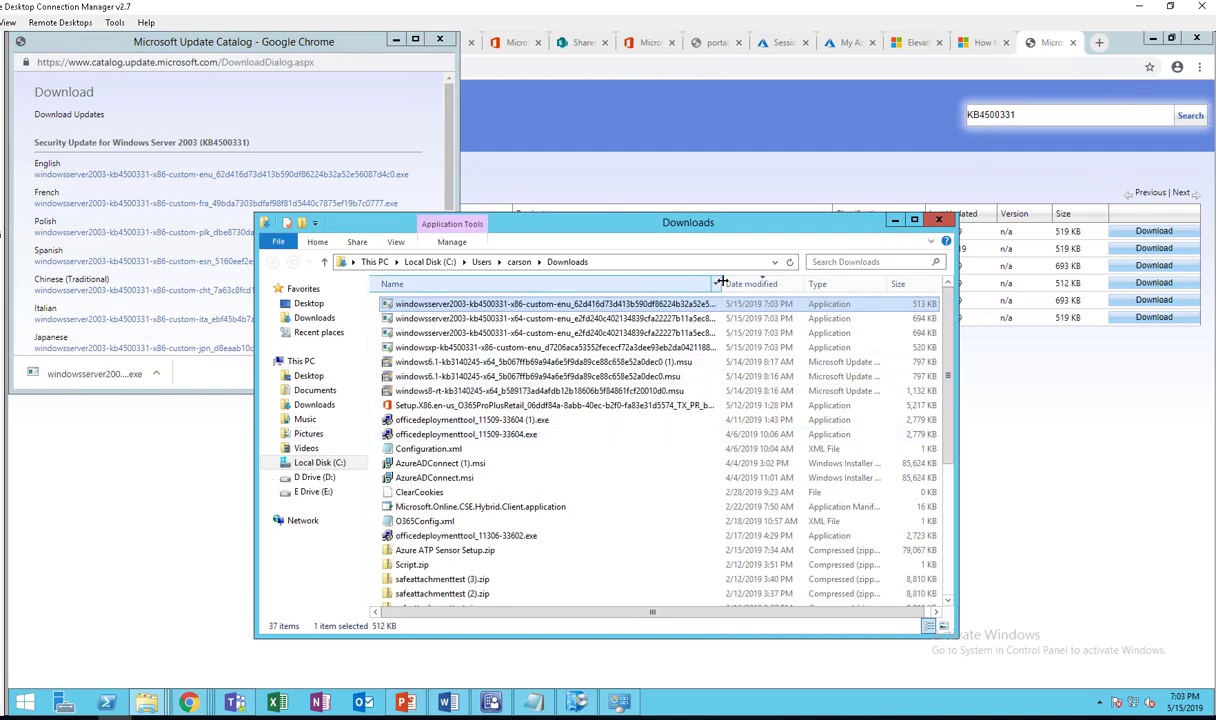
# Widen the Name column in Downloads and select the four downloaded KB4500331 installer files
pyautogui.moveTo(722, 284); pyautogui.dragTo(849, 284)
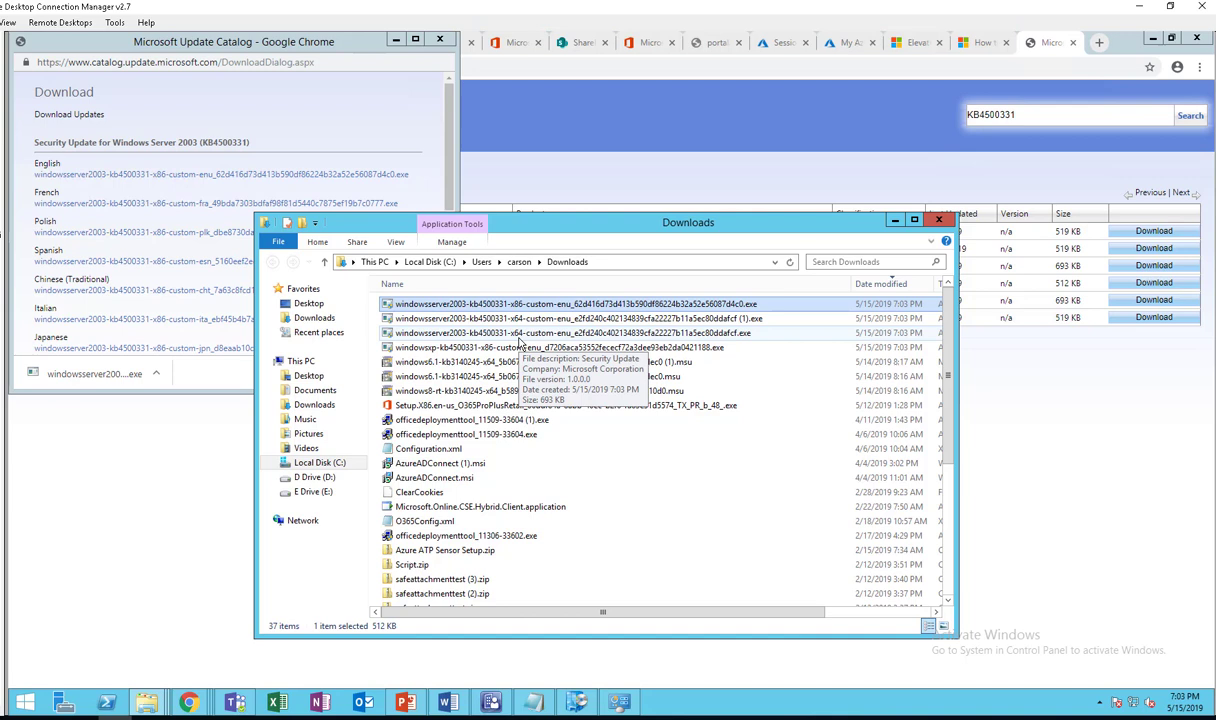
pyautogui.click(514, 346)
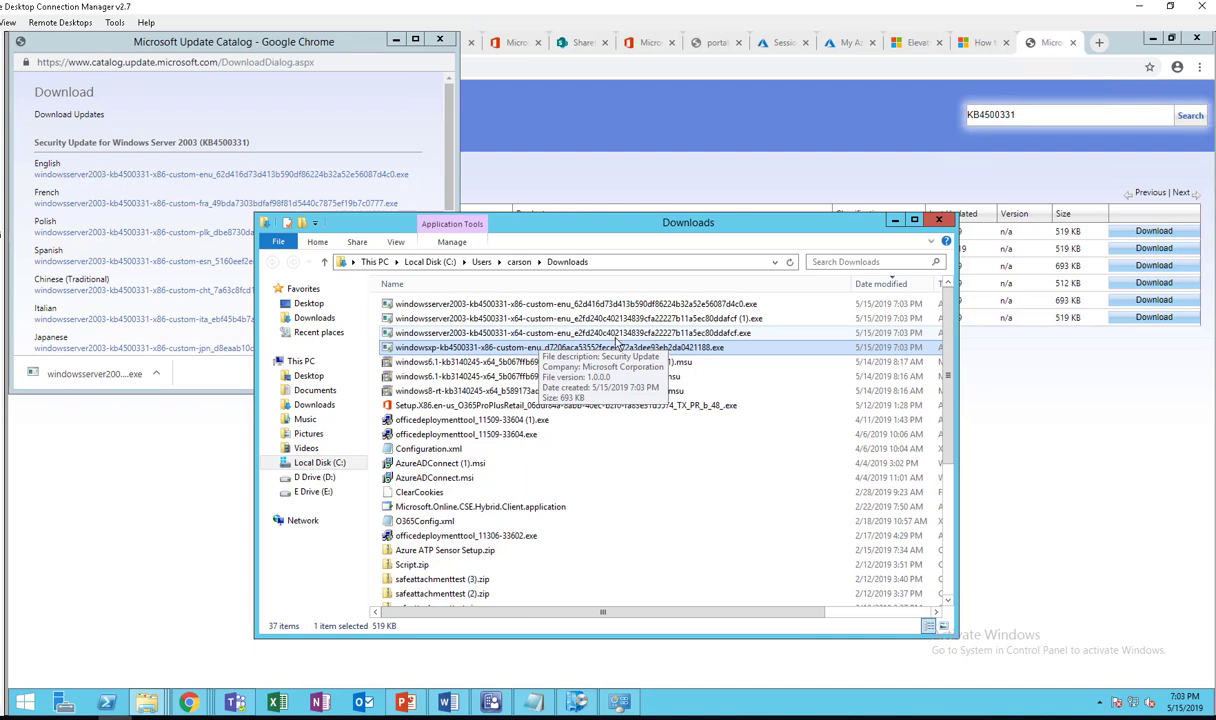
pyautogui.click(552, 335)
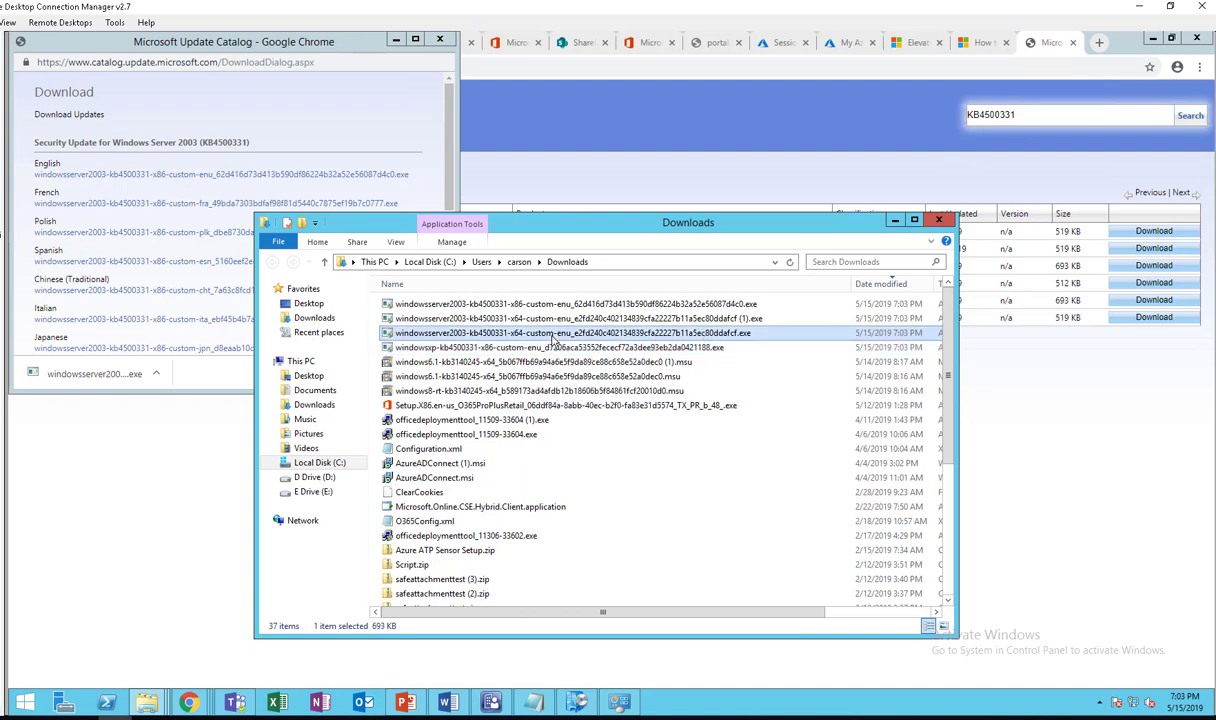
pyautogui.click(544, 360)
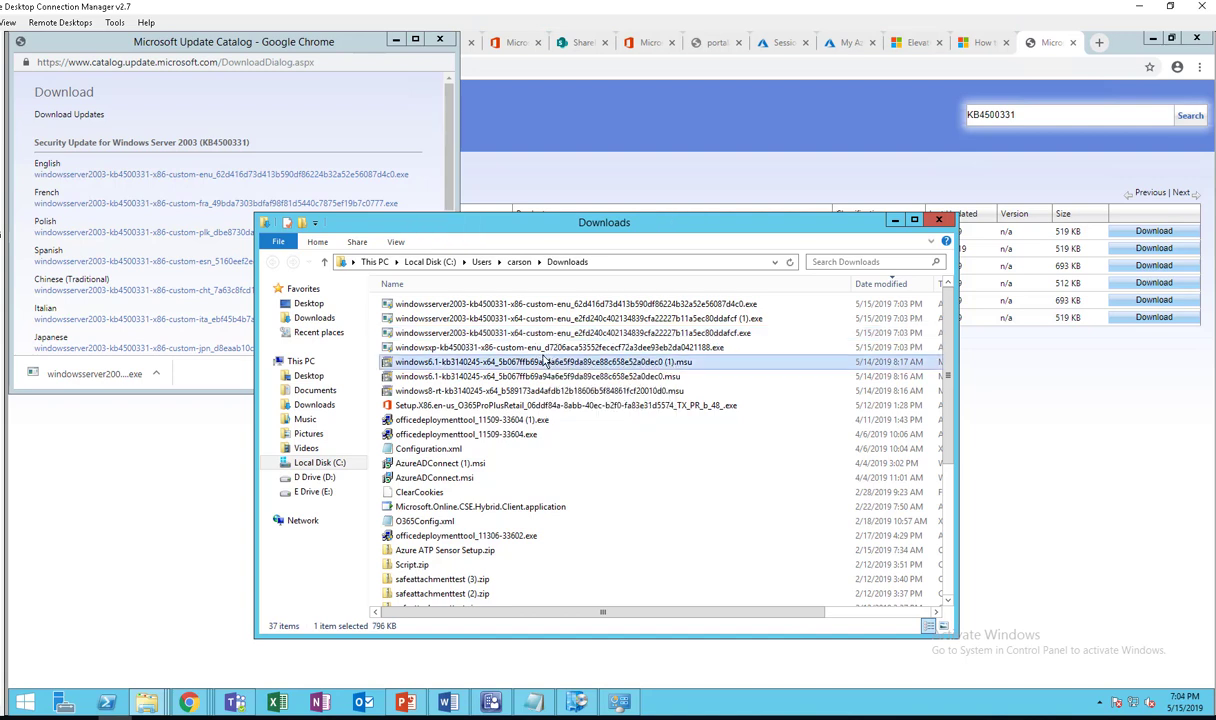
pyautogui.click(517, 345)
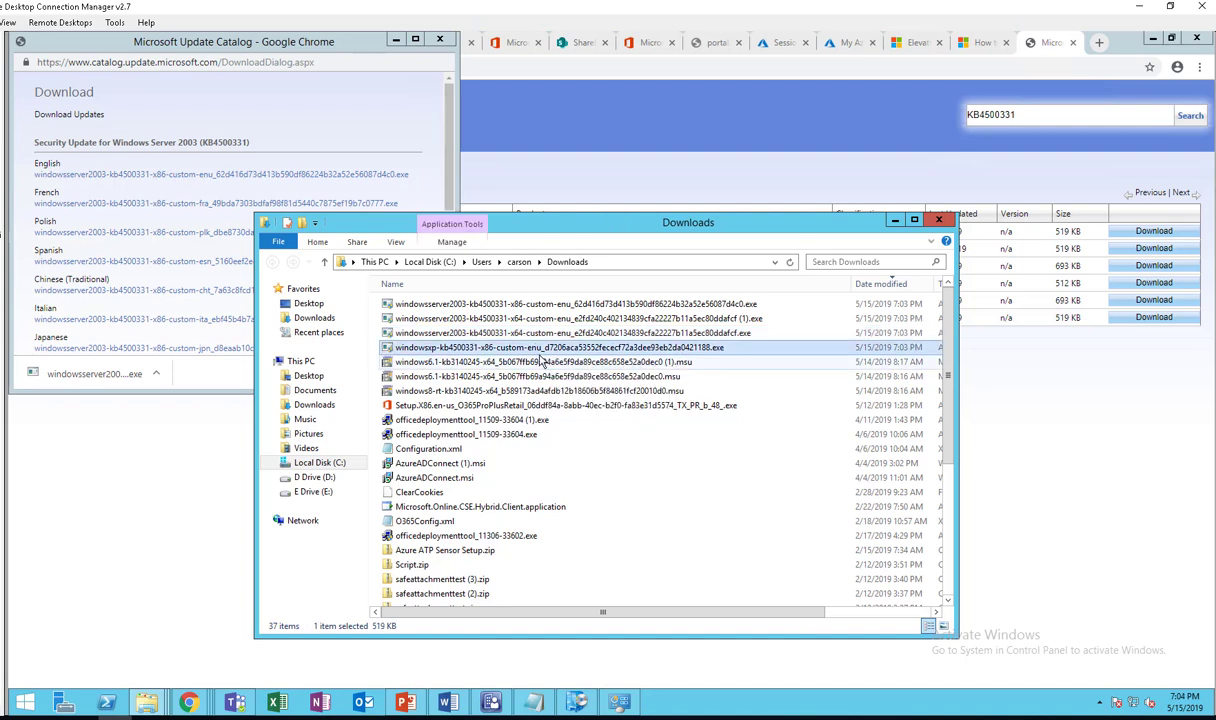
pyautogui.keyDown('shift'); pyautogui.click(490, 332); pyautogui.keyUp('shift')
pyautogui.keyDown('shift'); pyautogui.click(488, 318); pyautogui.keyUp('shift')
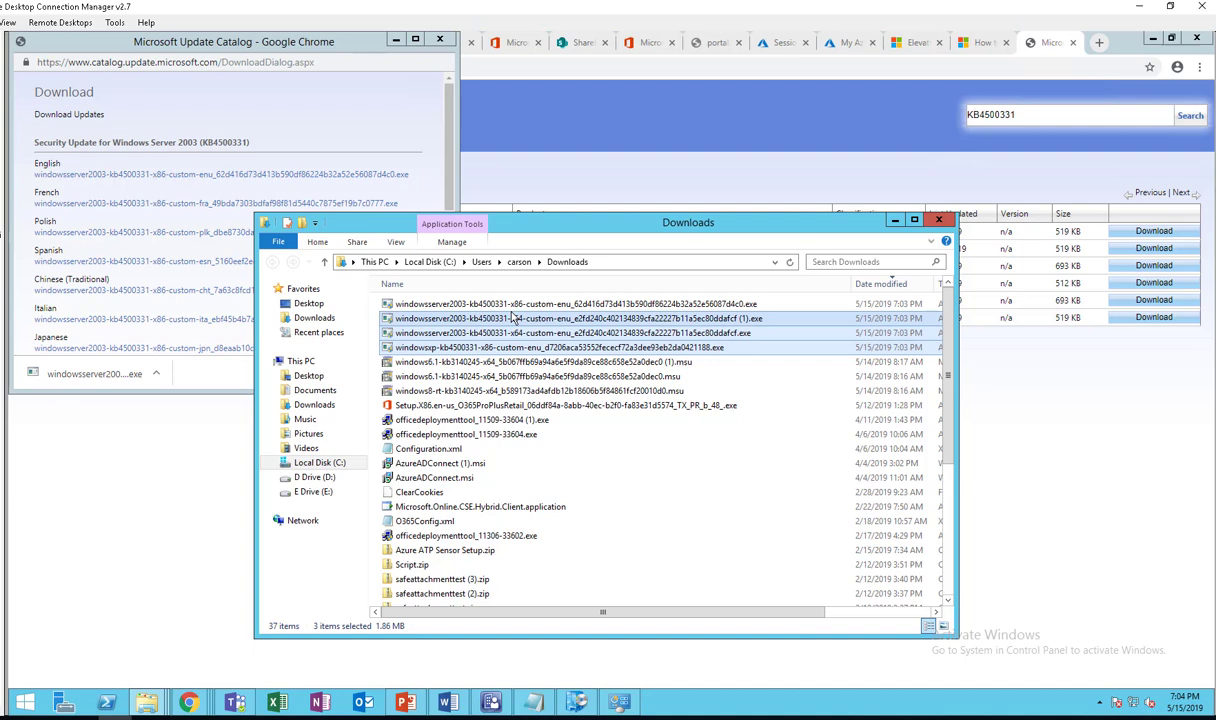
pyautogui.keyDown('shift'); pyautogui.click(508, 304); pyautogui.keyUp('shift')
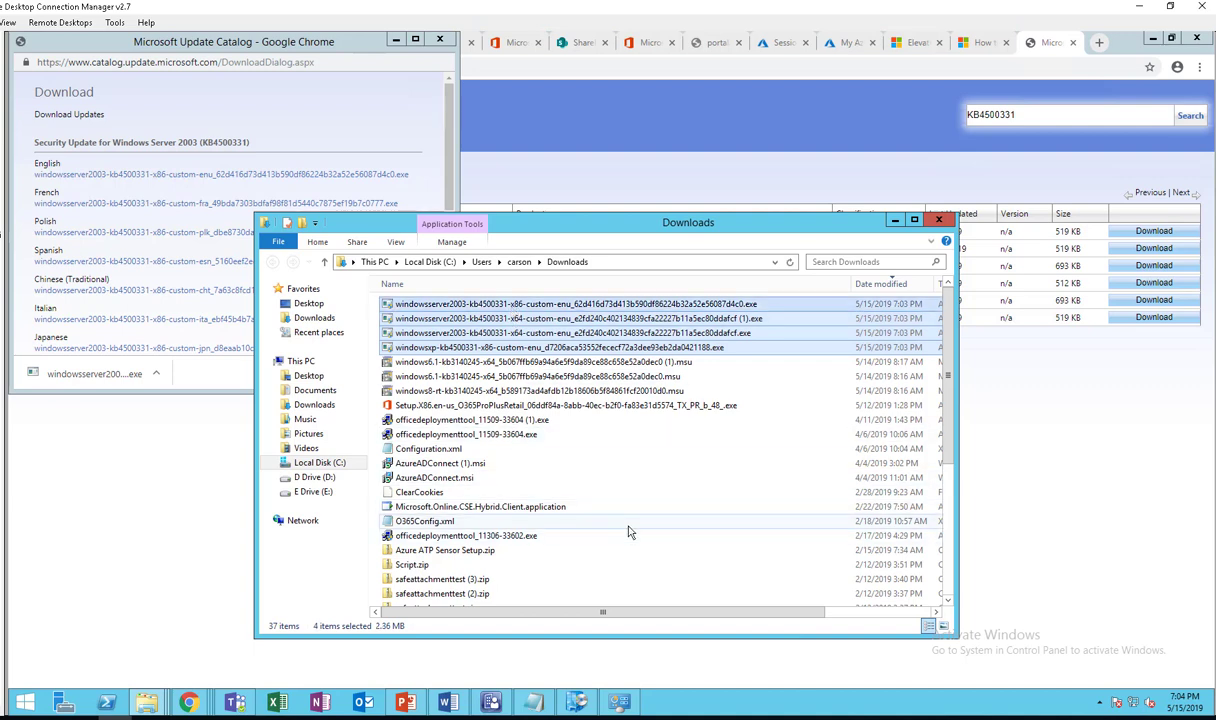
# Create a folder named XPand2003KB4499175 in the Updates folder of the SCCMSource share
pyautogui.click(146, 703)
pyautogui.click(360, 649)
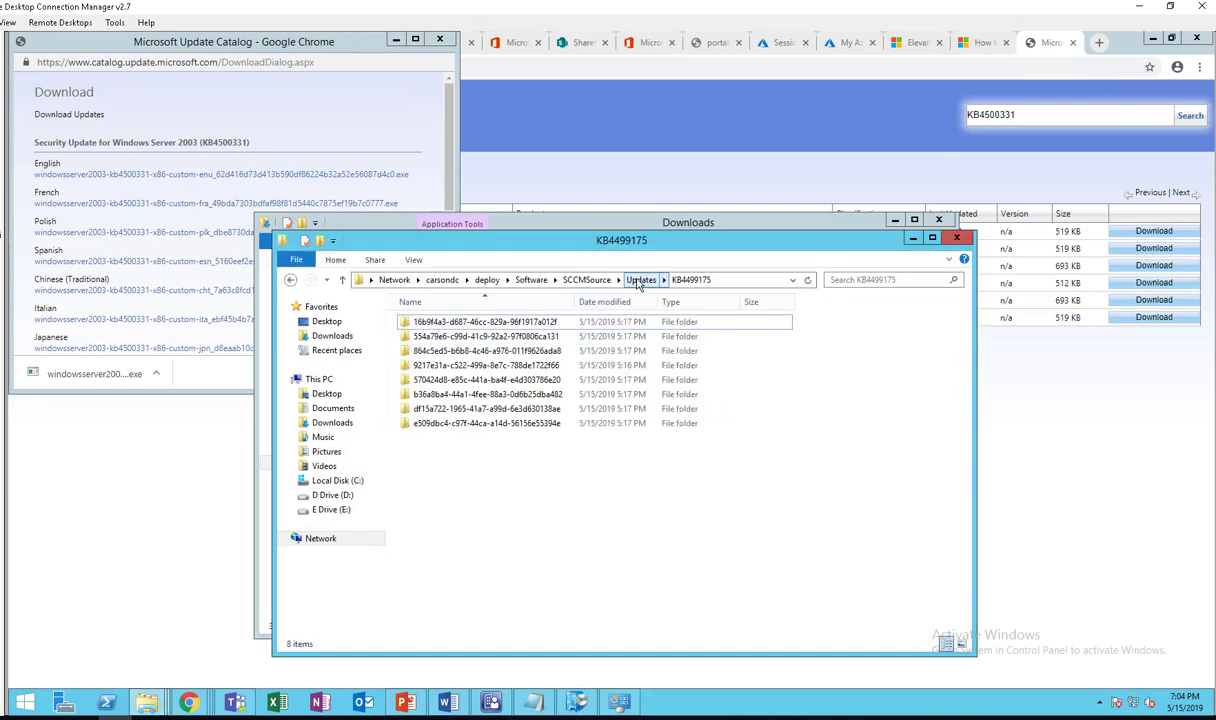
pyautogui.click(626, 280)
pyautogui.click(459, 482)
pyautogui.rightClick(460, 479)
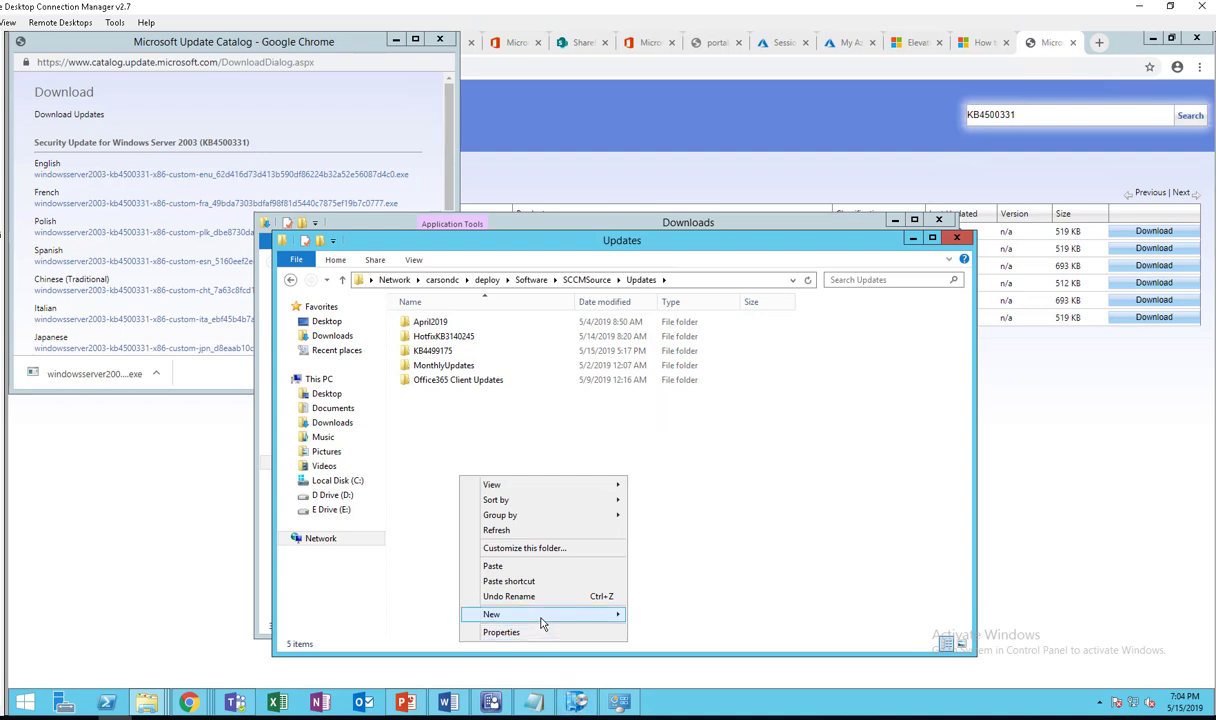
pyautogui.moveTo(545, 614)
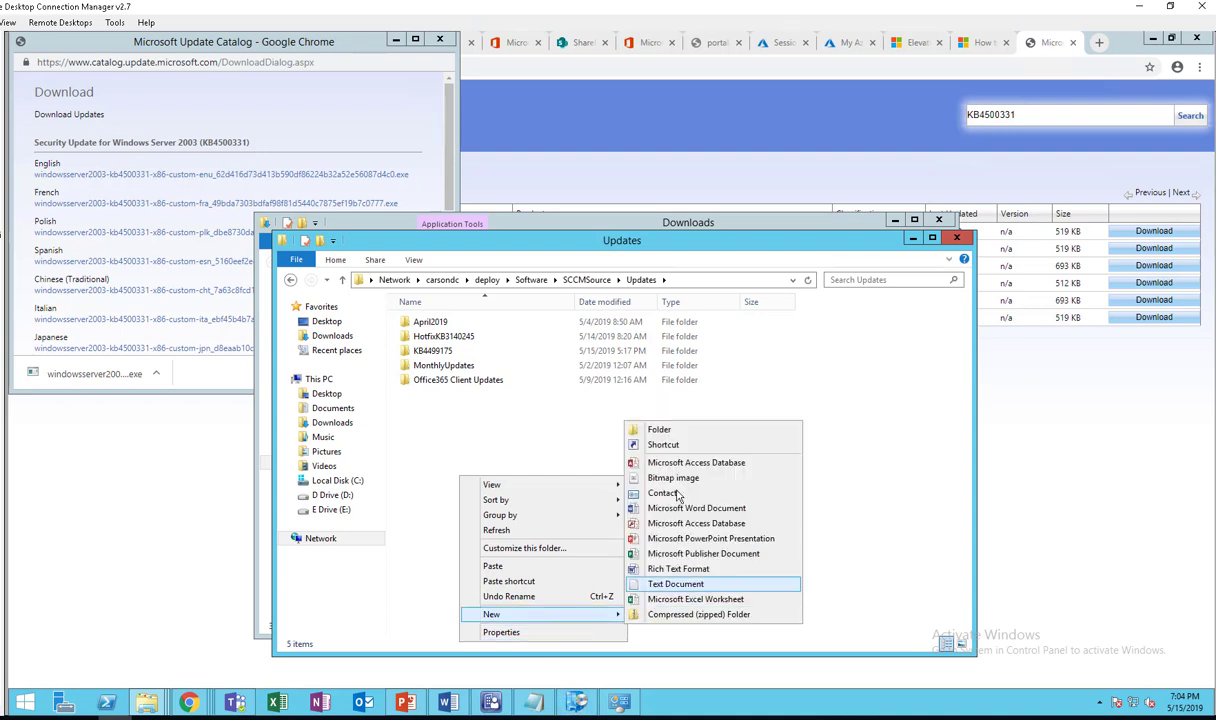
pyautogui.click(662, 433)
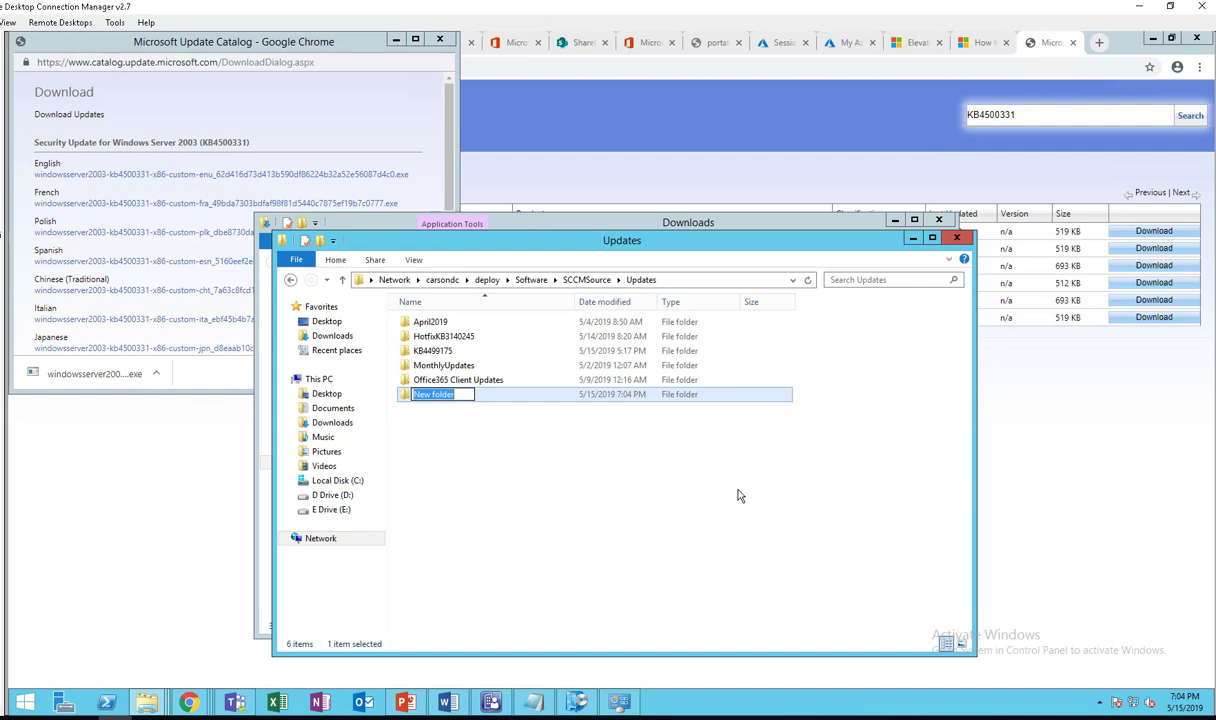
pyautogui.write('XPand2003KB4499175')
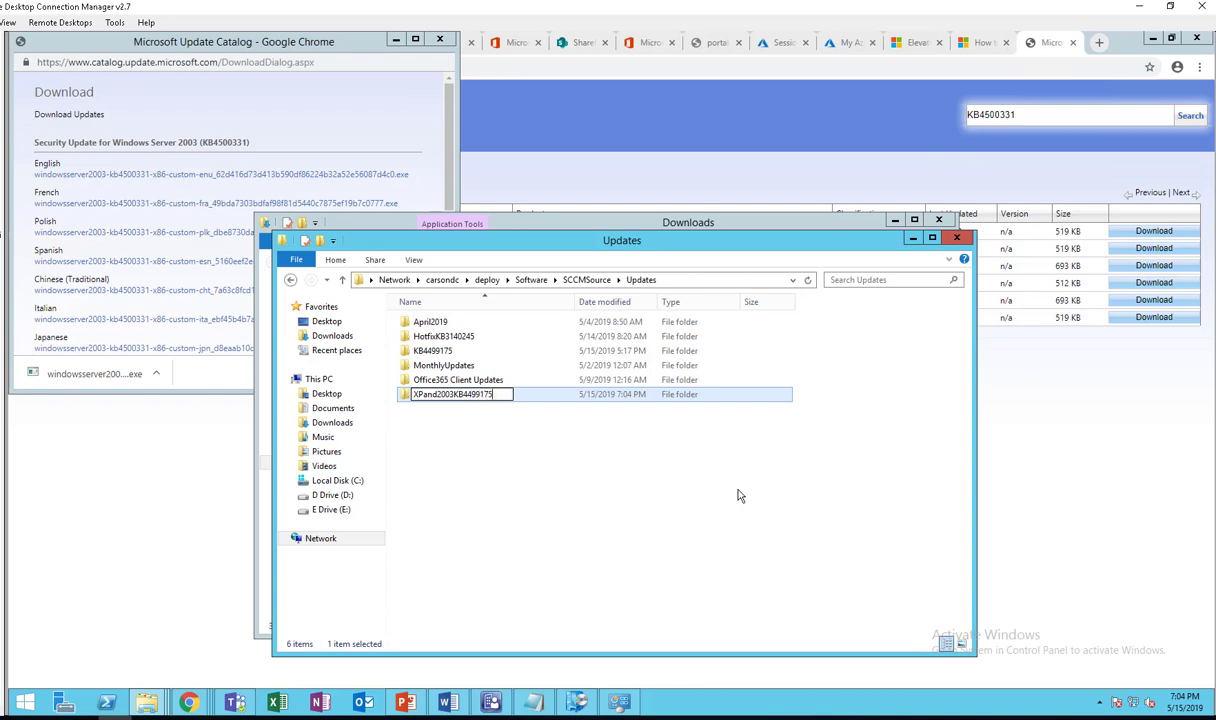
pyautogui.press('Return')
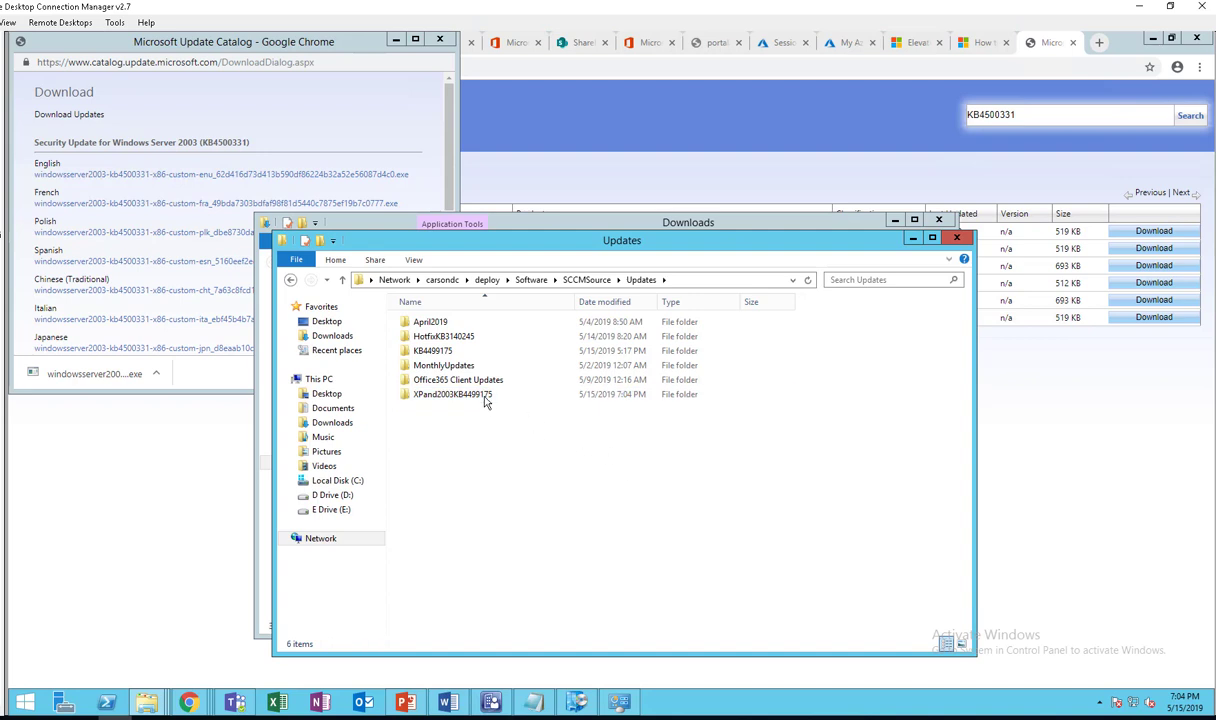
# Paste the four copied KB4500331 installers into the XPand2003KB4499175 folder and widen its Name column to show the full file names
pyautogui.doubleClick(470, 394)
pyautogui.rightClick(452, 353)
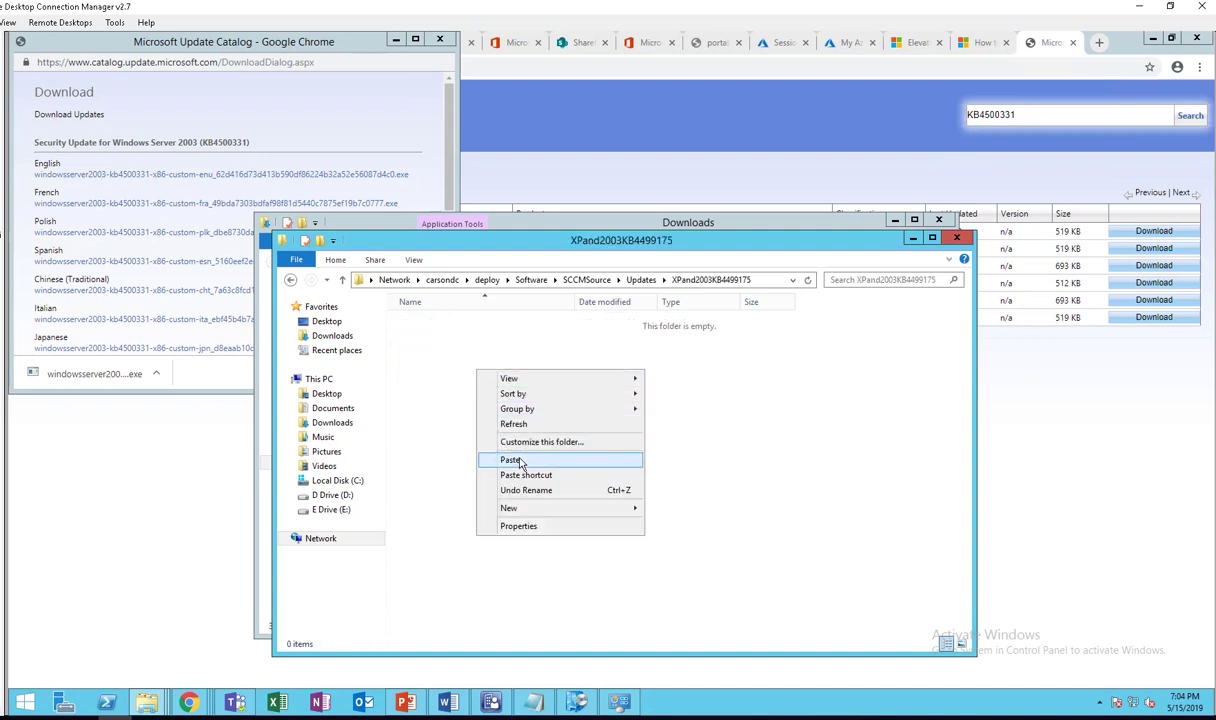
pyautogui.click(488, 440)
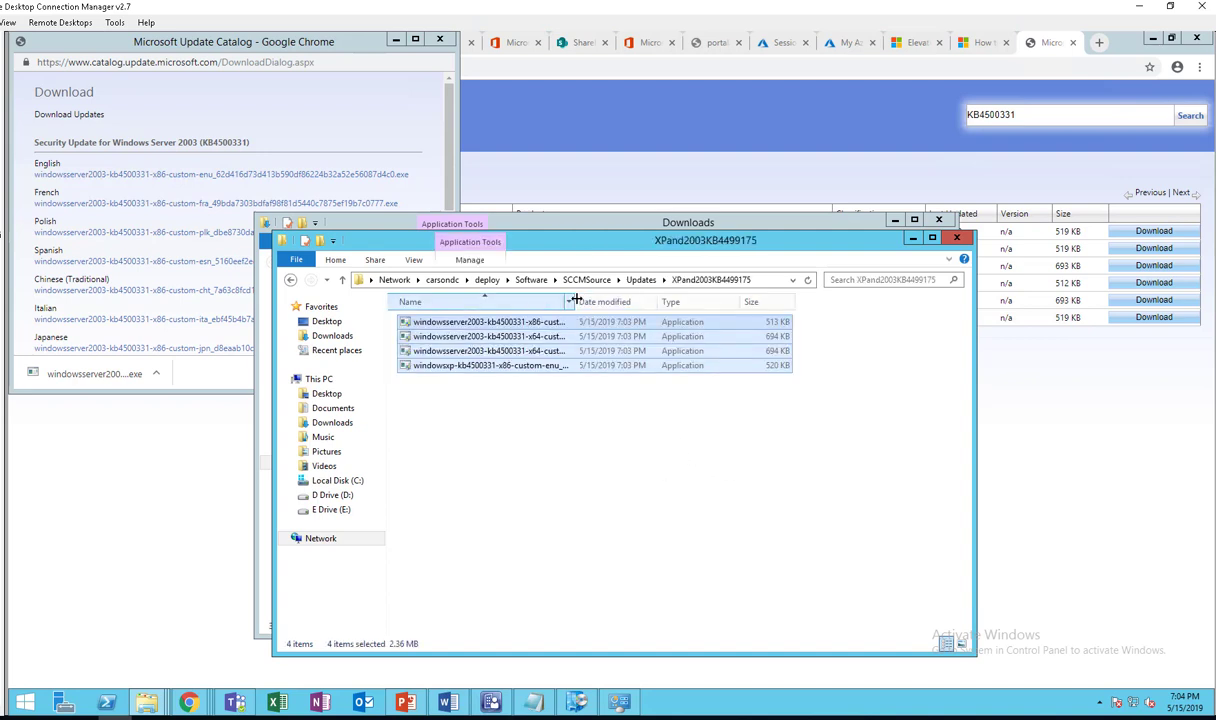
pyautogui.moveTo(576, 302); pyautogui.dragTo(862, 308)
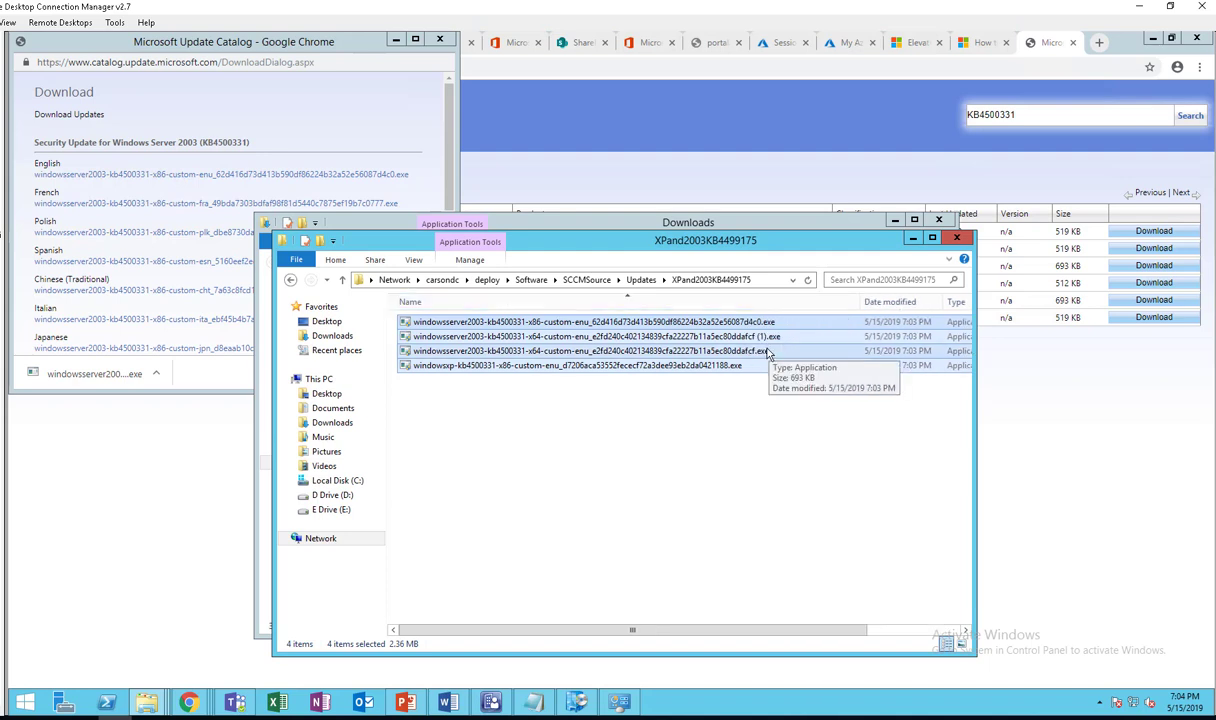
# Delete the duplicate Windows Server 2003 x64 installer whose name ends in "(1)" from the XPand2003KB4499175 folder
pyautogui.click(758, 339)
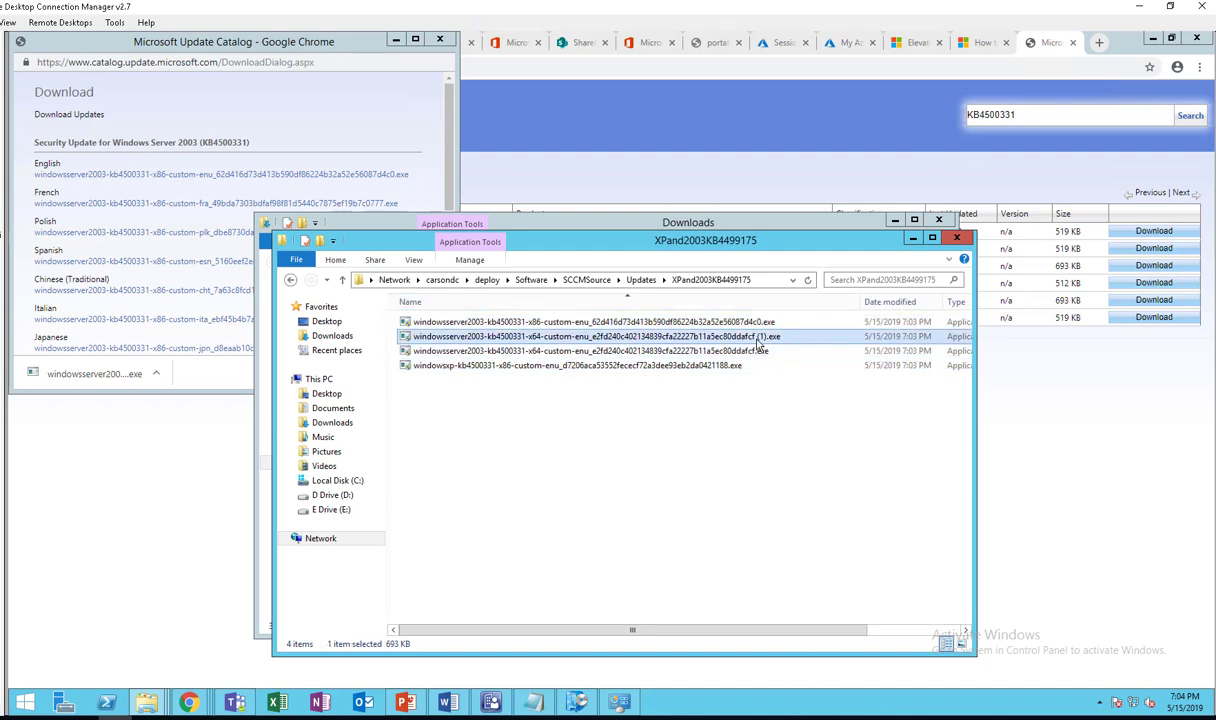
pyautogui.rightClick(760, 341)
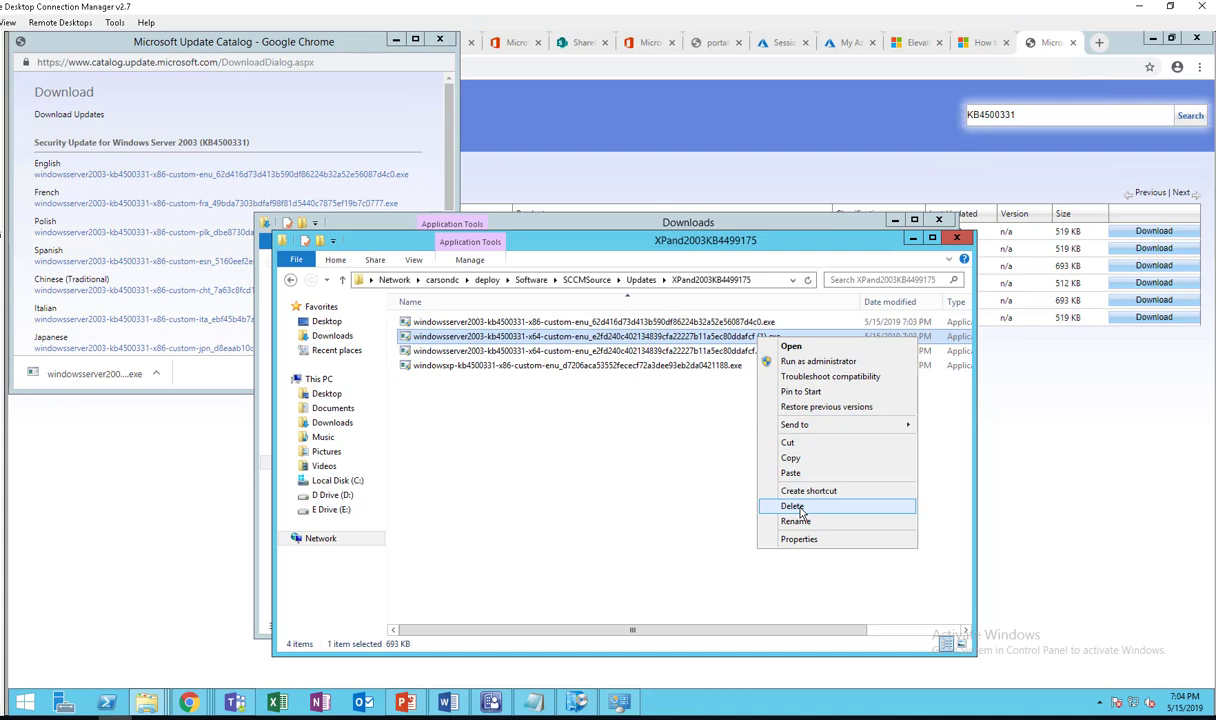
pyautogui.click(800, 486)
pyautogui.click(650, 420)
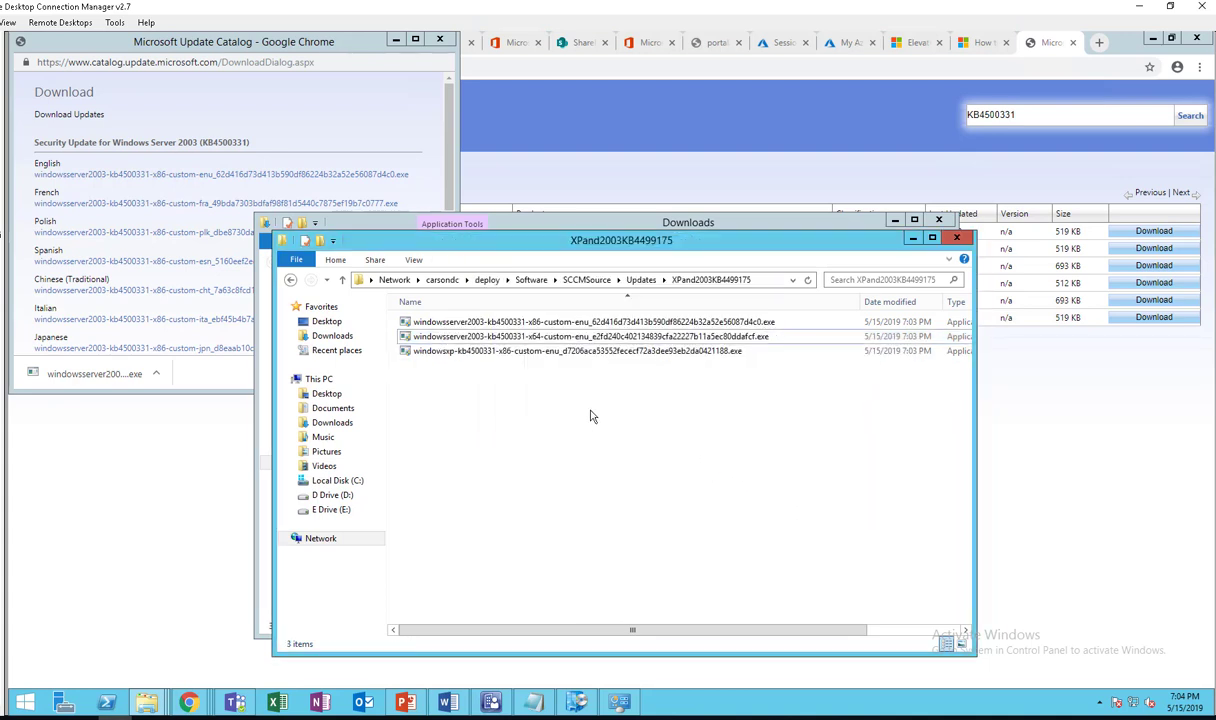
# Strip the hash suffix from the Server 2003 x86 installer, renaming it windowsserver2003-kb4500331-x86-custom-enu.exe
pyautogui.rightClick(616, 322)
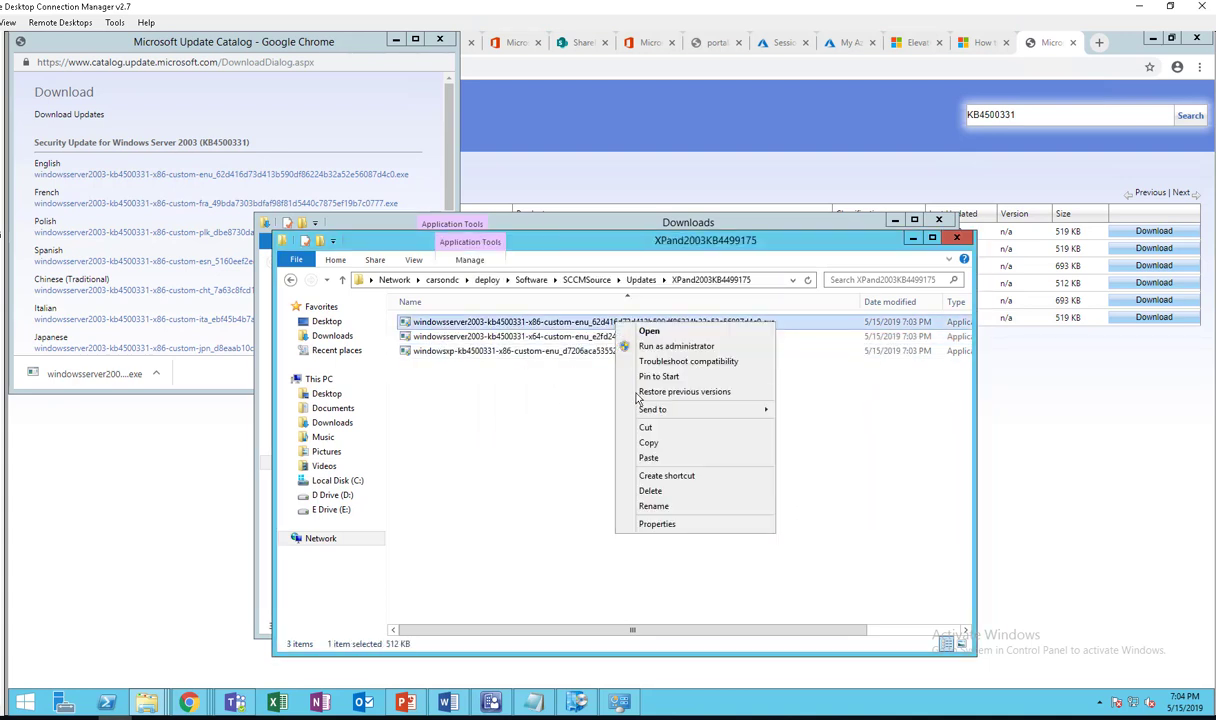
pyautogui.click(660, 506)
pyautogui.moveTo(590, 322); pyautogui.dragTo(762, 322)
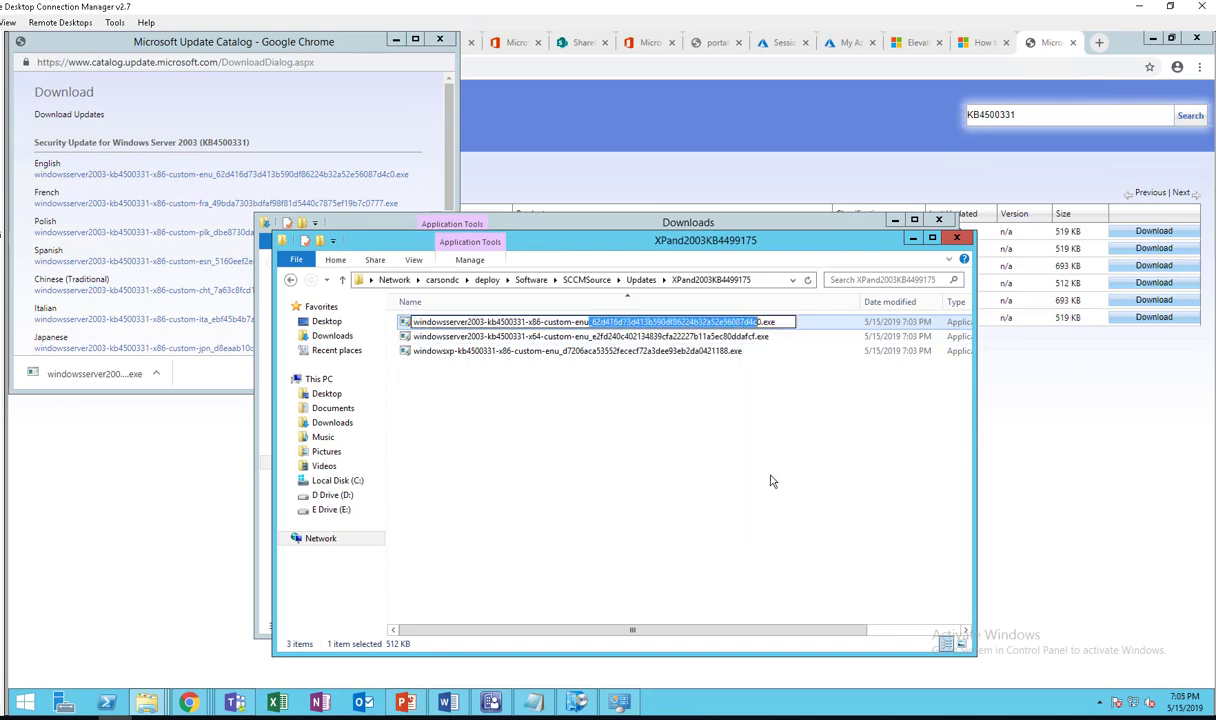
pyautogui.press('BackSpace')
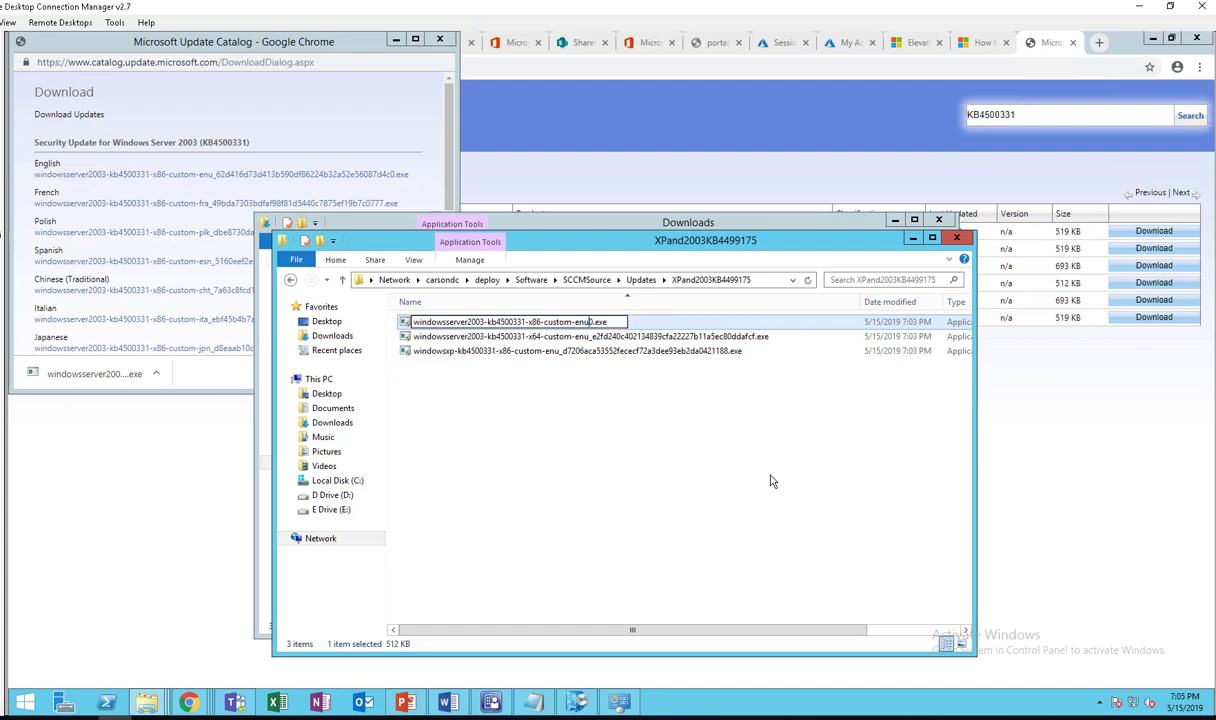
pyautogui.press('BackSpace')
# Rename the Server 2003 x64 installer to windowsserver2003-kb4500331-x64-custom-enu.exe by removing its hash suffix
pyautogui.click(724, 337)
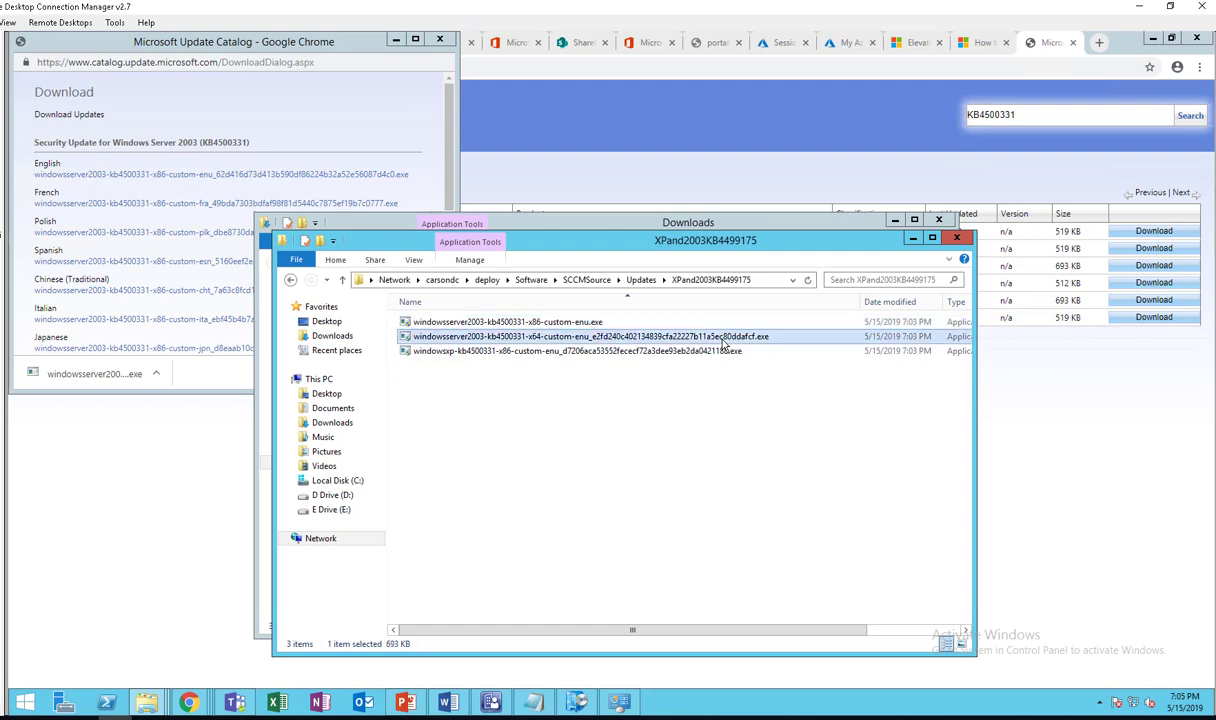
pyautogui.rightClick(724, 338)
pyautogui.click(760, 523)
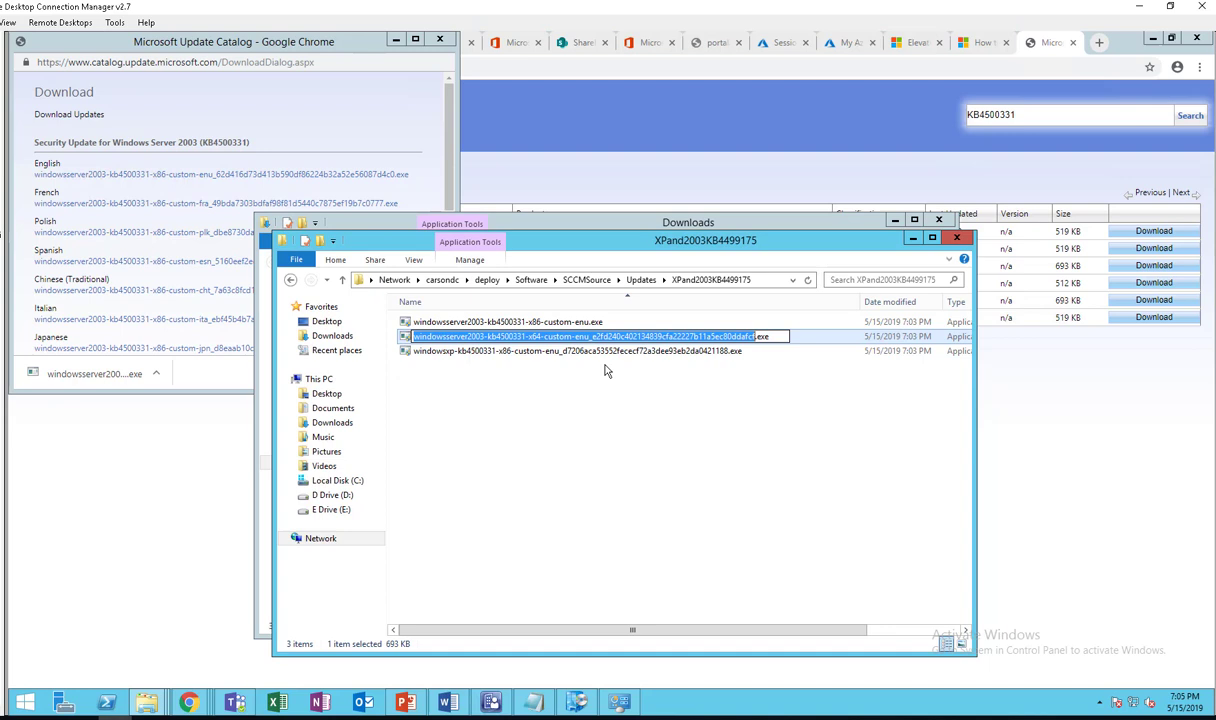
pyautogui.click(590, 337)
pyautogui.moveTo(590, 337); pyautogui.dragTo(748, 342)
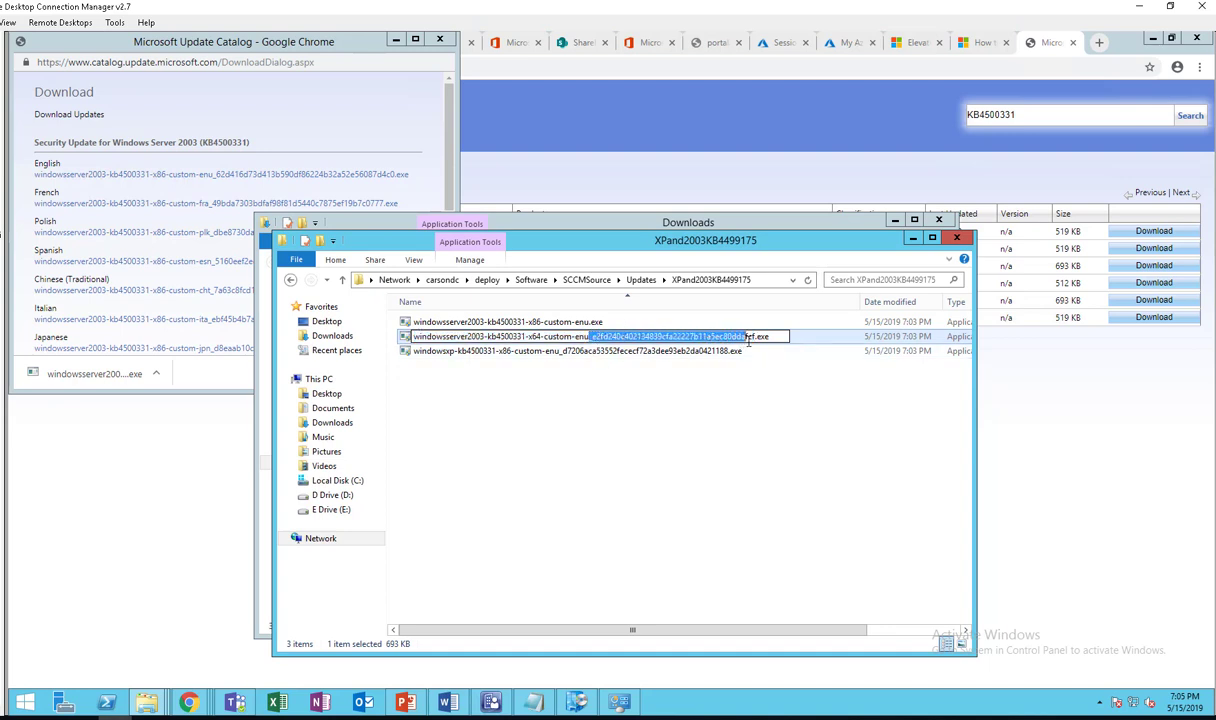
pyautogui.press('BackSpace')
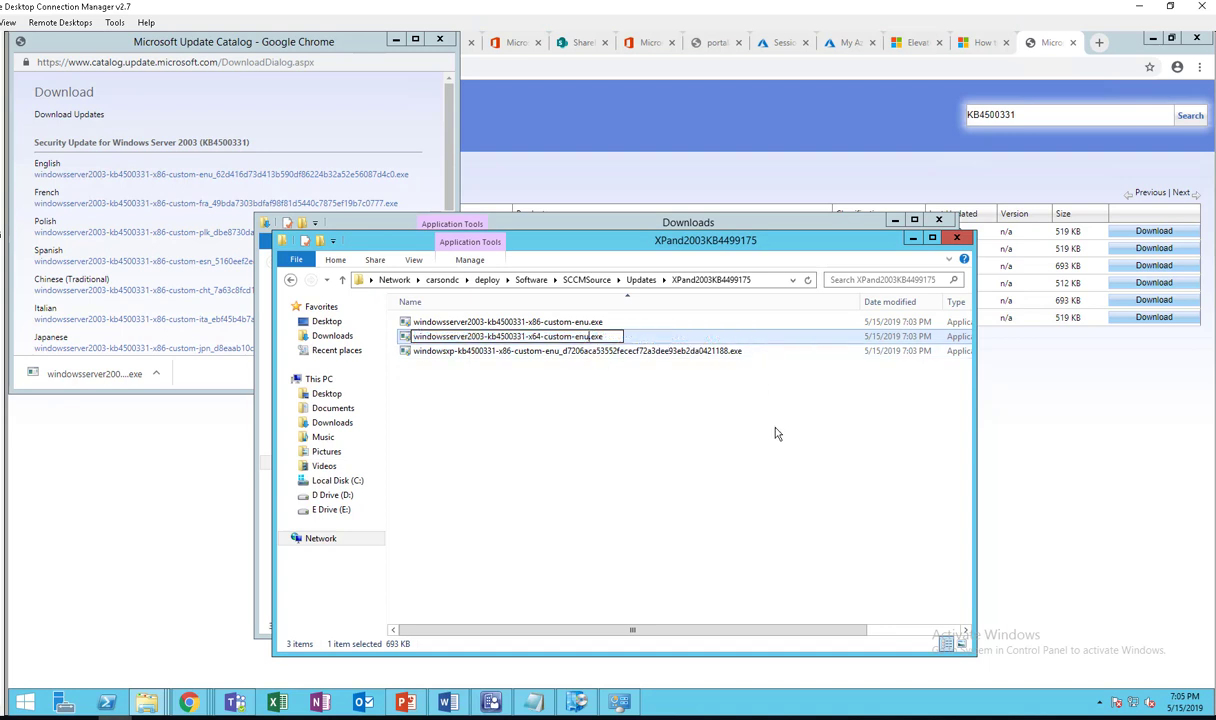
pyautogui.press('Return')
# Rename the Windows XP installer to windowsxp-kb4500331-x86-custom-enu.exe by removing its hash suffix
pyautogui.click(685, 358)
pyautogui.rightClick(685, 358)
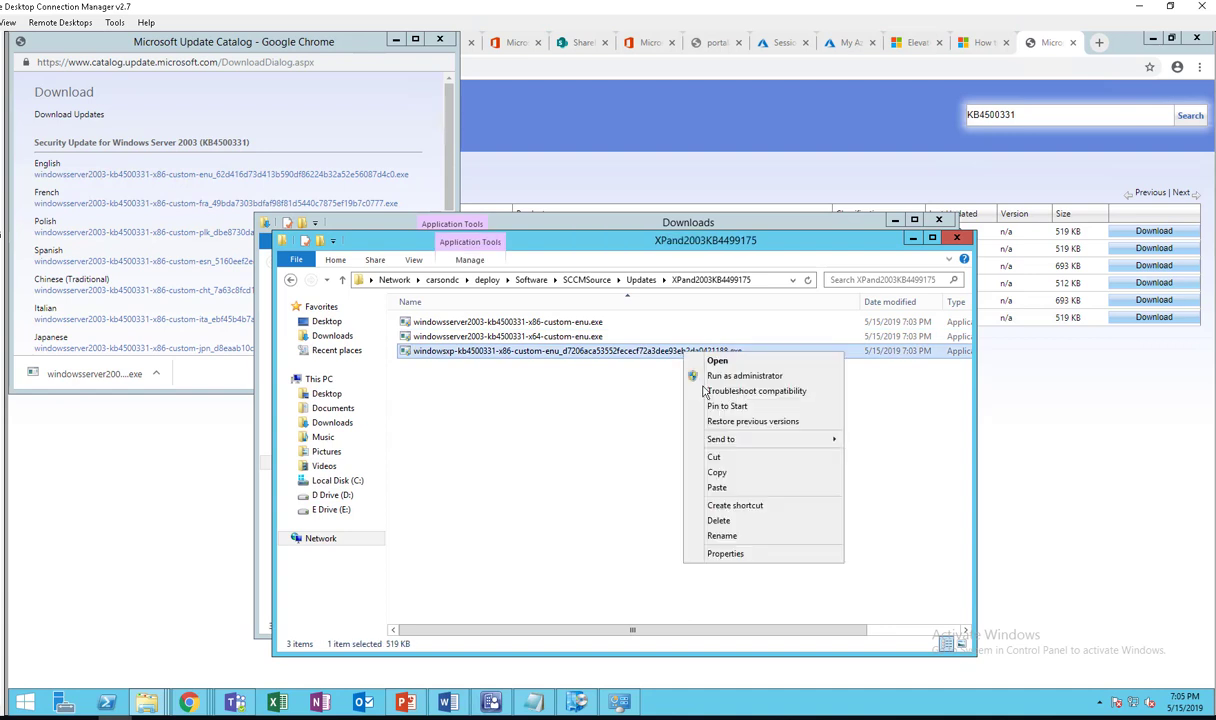
pyautogui.click(686, 517)
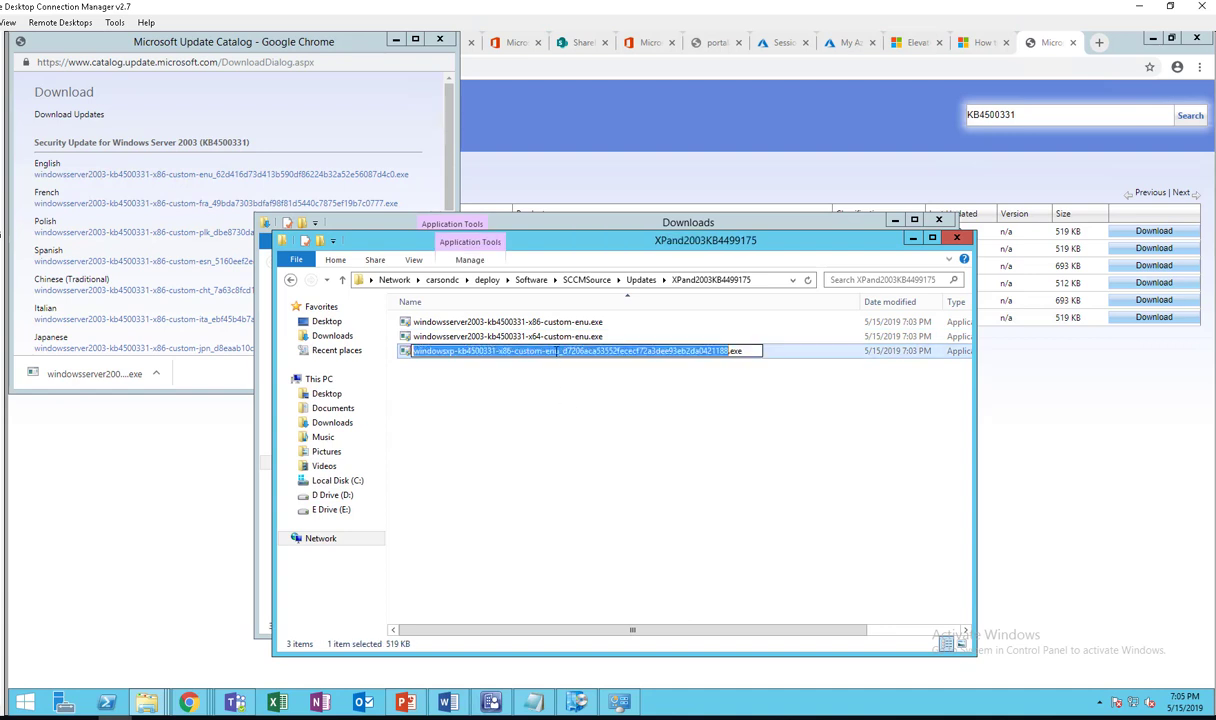
pyautogui.moveTo(561, 351); pyautogui.dragTo(725, 351)
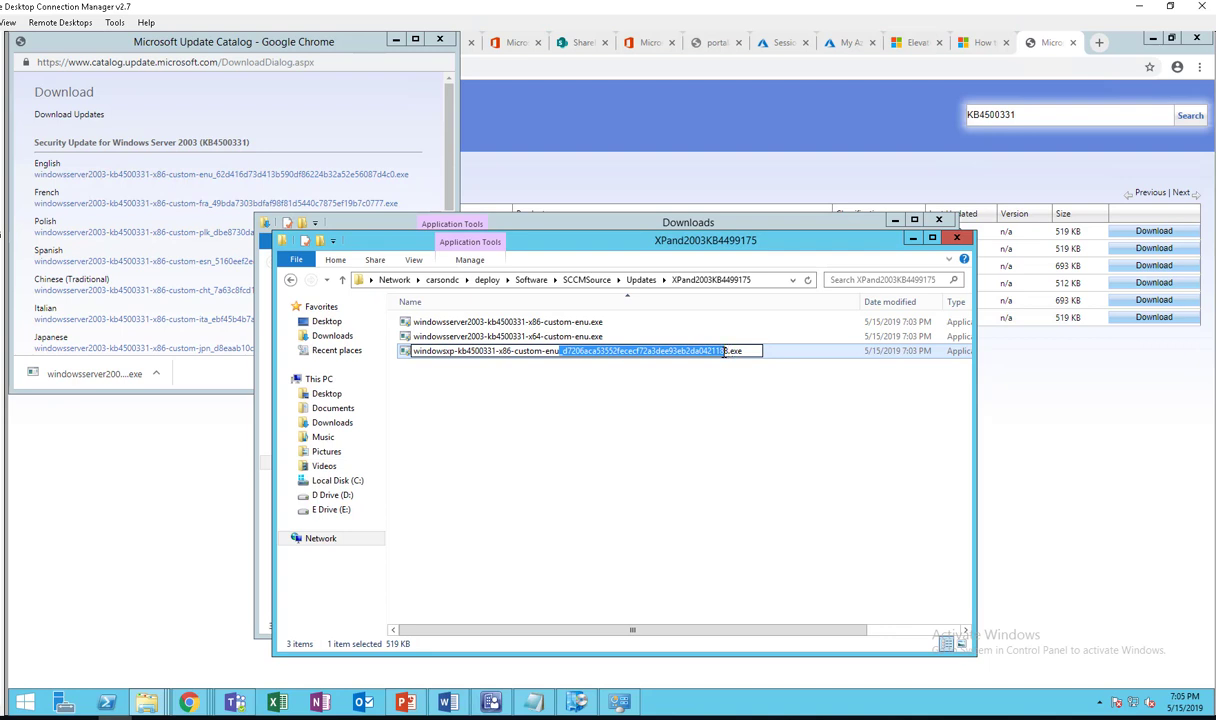
pyautogui.press('Delete')
pyautogui.press('Delete')
pyautogui.press('Return')
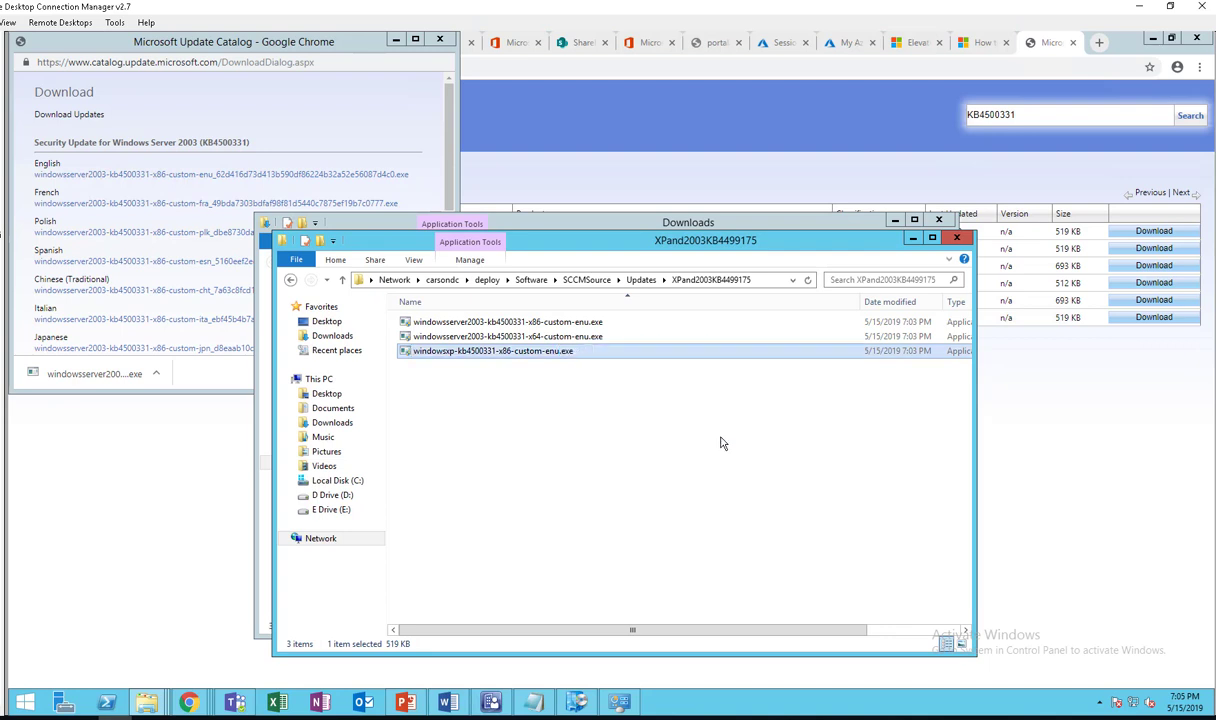
# Create a new text document in the XPand2003KB4499175 folder and name it Install.bat, accepting the extension change
pyautogui.click(526, 426)
pyautogui.rightClick(522, 428)
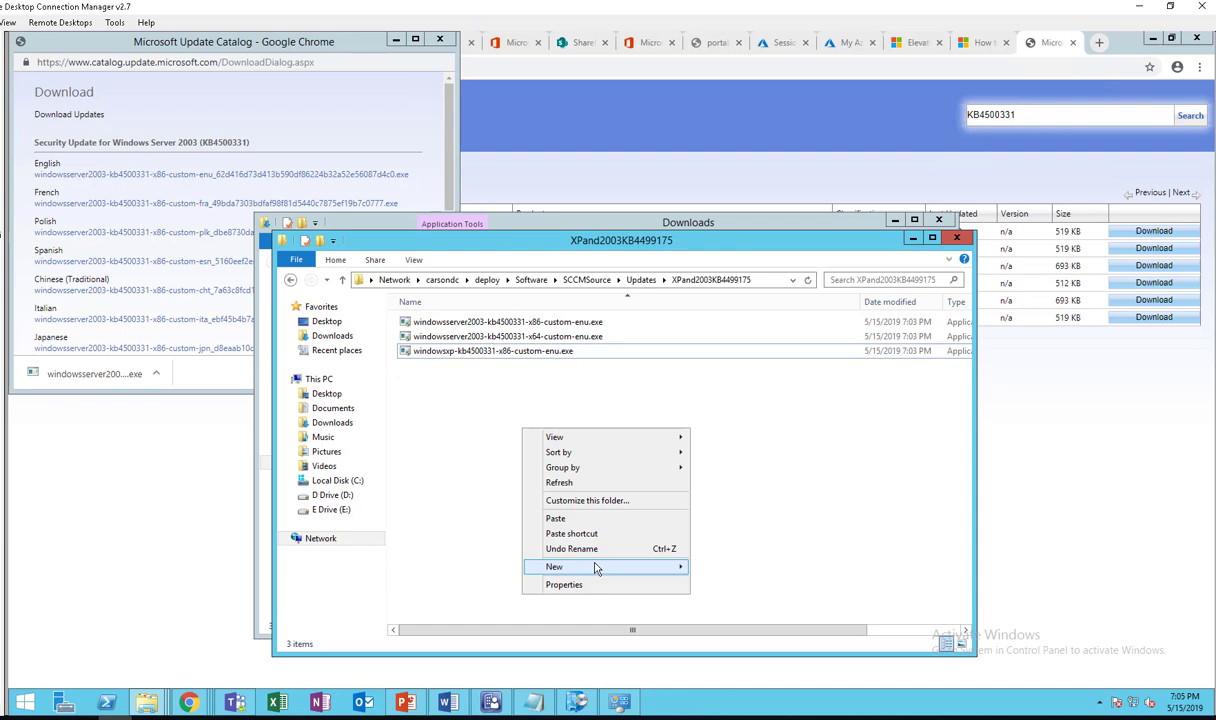
pyautogui.moveTo(600, 566)
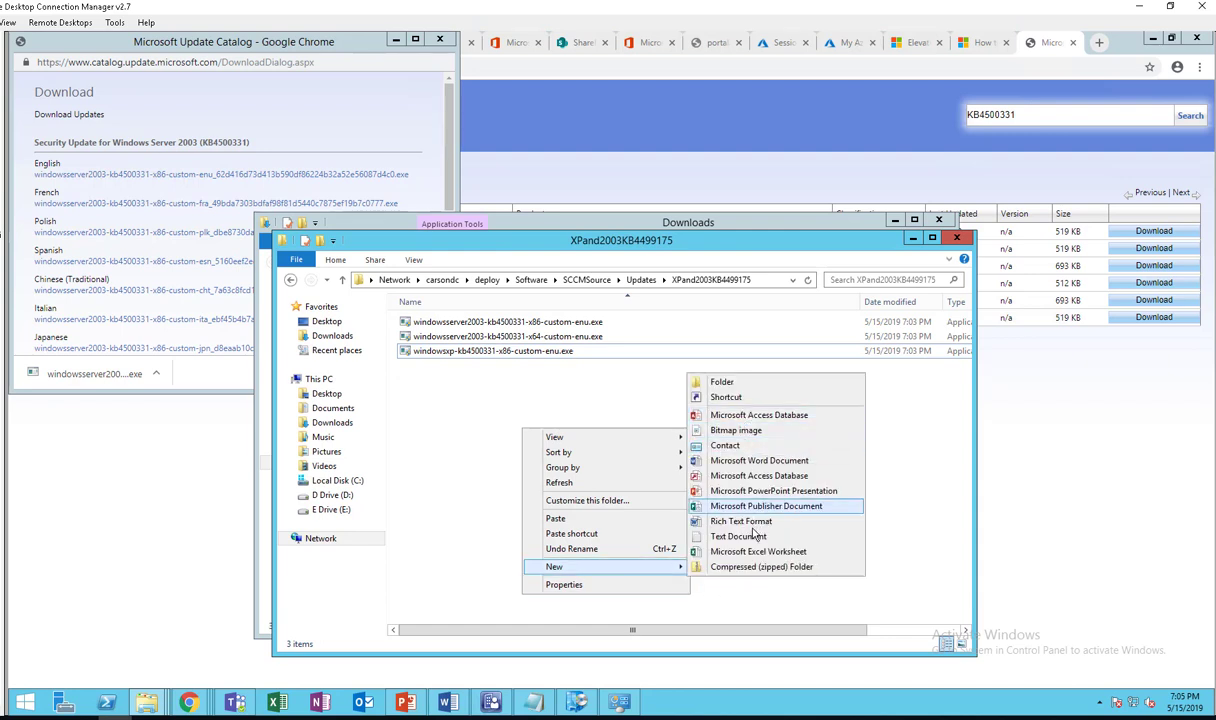
pyautogui.click(740, 537)
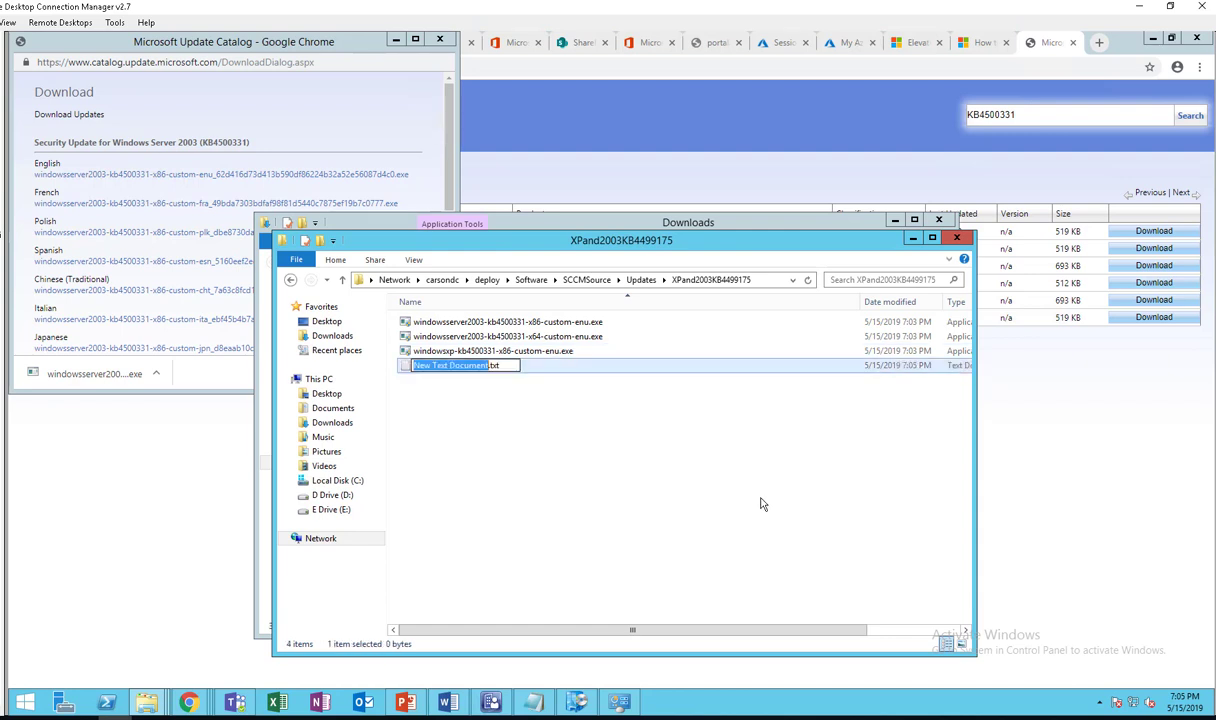
pyautogui.write('Install')
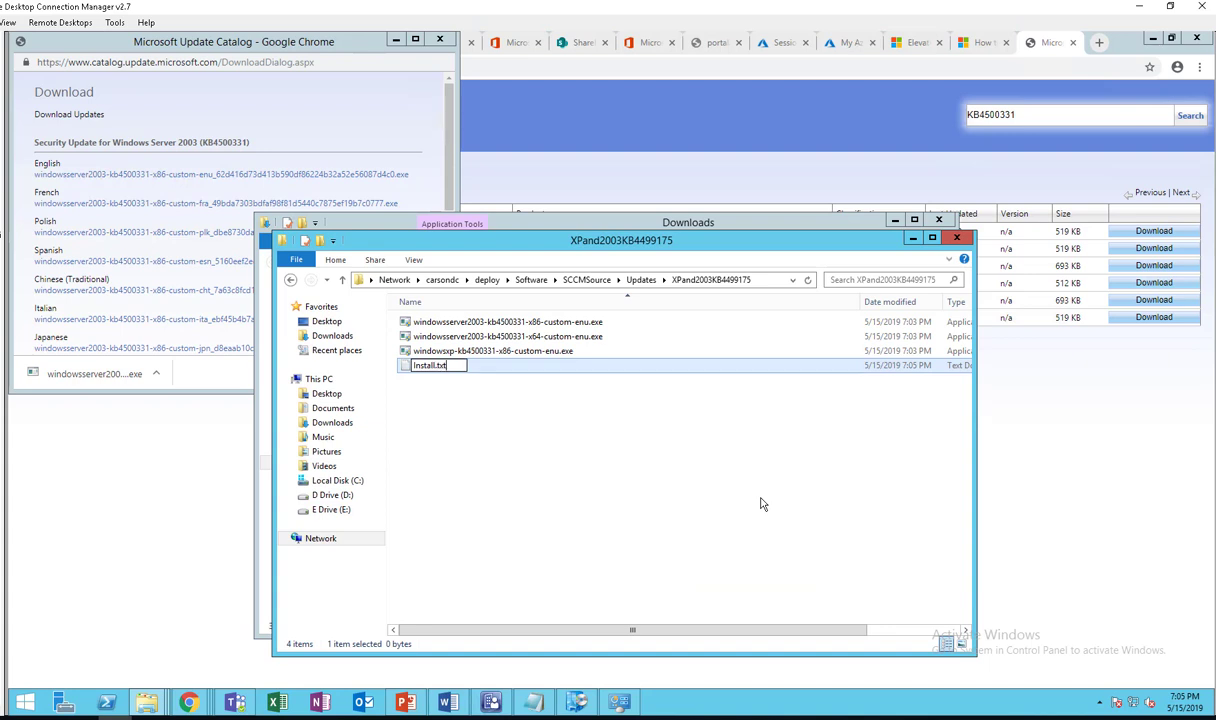
pyautogui.press('BackSpace')
pyautogui.press('BackSpace')
pyautogui.press('BackSpace')
pyautogui.write('bat')
pyautogui.press('Return')
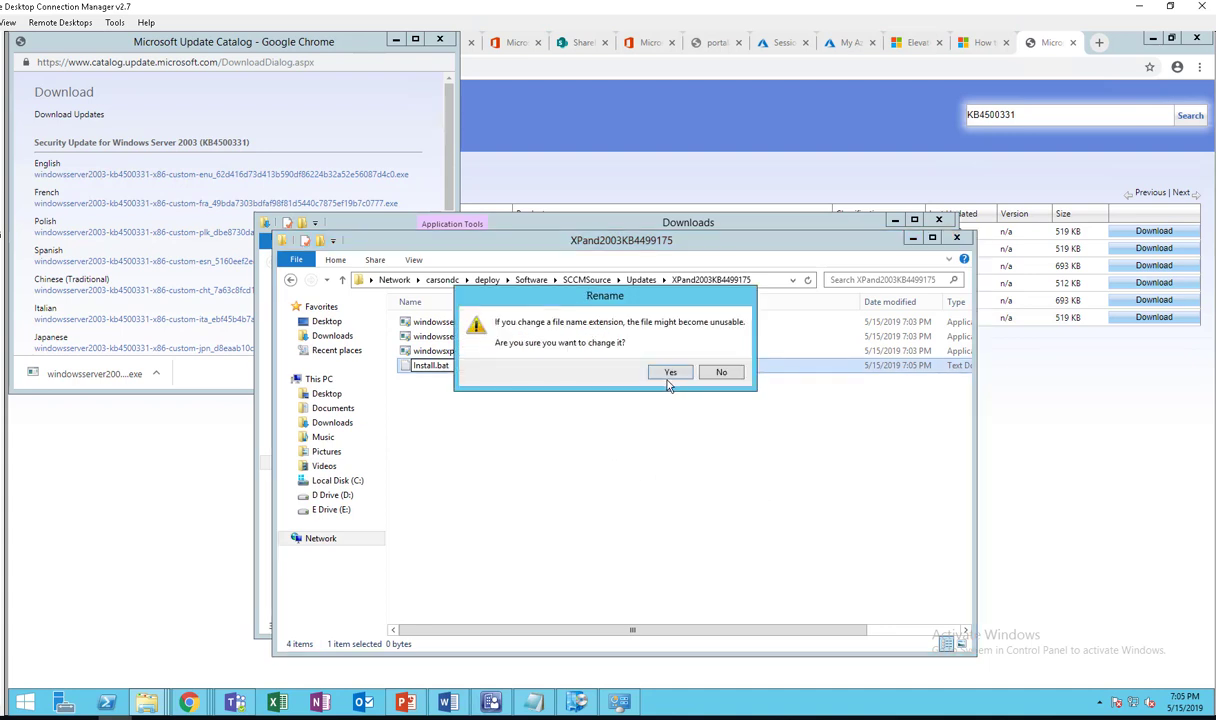
pyautogui.click(636, 366)
pyautogui.click(511, 364)
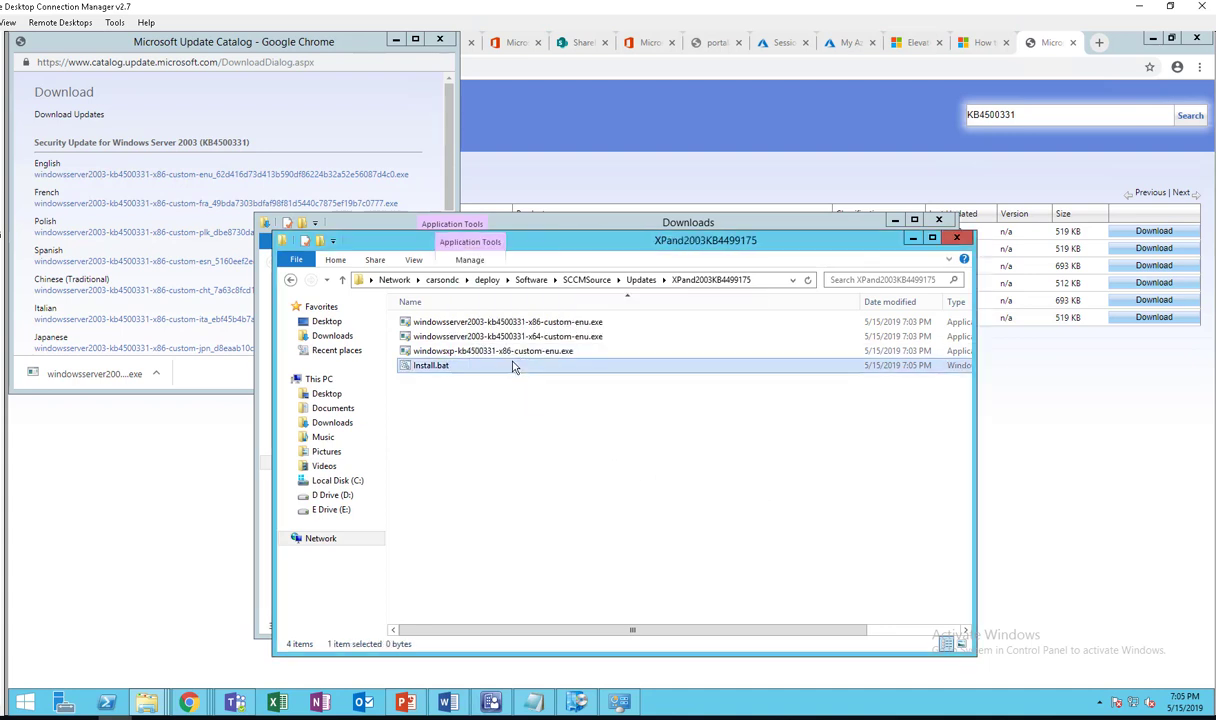
pyautogui.rightClick(513, 366)
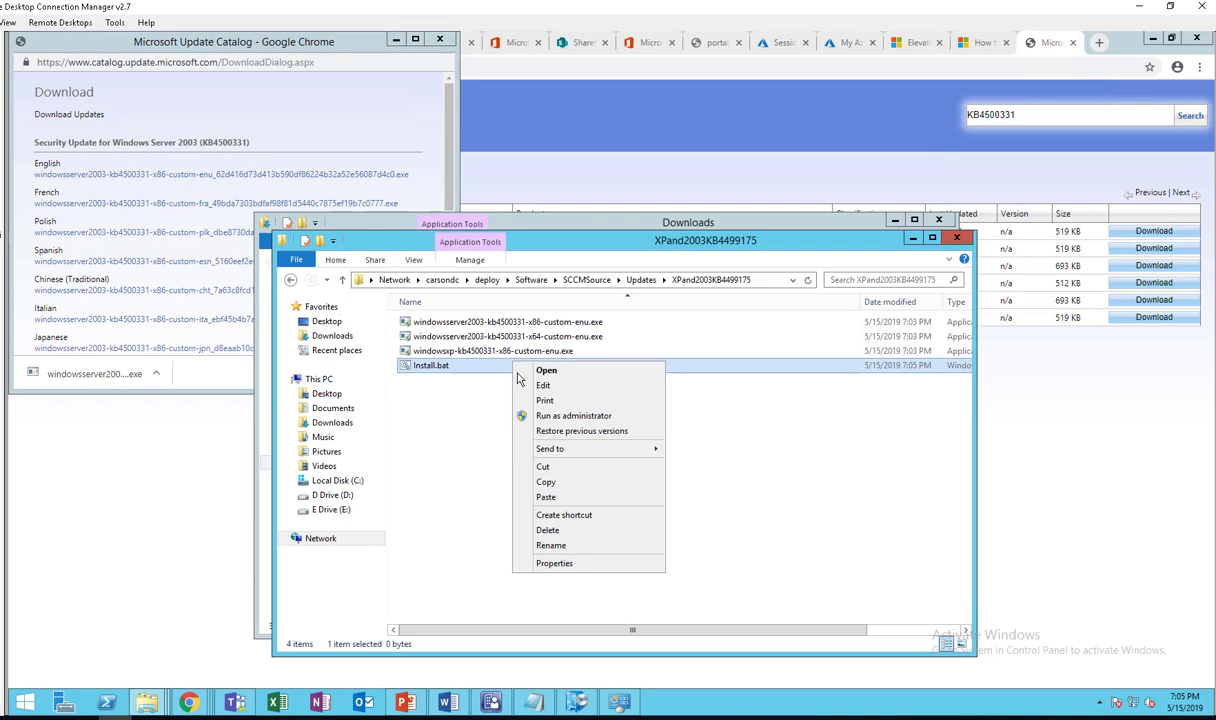
pyautogui.click(551, 545)
pyautogui.click(451, 385)
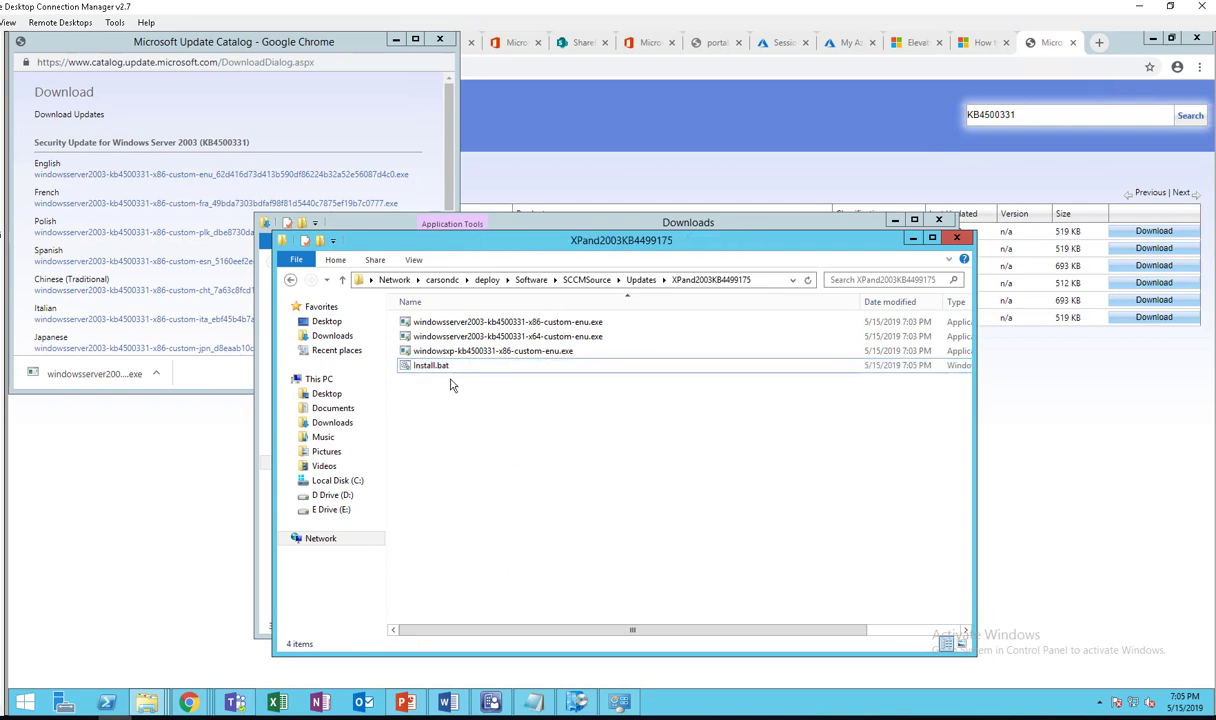
# Open the empty Install.bat for editing in Notepad
pyautogui.click(440, 366)
pyautogui.rightClick(430, 356)
pyautogui.click(497, 392)
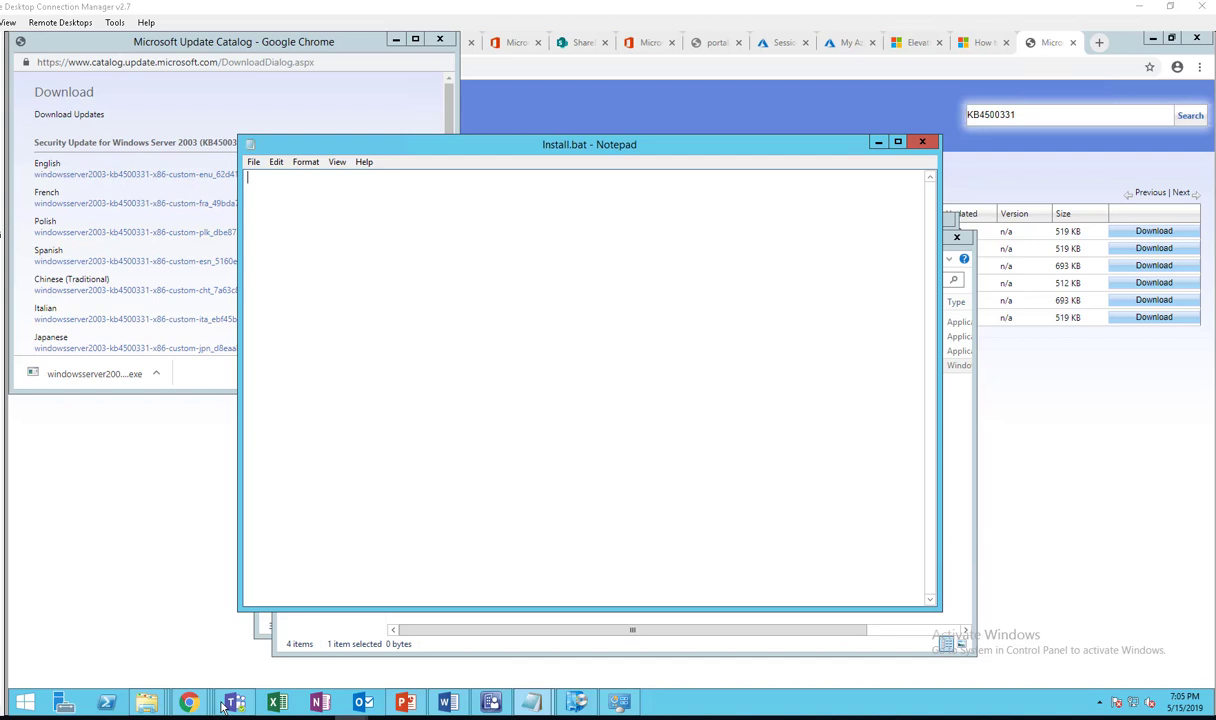
# Find installhotfix.bat in the HotfixKB3140245 folder under Updates on the source share and open it for editing
pyautogui.click(146, 703)
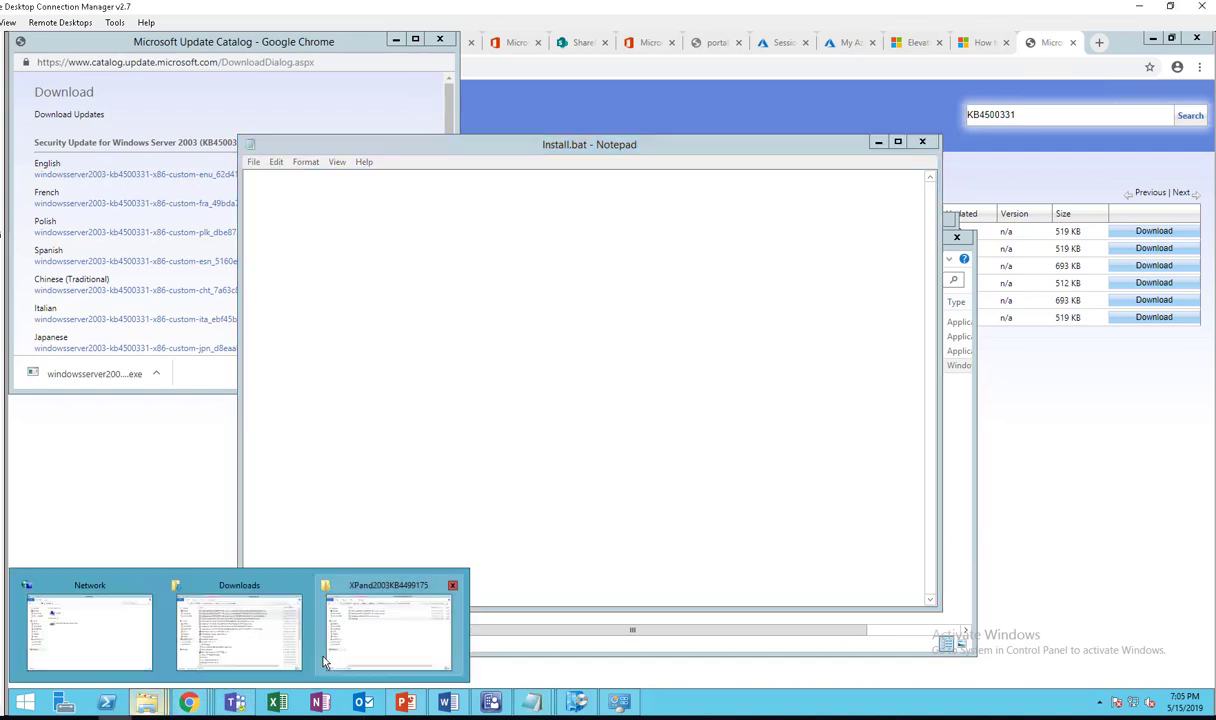
pyautogui.click(424, 619)
pyautogui.click(640, 281)
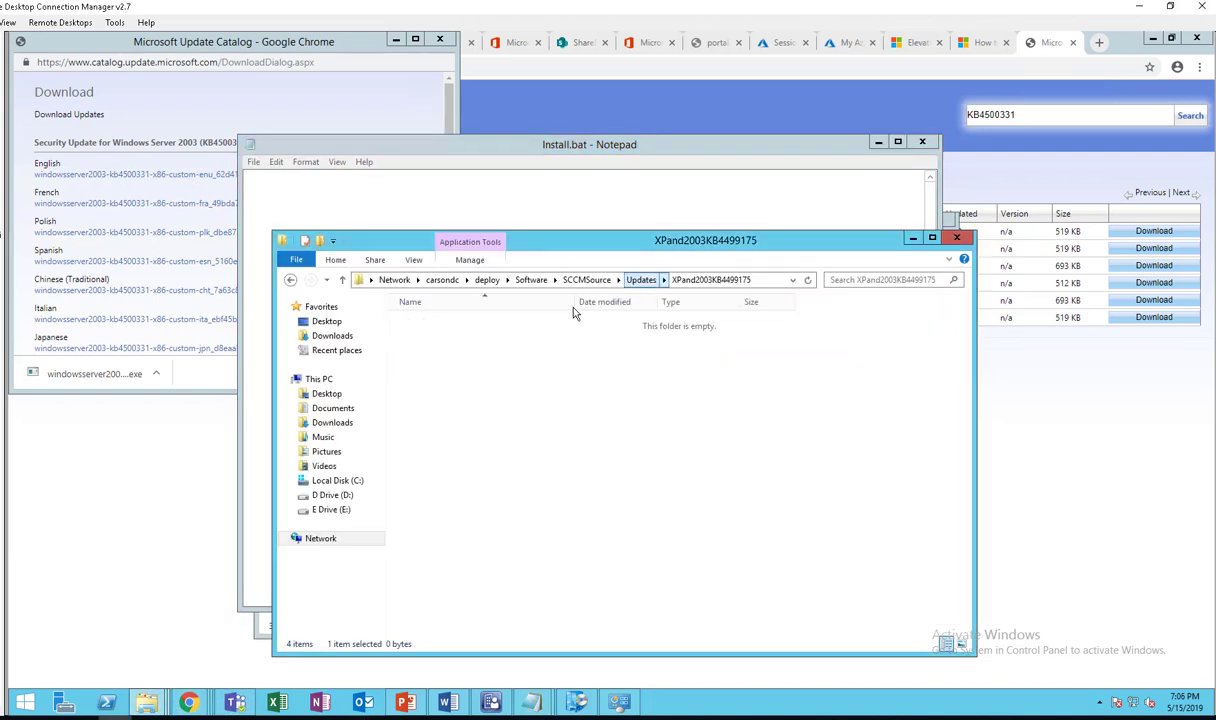
pyautogui.doubleClick(440, 351)
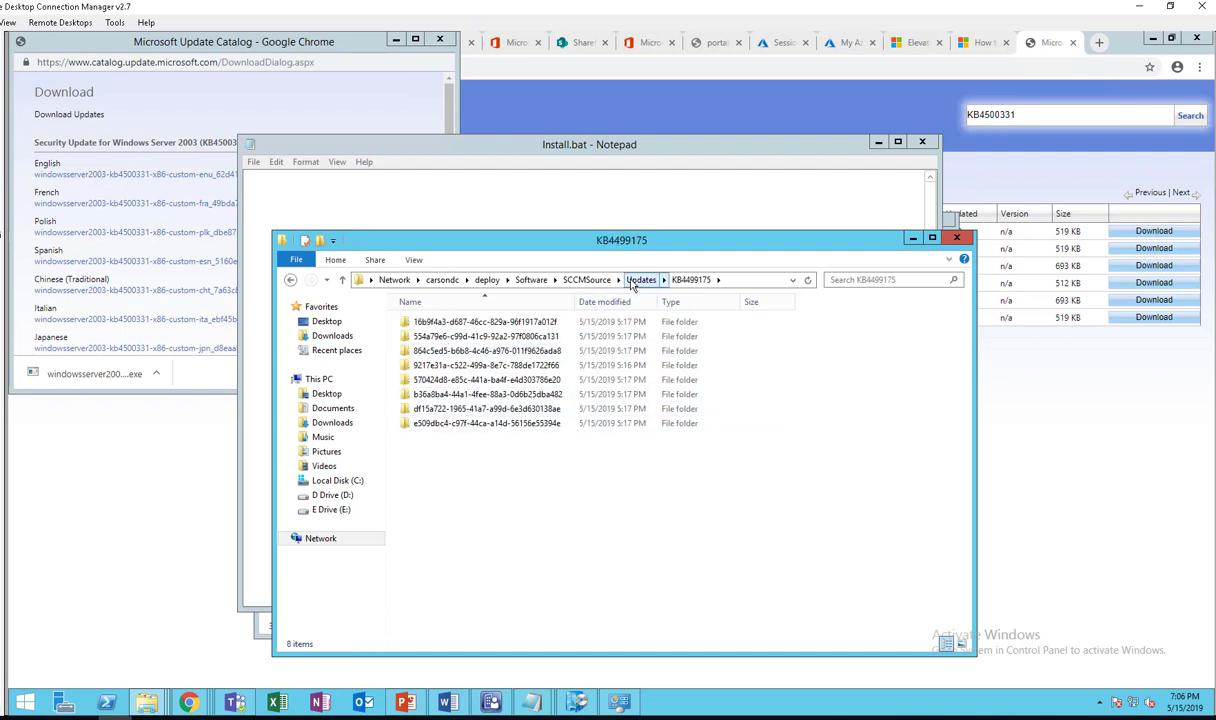
pyautogui.click(641, 280)
pyautogui.doubleClick(484, 338)
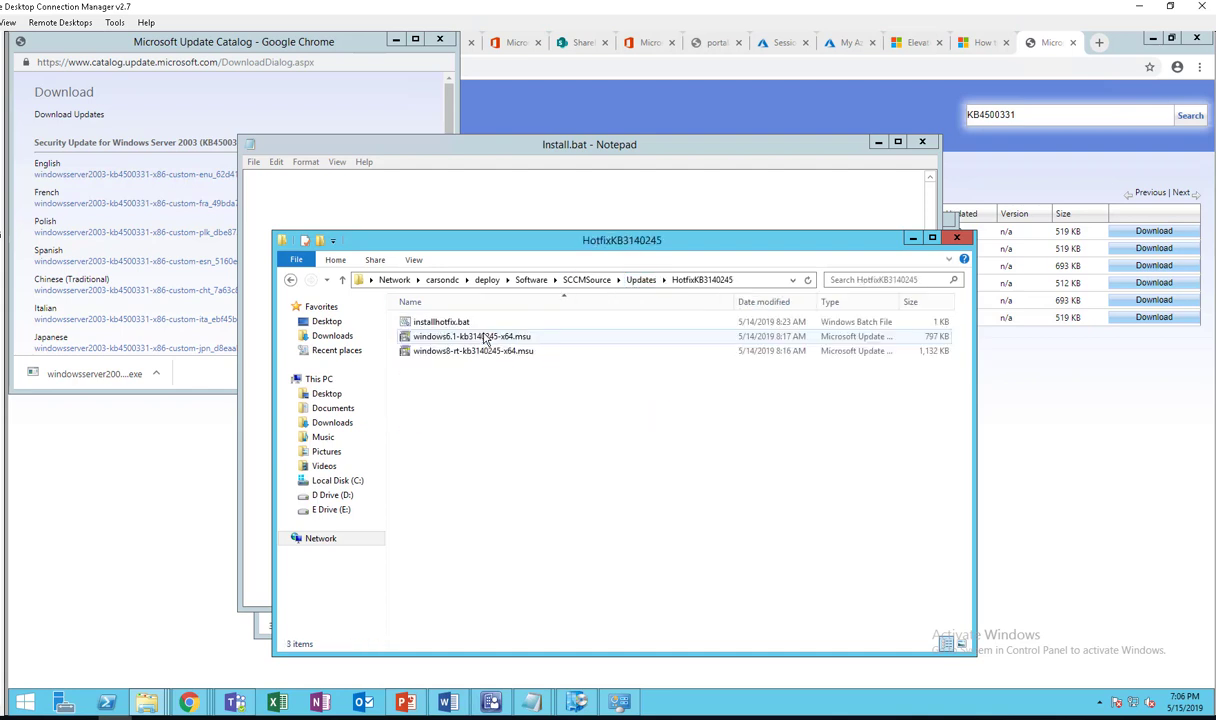
pyautogui.click(465, 323)
pyautogui.rightClick(472, 324)
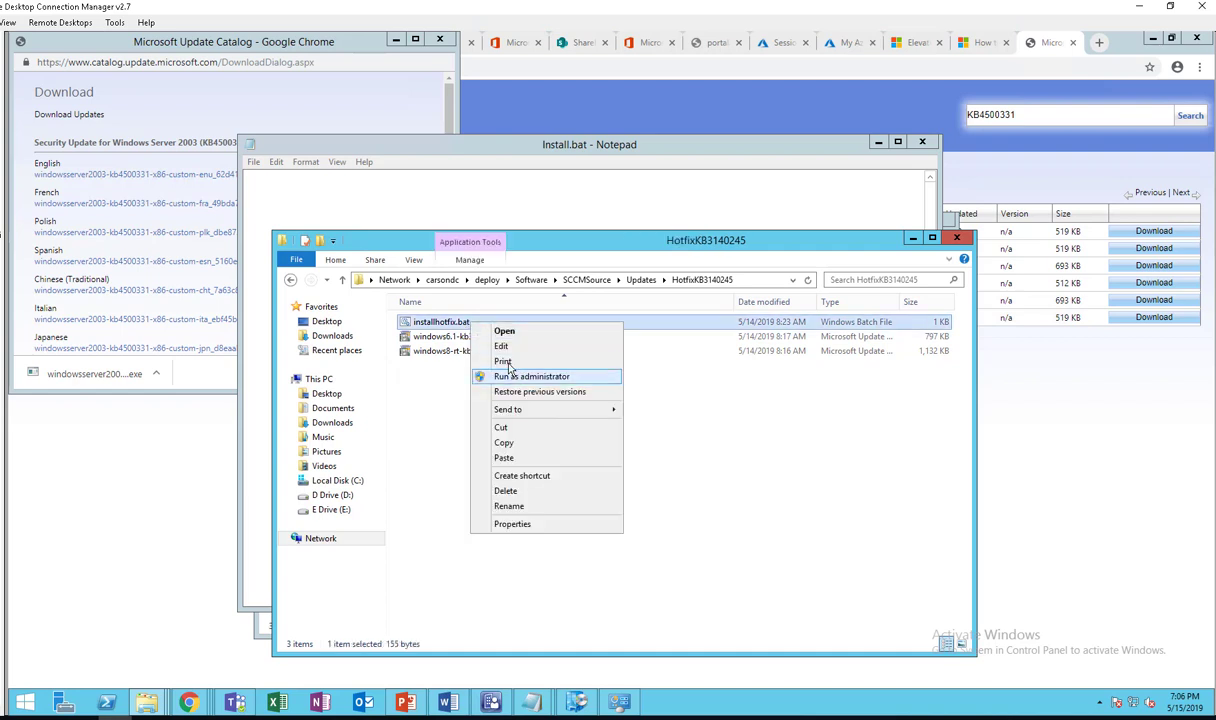
pyautogui.click(509, 348)
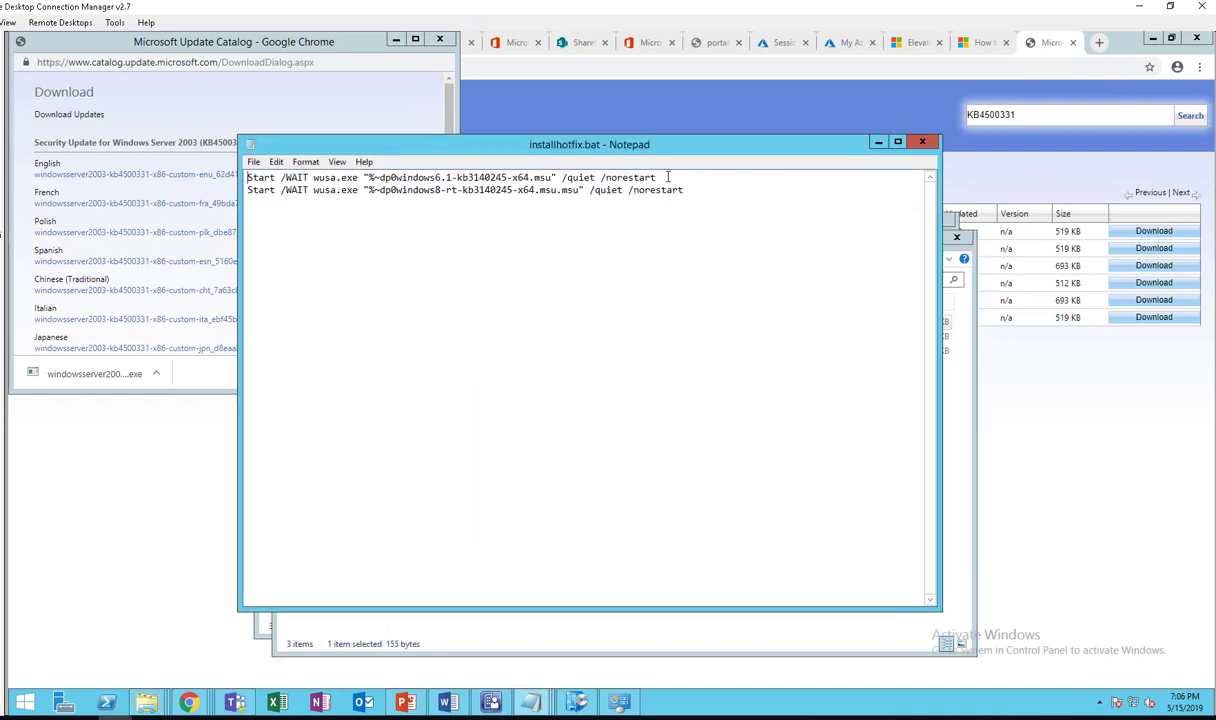
# Copy the first wusa.exe command line from installhotfix.bat and paste it into the empty Install.bat
pyautogui.moveTo(667, 177); pyautogui.dragTo(50, 88)
pyautogui.hotkey('ctrl', 'c')
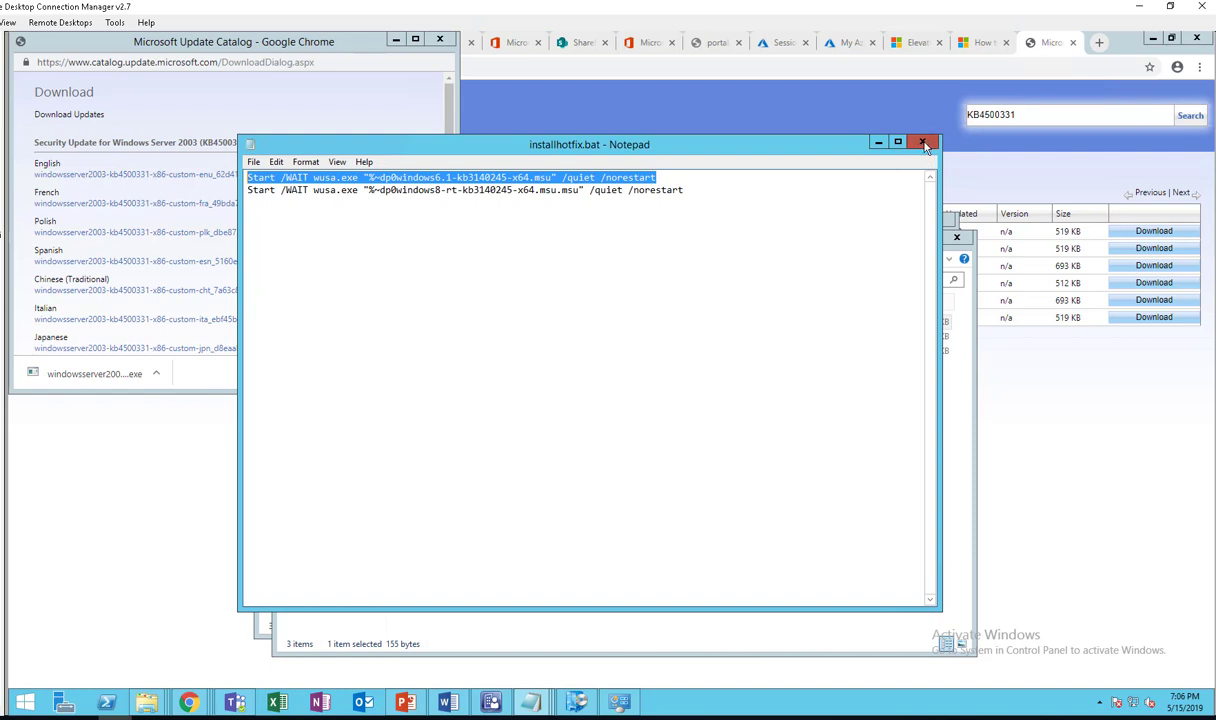
pyautogui.click(878, 141)
pyautogui.click(520, 188)
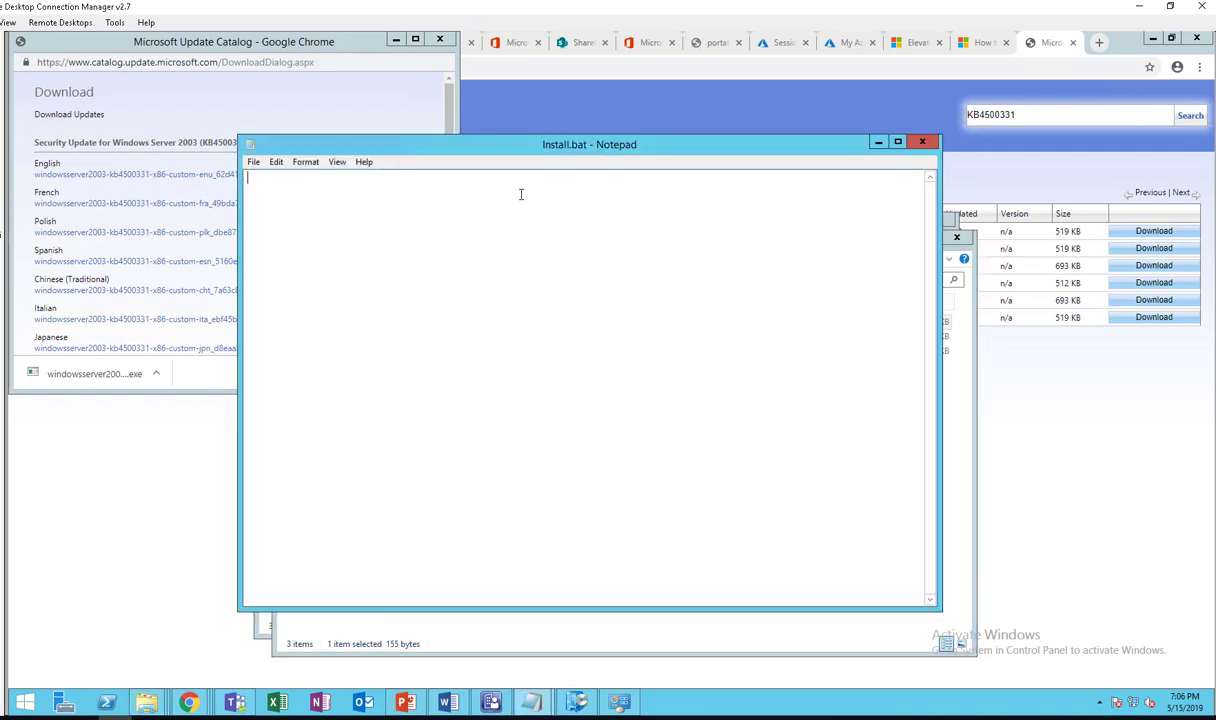
pyautogui.hotkey('ctrl', 'v')
# Return to the XPand2003KB4499175 folder under Updates and copy its full network path
pyautogui.moveTo(468, 153); pyautogui.dragTo(493, 298)
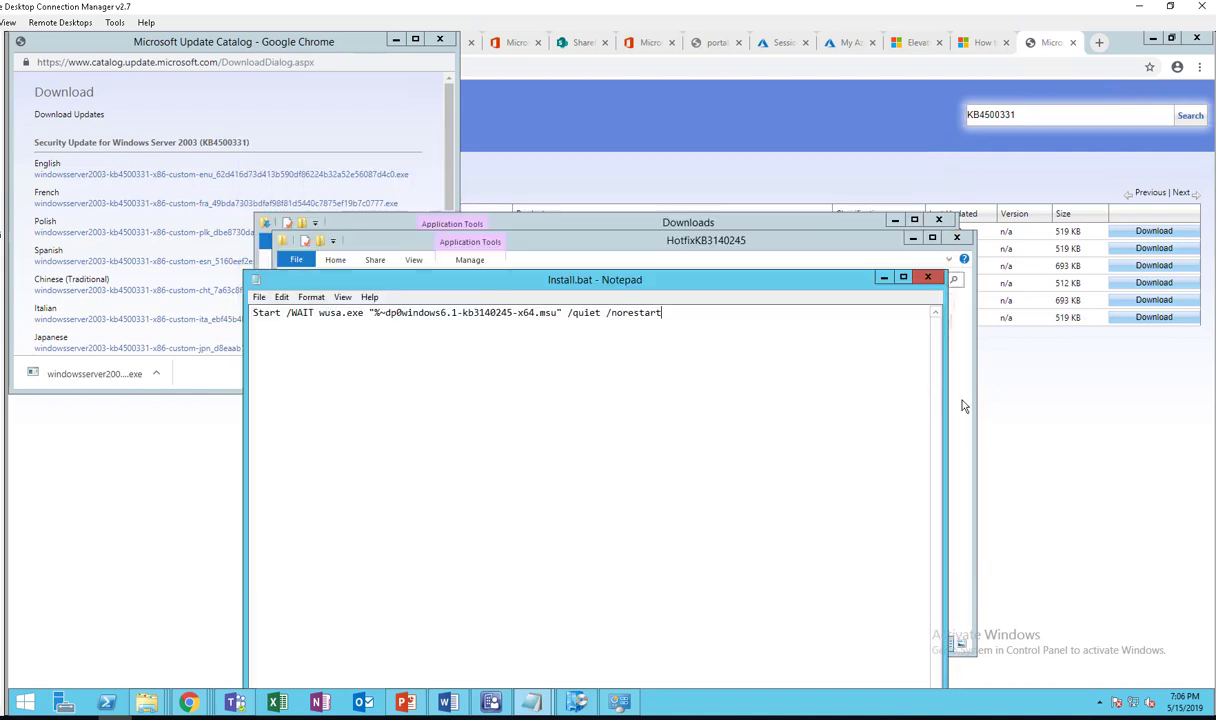
pyautogui.moveTo(634, 284); pyautogui.dragTo(620, 404)
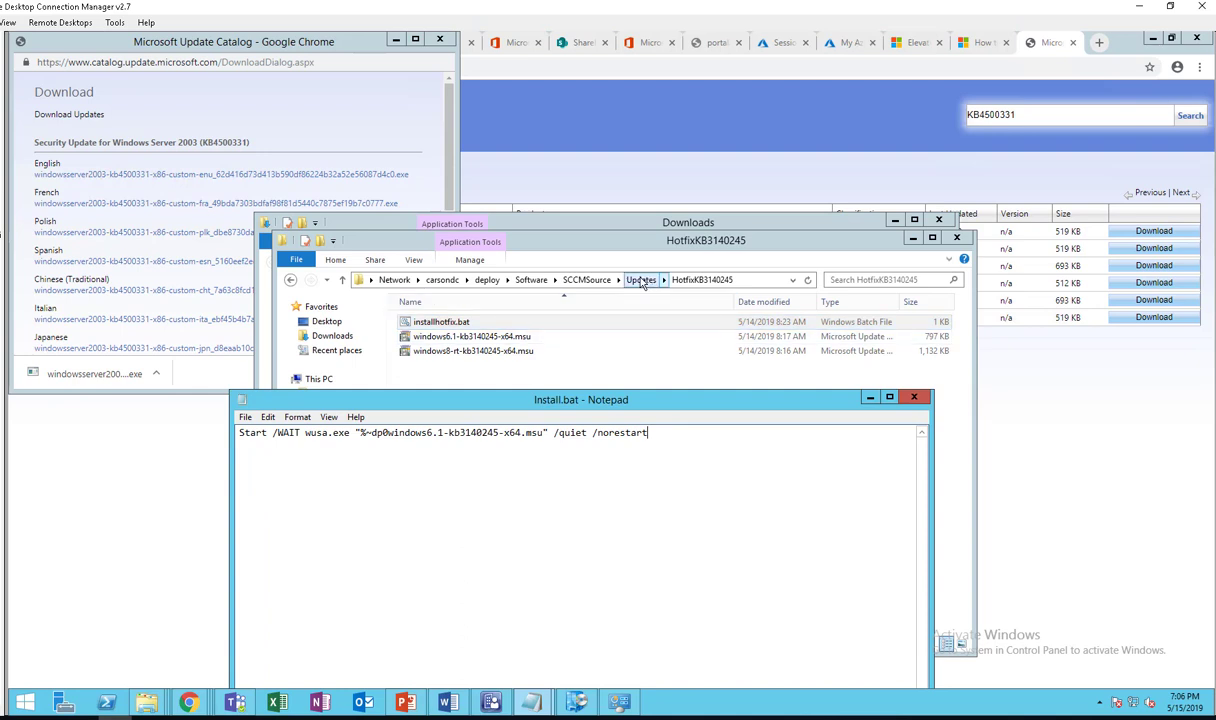
pyautogui.click(641, 280)
pyautogui.doubleClick(481, 396)
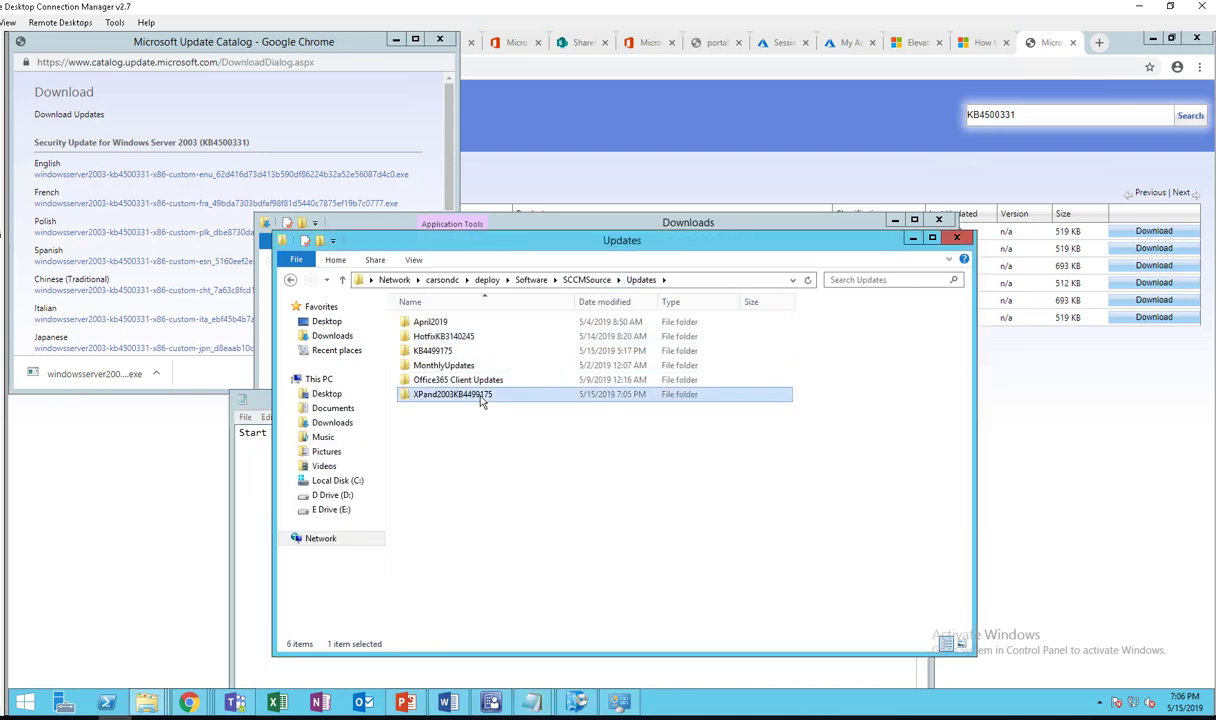
pyautogui.click(468, 337)
pyautogui.rightClick(468, 337)
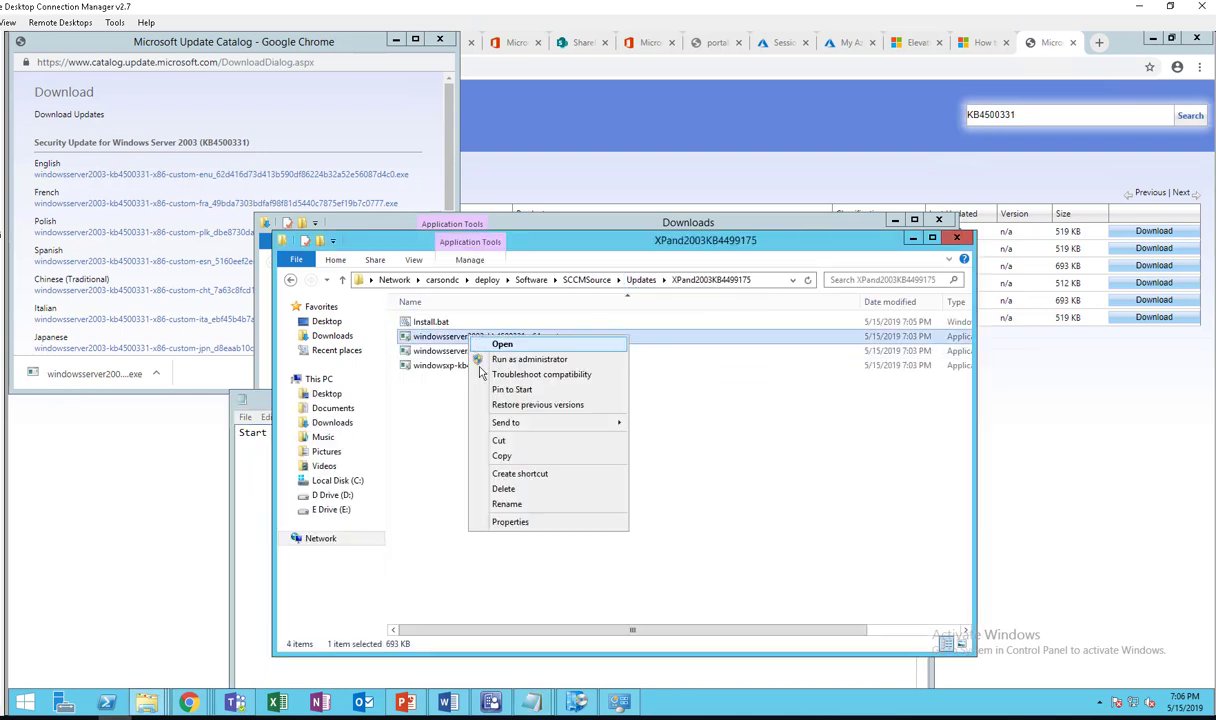
pyautogui.click(507, 504)
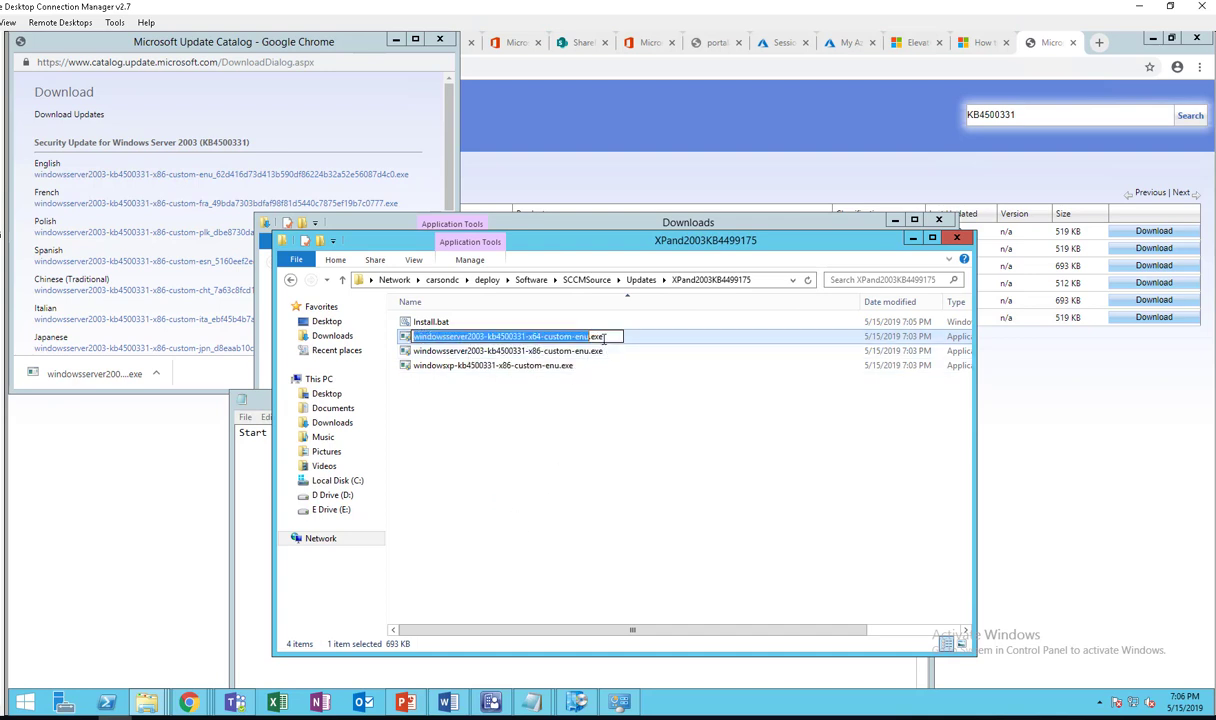
pyautogui.hotkey('ctrl', 'a')
pyautogui.click(762, 280)
pyautogui.hotkey('ctrl', 'c')
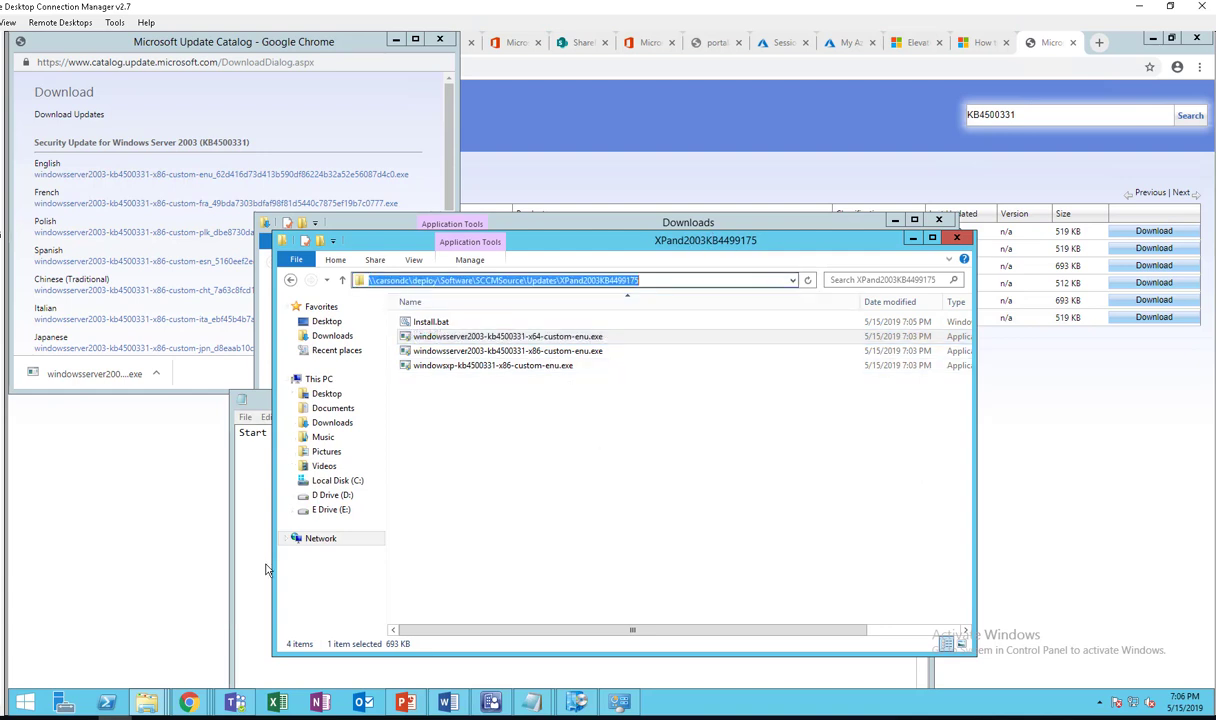
# Enter the copied folder path in the Run dialog and add a trailing backslash
pyautogui.rightClick(26, 706)
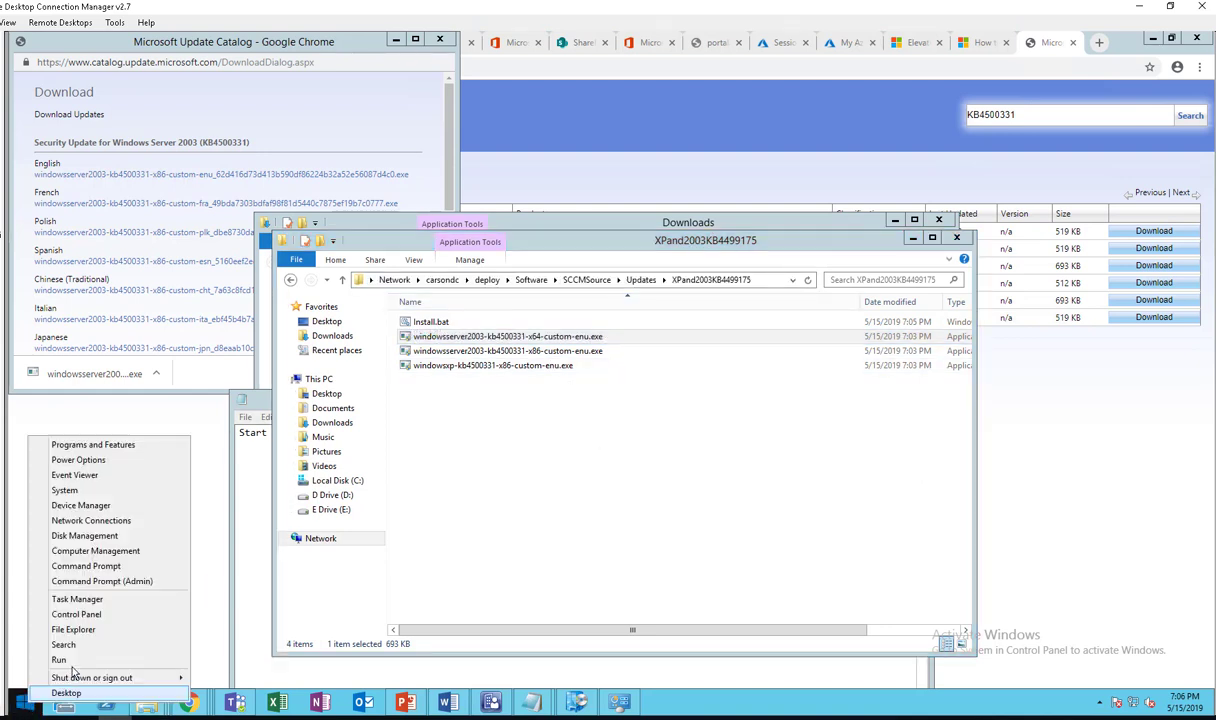
pyautogui.click(62, 659)
pyautogui.hotkey('ctrl', 'v')
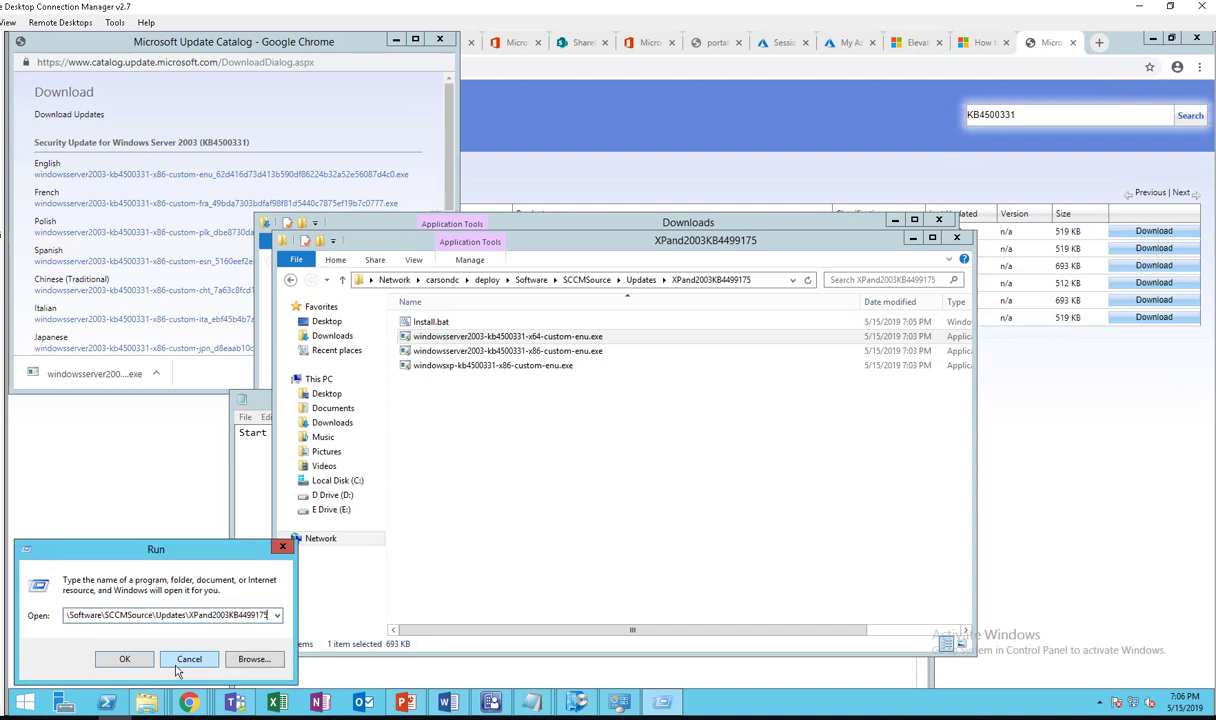
pyautogui.write('\\')
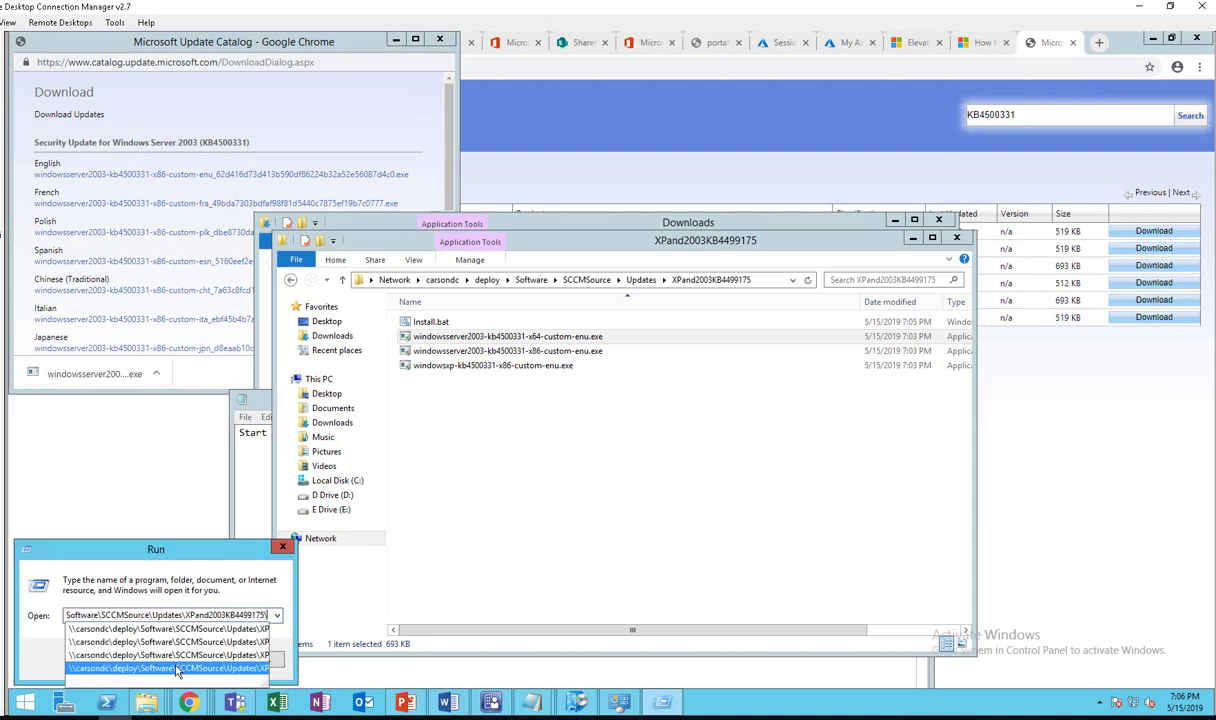
# Append the file name windowsserver2003-kb4500331-x64-custom-enu.exe to the folder path in the Run dialog
pyautogui.click(530, 338)
pyautogui.rightClick(530, 338)
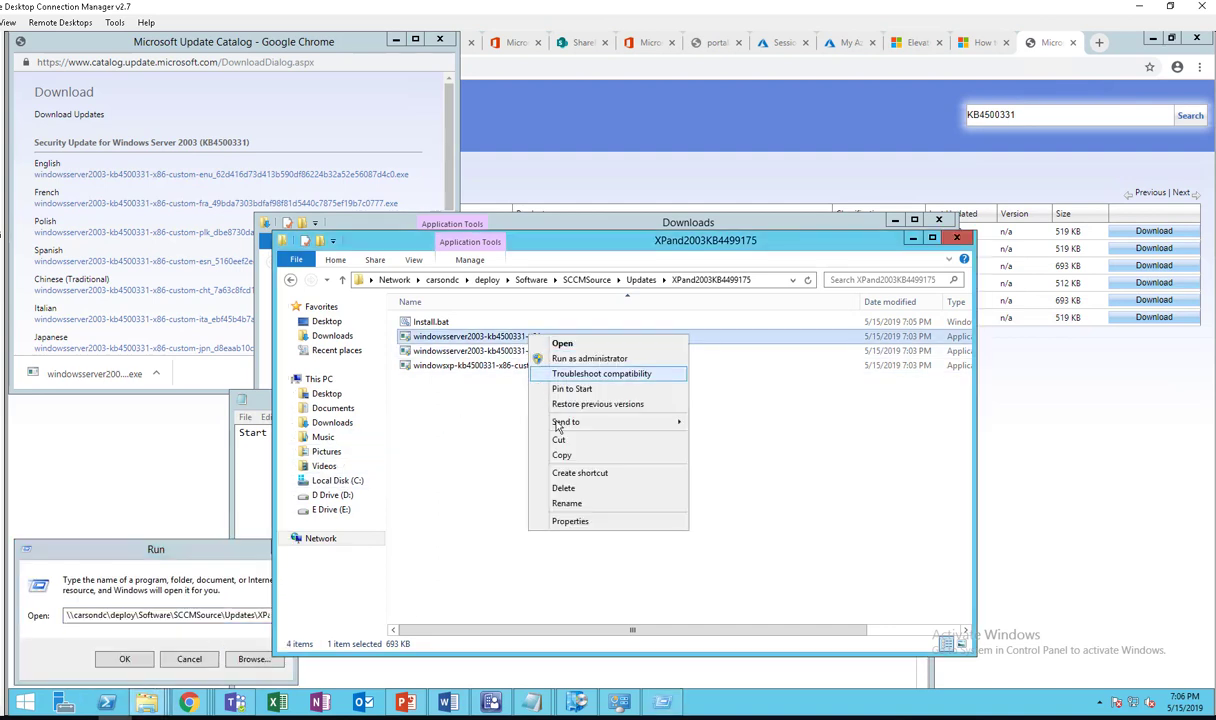
pyautogui.click(545, 487)
pyautogui.hotkey('ctrl', 'a')
pyautogui.hotkey('ctrl', 'c')
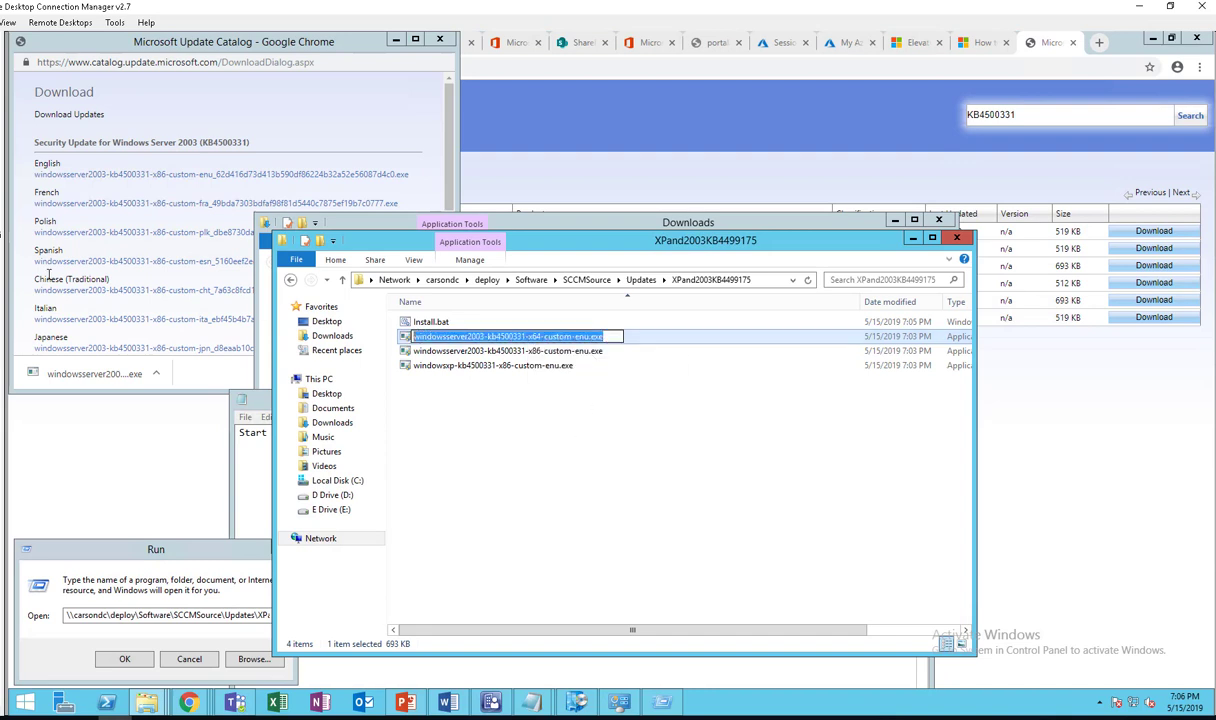
pyautogui.click(207, 615)
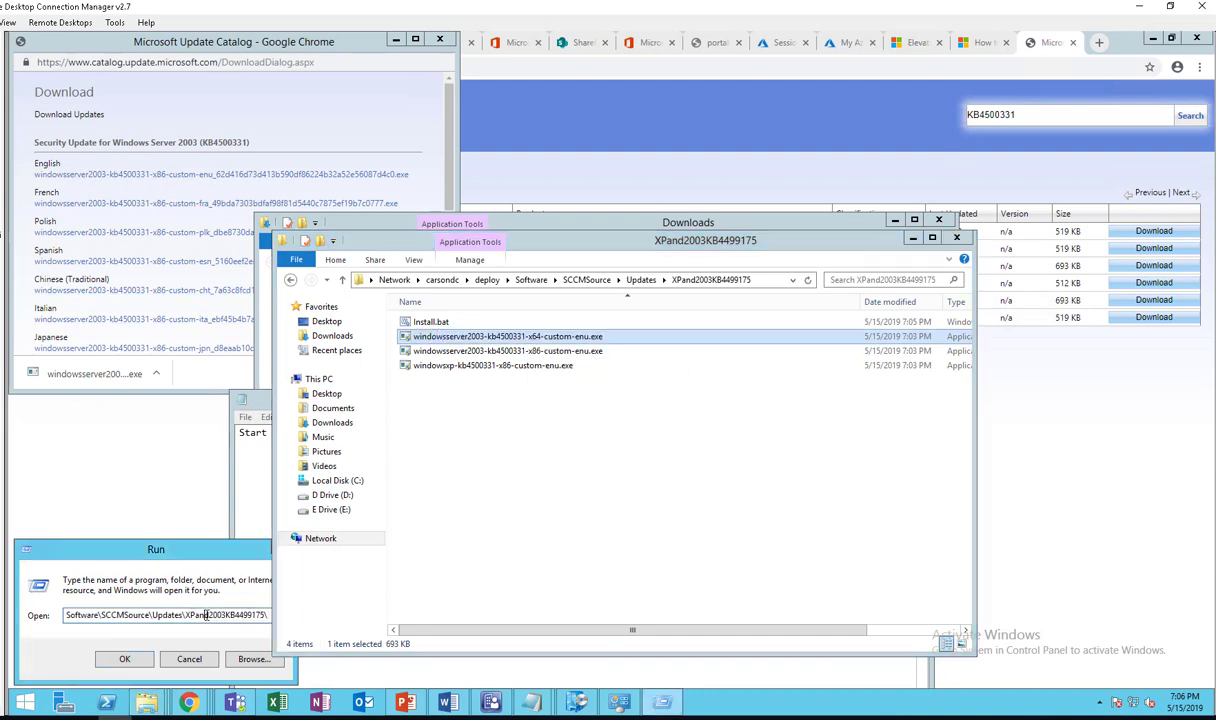
pyautogui.moveTo(221, 615); pyautogui.dragTo(329, 637)
pyautogui.press('End')
pyautogui.hotkey('ctrl', 'v')
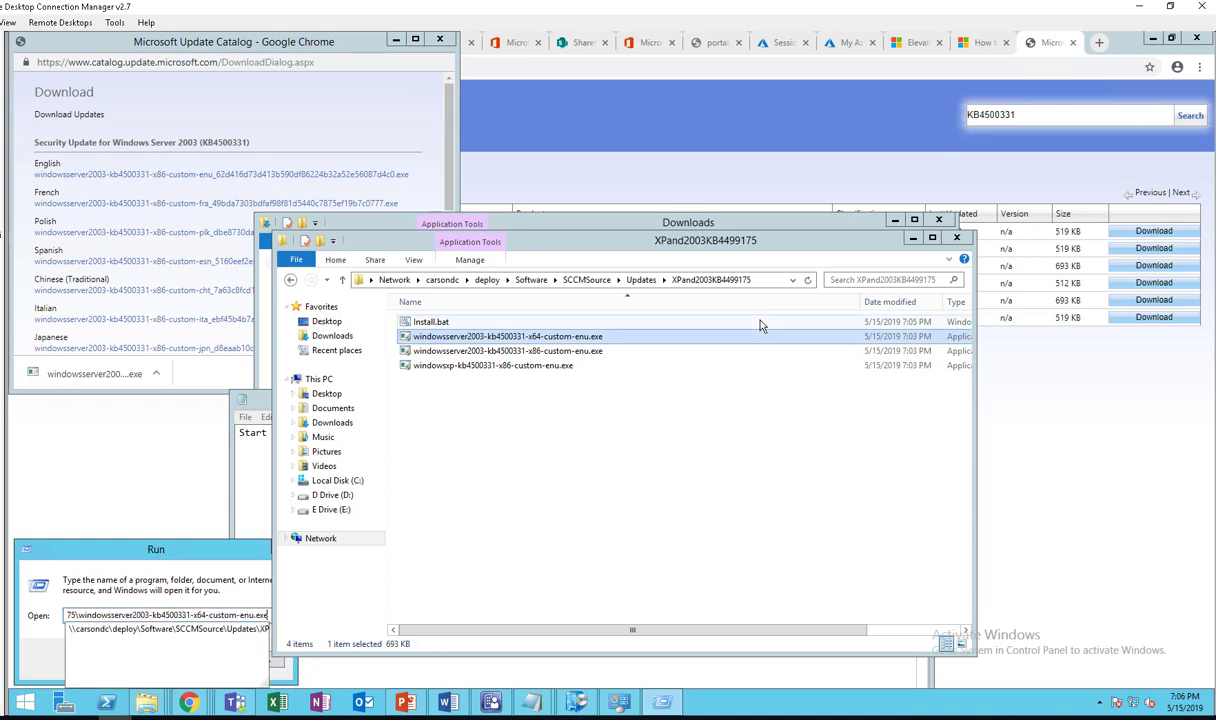
# Run the x64 installer with its help switch, review the available command-line switches, and close the help message
pyautogui.write('/')
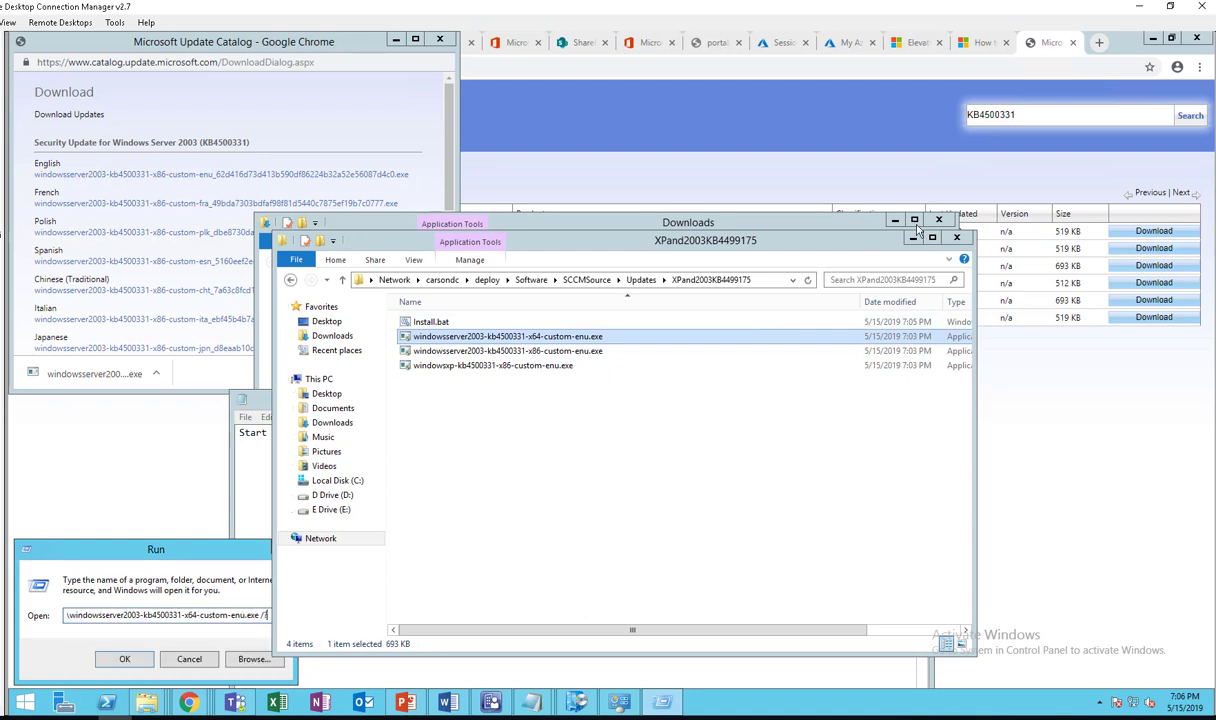
pyautogui.click(790, 335)
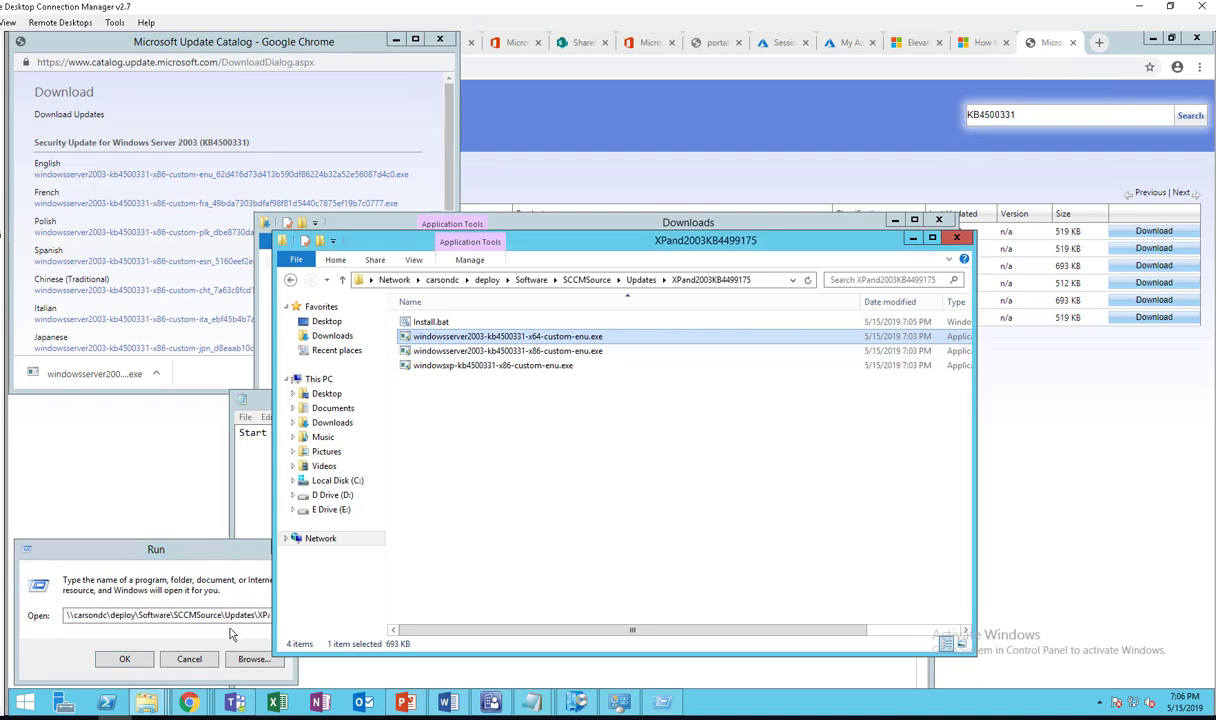
pyautogui.click(912, 238)
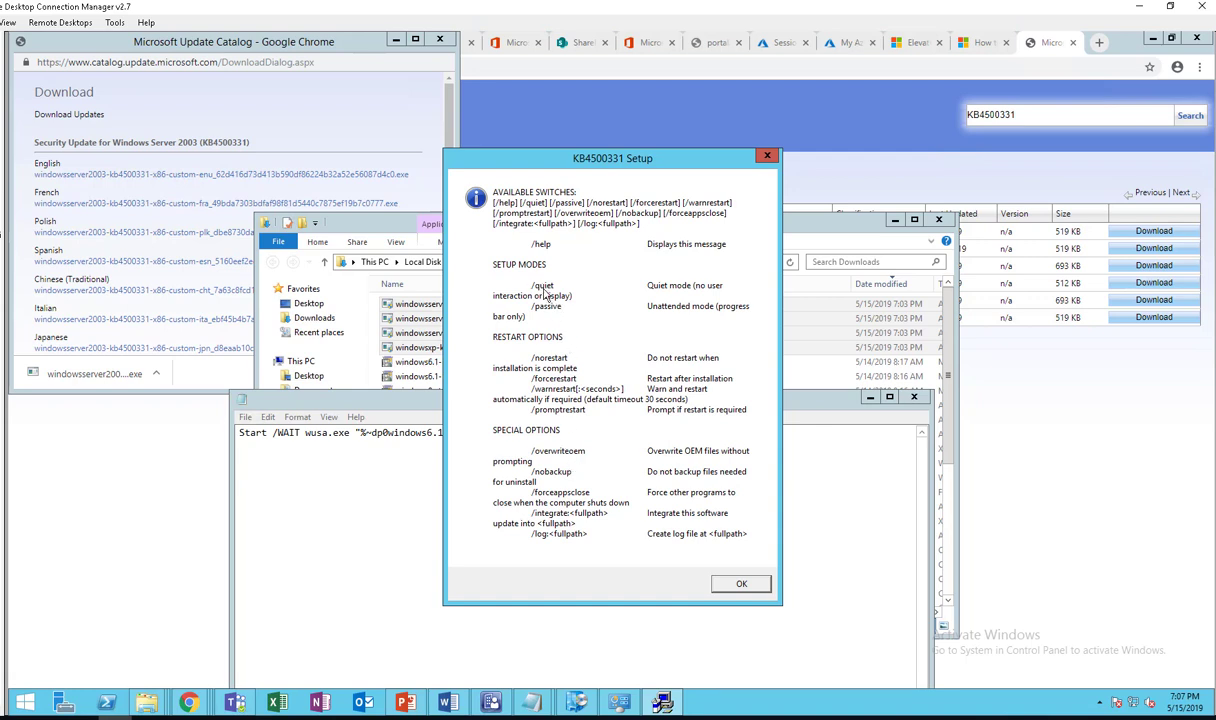
pyautogui.click(807, 445)
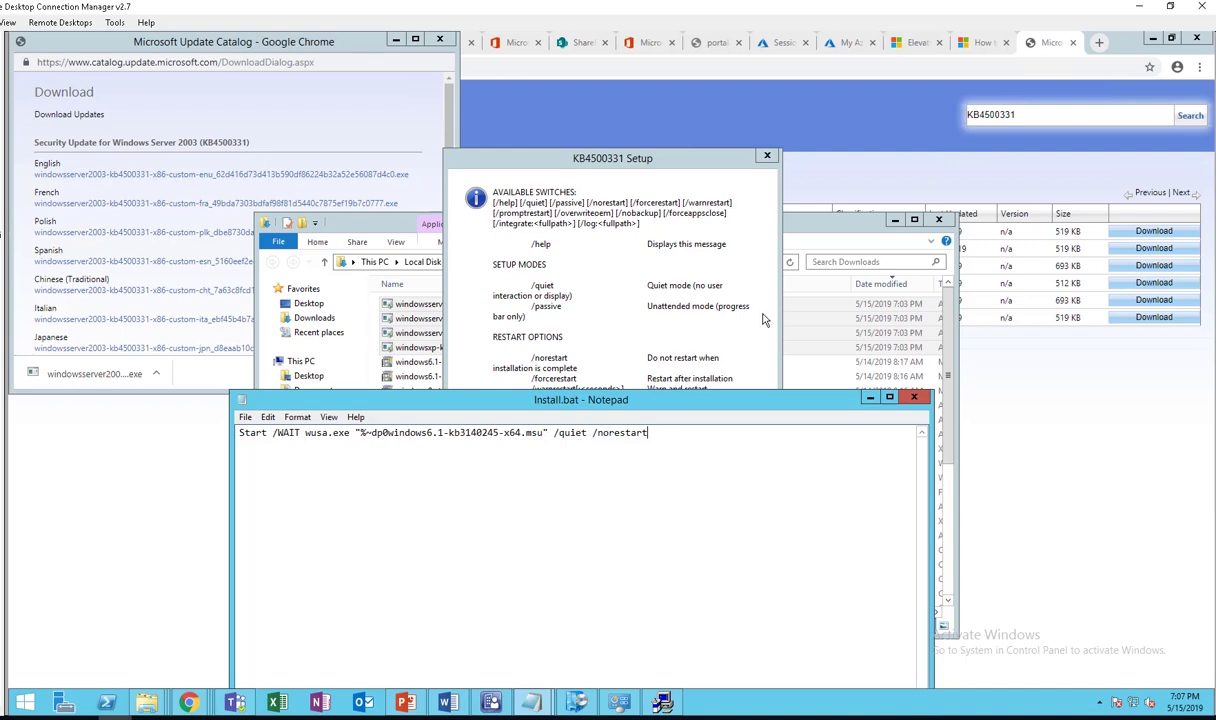
pyautogui.click(767, 155)
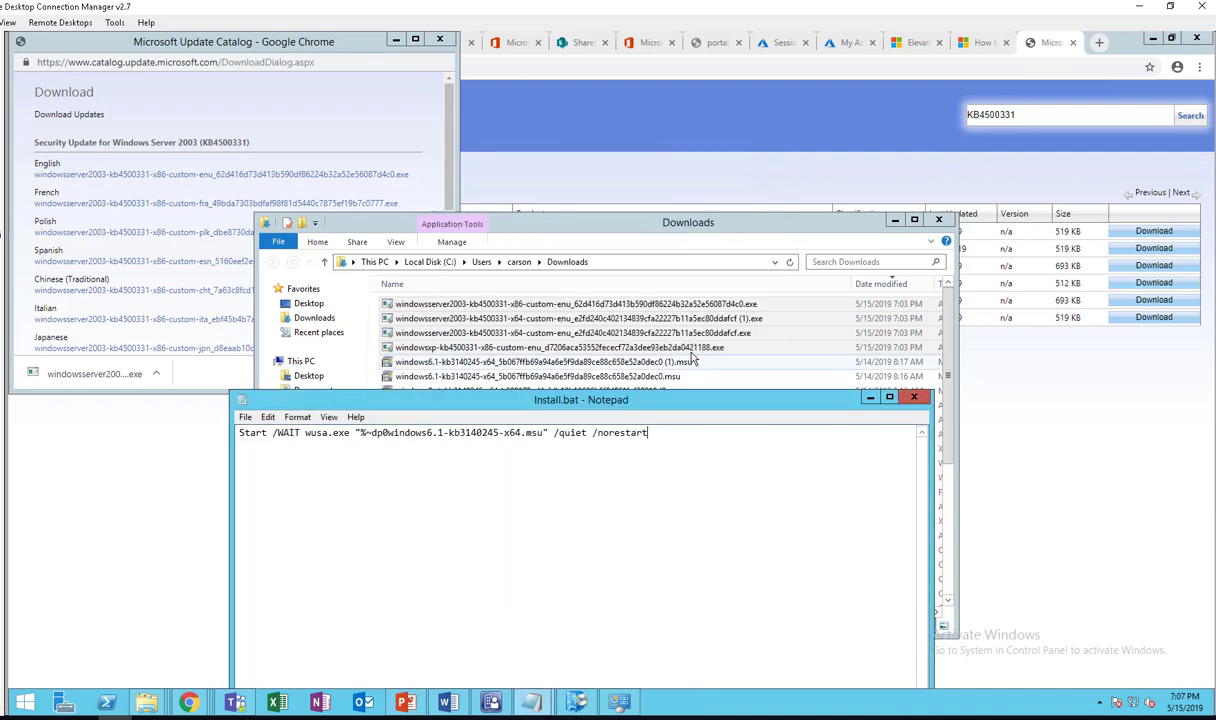
# Copy the full file name of the Server 2003 x64 installer in the XPand2003KB4499175 folder
pyautogui.moveTo(533, 400); pyautogui.dragTo(644, 163)
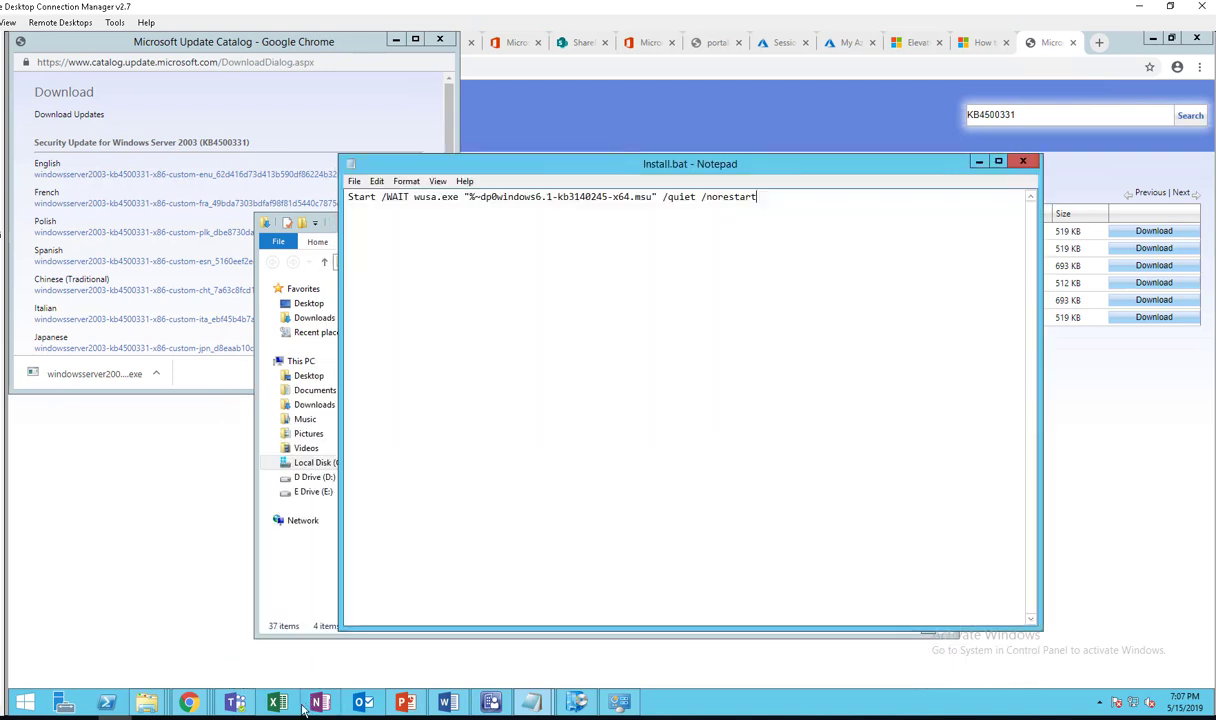
pyautogui.click(146, 702)
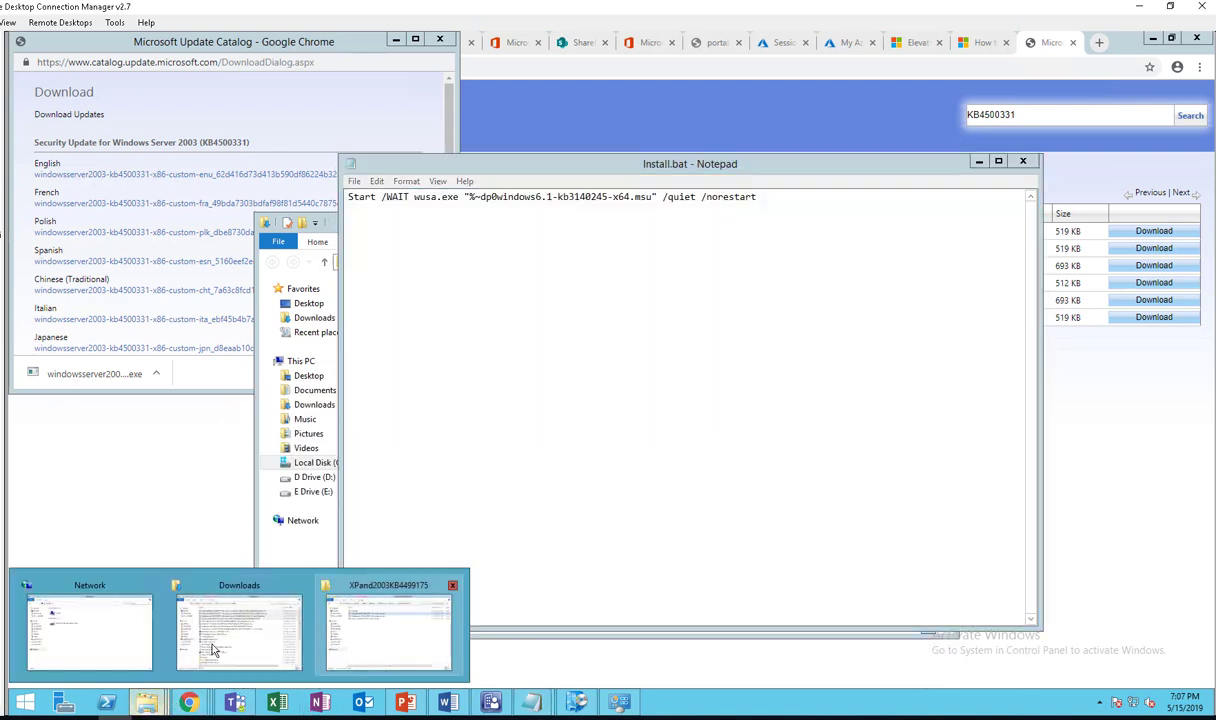
pyautogui.click(357, 618)
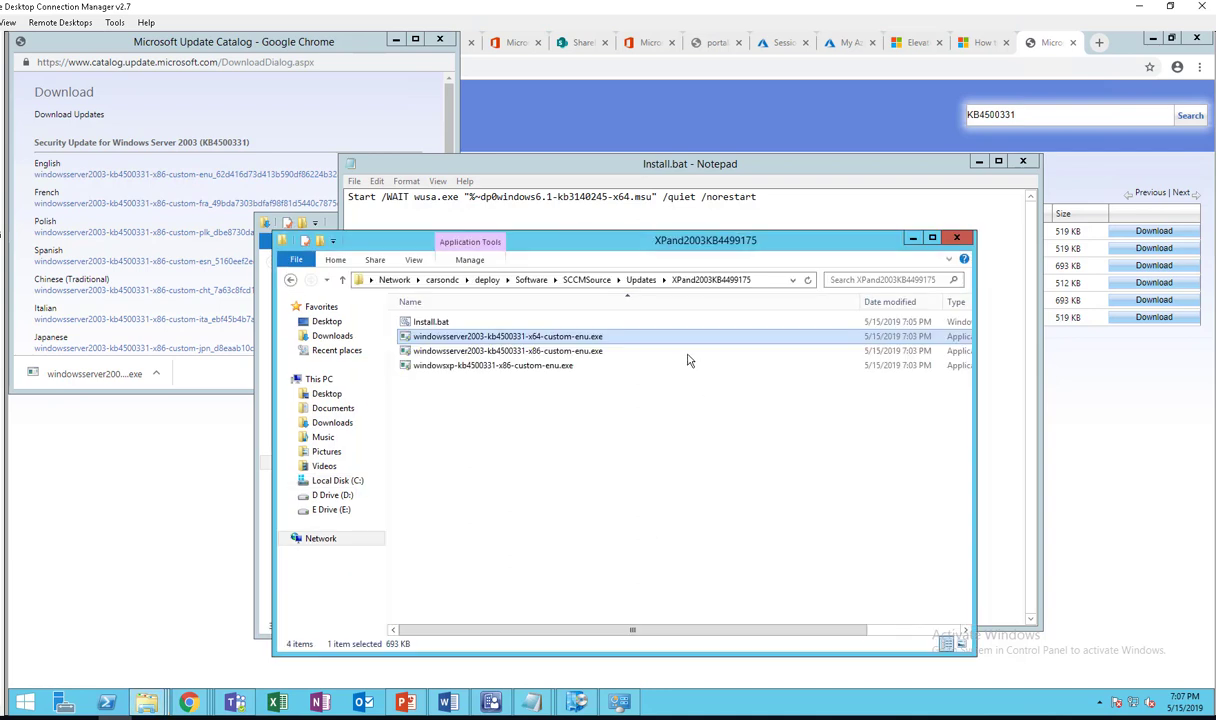
pyautogui.rightClick(600, 337)
pyautogui.click(632, 506)
pyautogui.hotkey('ctrl', 'c')
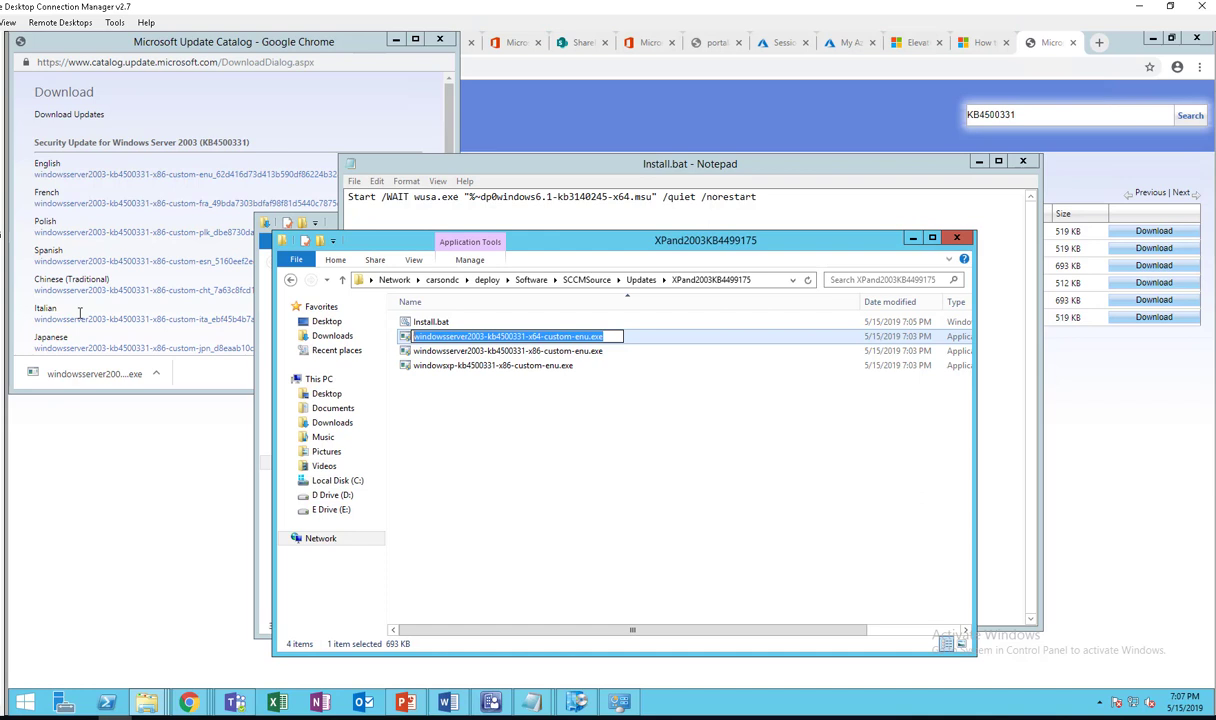
pyautogui.click(725, 280)
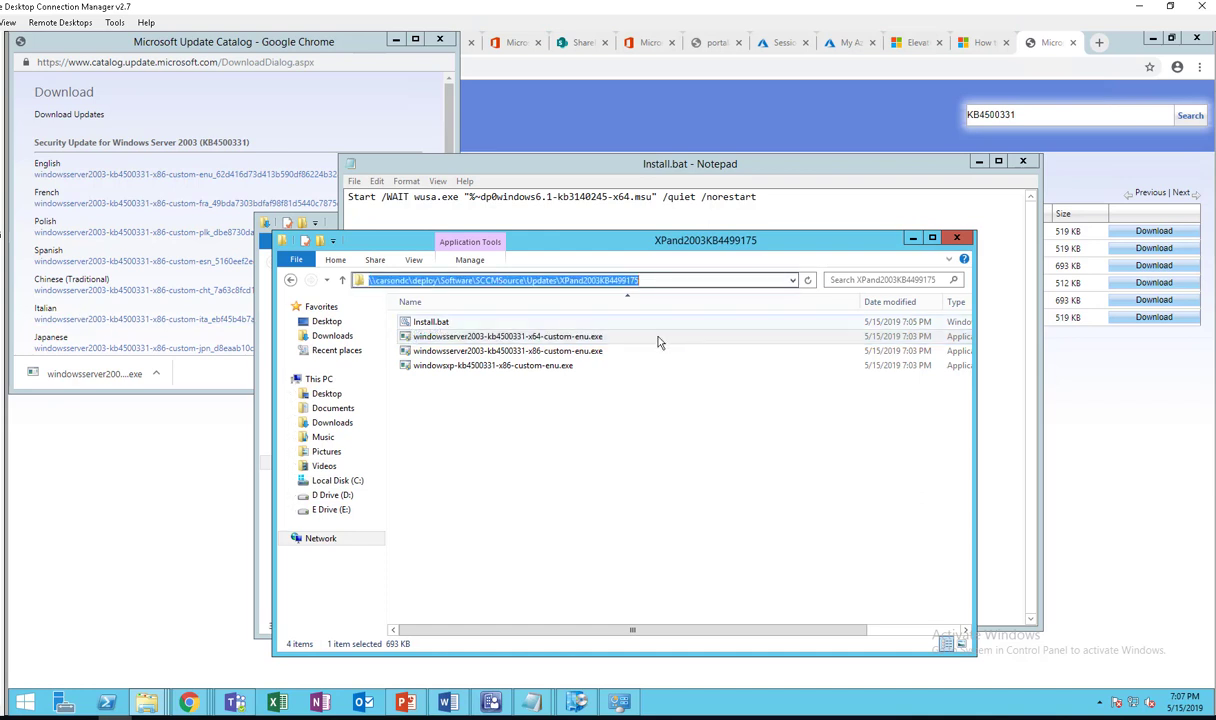
# Replace the .msu file name in Install.bat with windowsserver2003-kb4500331-x64-custom-enu.exe, keeping the %~dp0 prefix
pyautogui.click(531, 702)
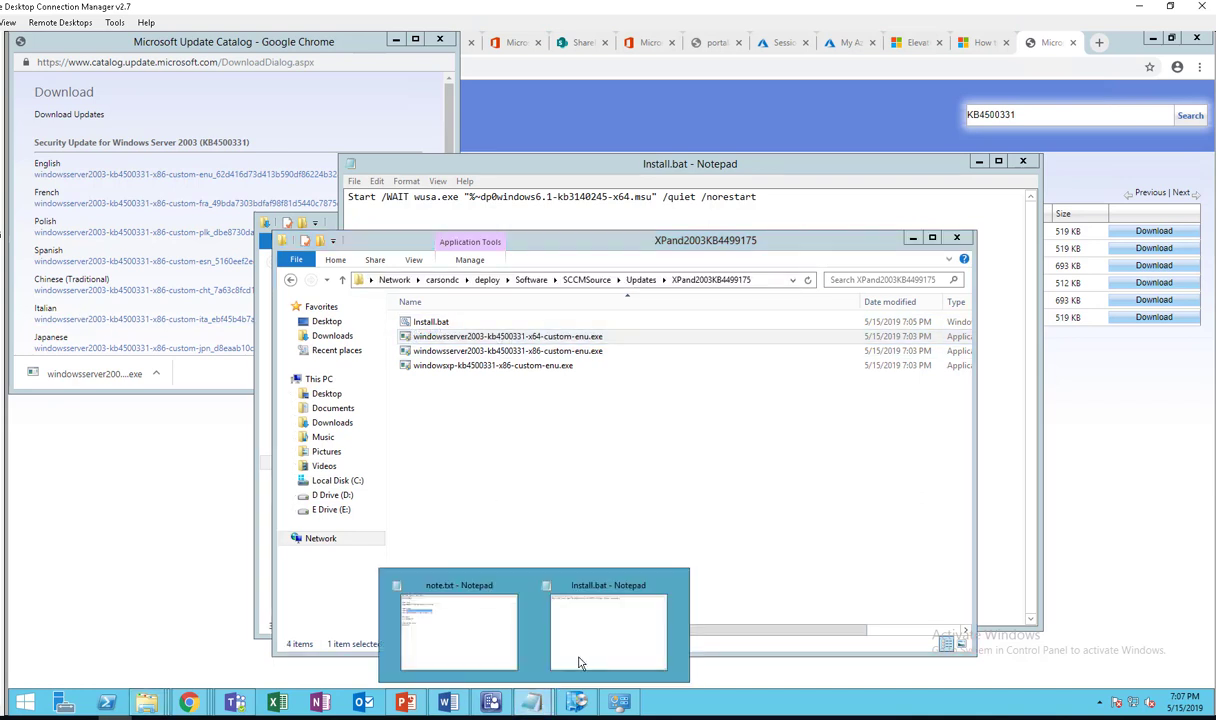
pyautogui.click(580, 660)
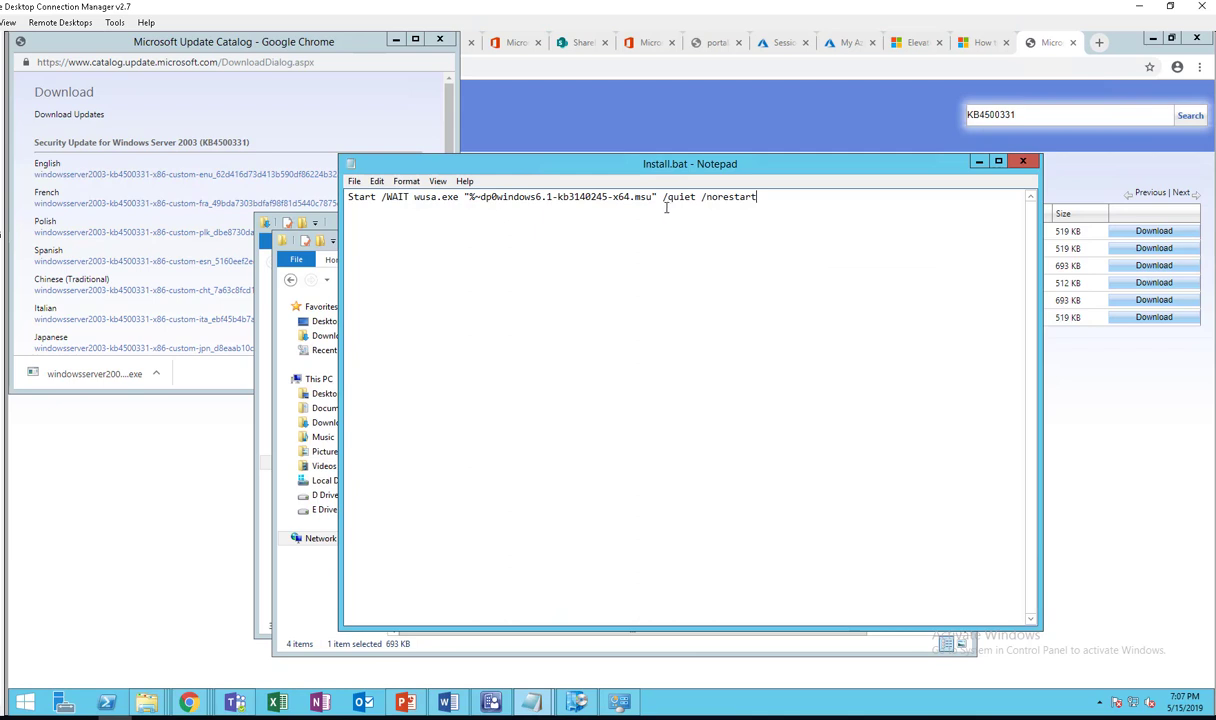
pyautogui.moveTo(650, 197); pyautogui.dragTo(494, 200)
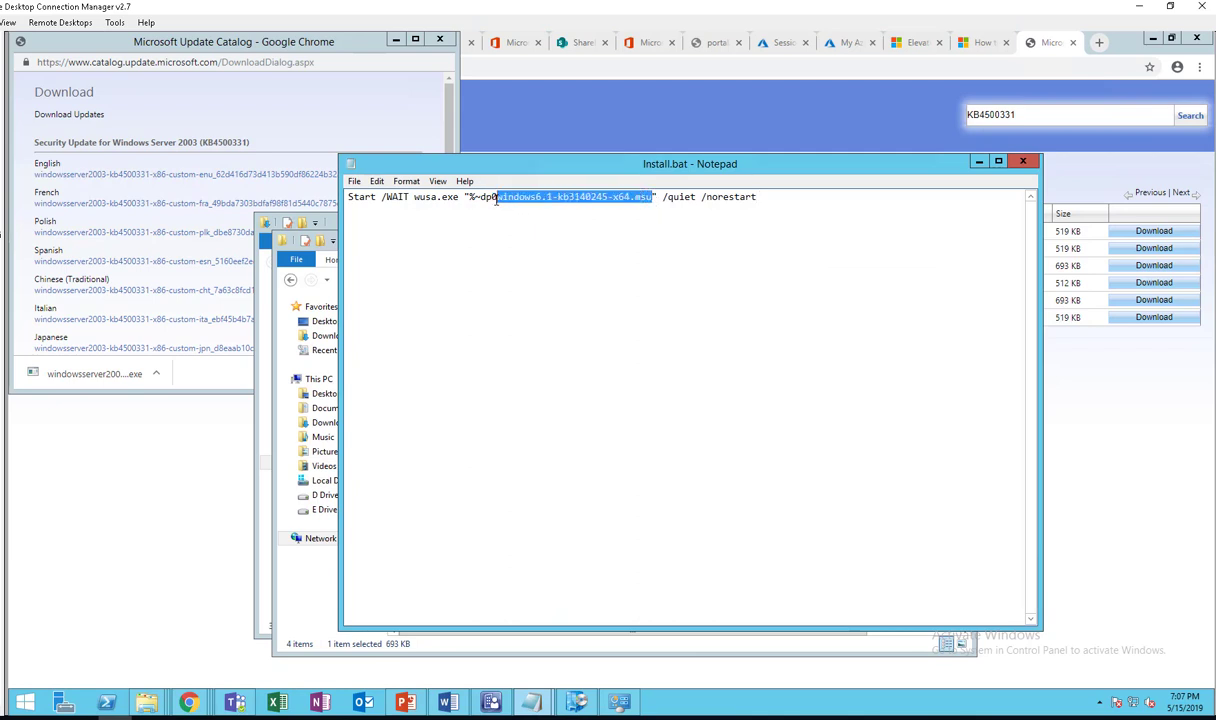
pyautogui.hotkey('ctrl', 'v')
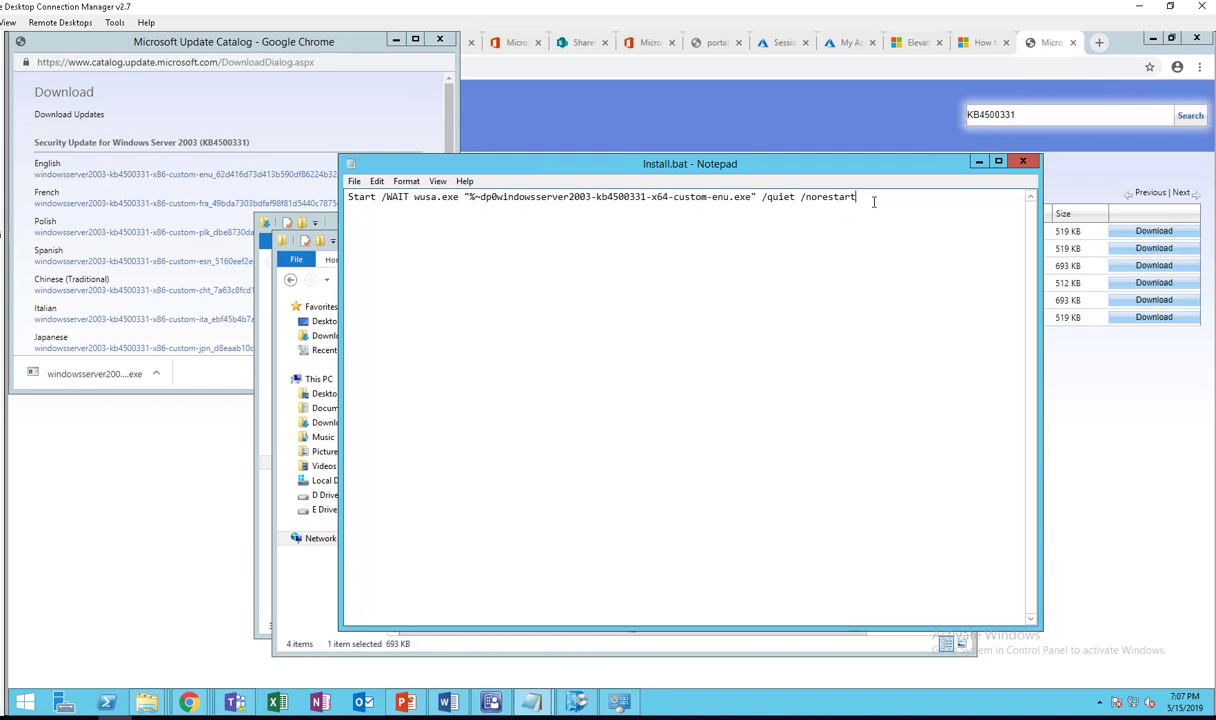
# Duplicate the wusa.exe command line in Install.bat twice, giving three identical install lines
pyautogui.moveTo(873, 201); pyautogui.dragTo(53, 125)
pyautogui.hotkey('ctrl', 'c')
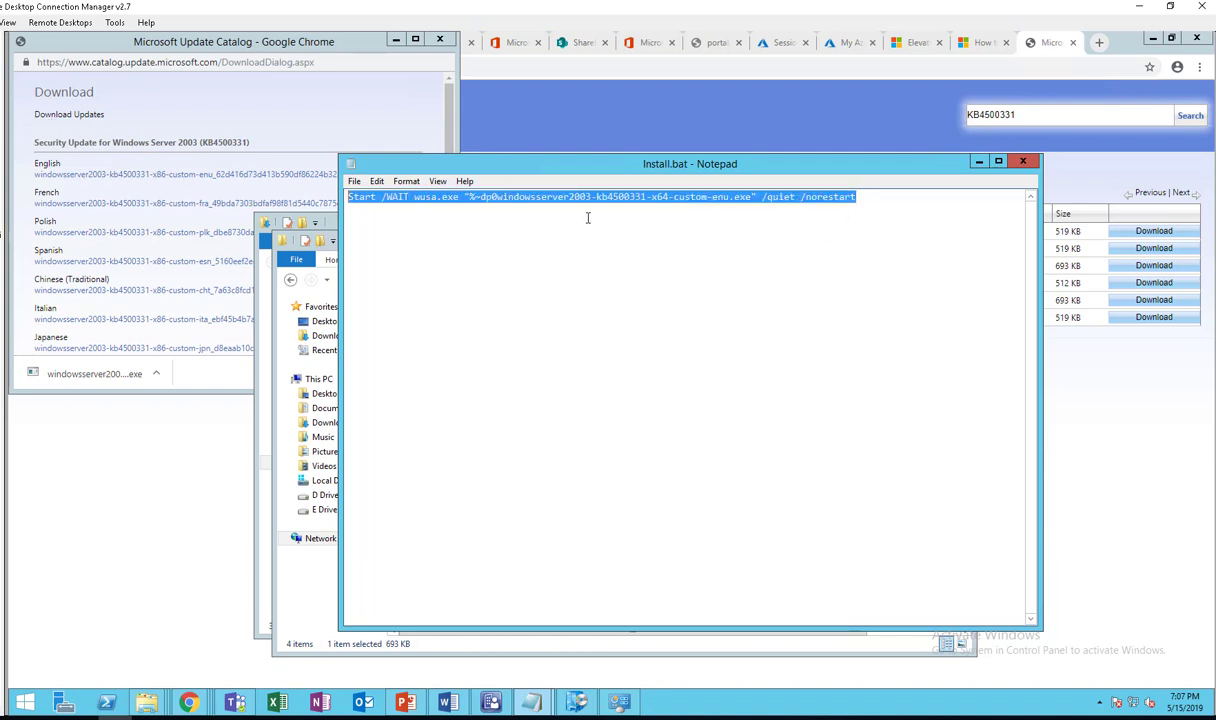
pyautogui.click(862, 199)
pyautogui.hotkey('ctrl', 'v')
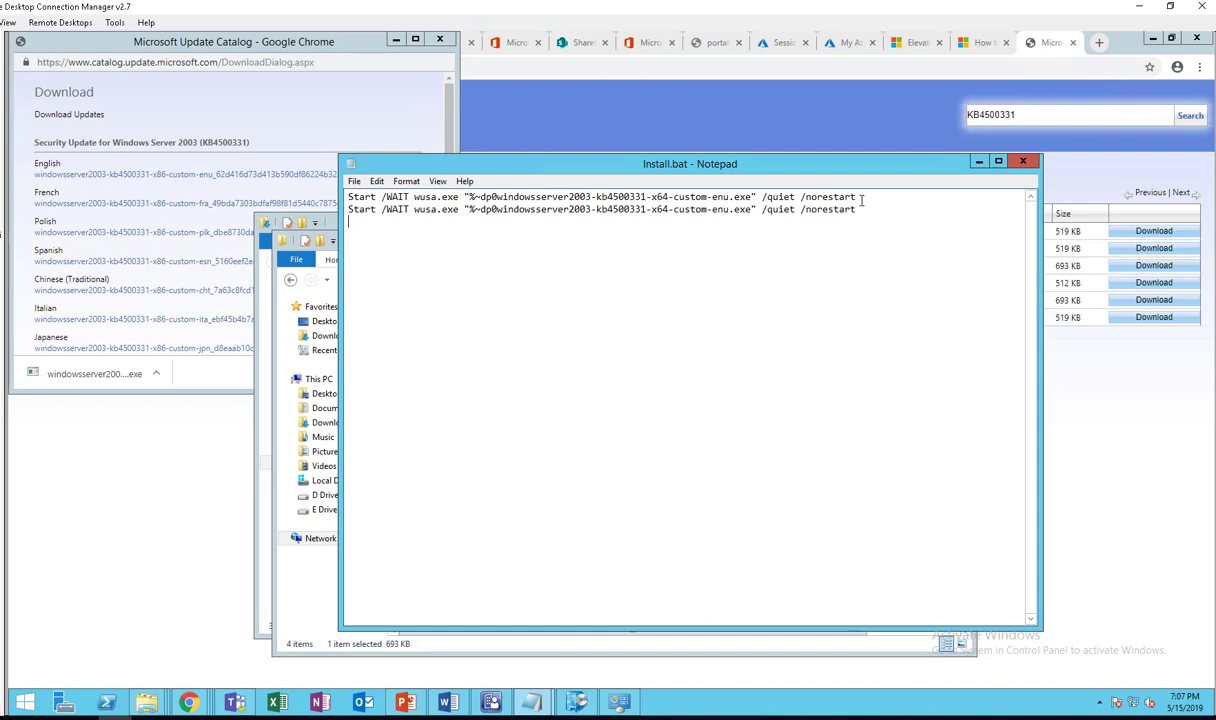
pyautogui.press('Return')
pyautogui.hotkey('ctrl', 'v')
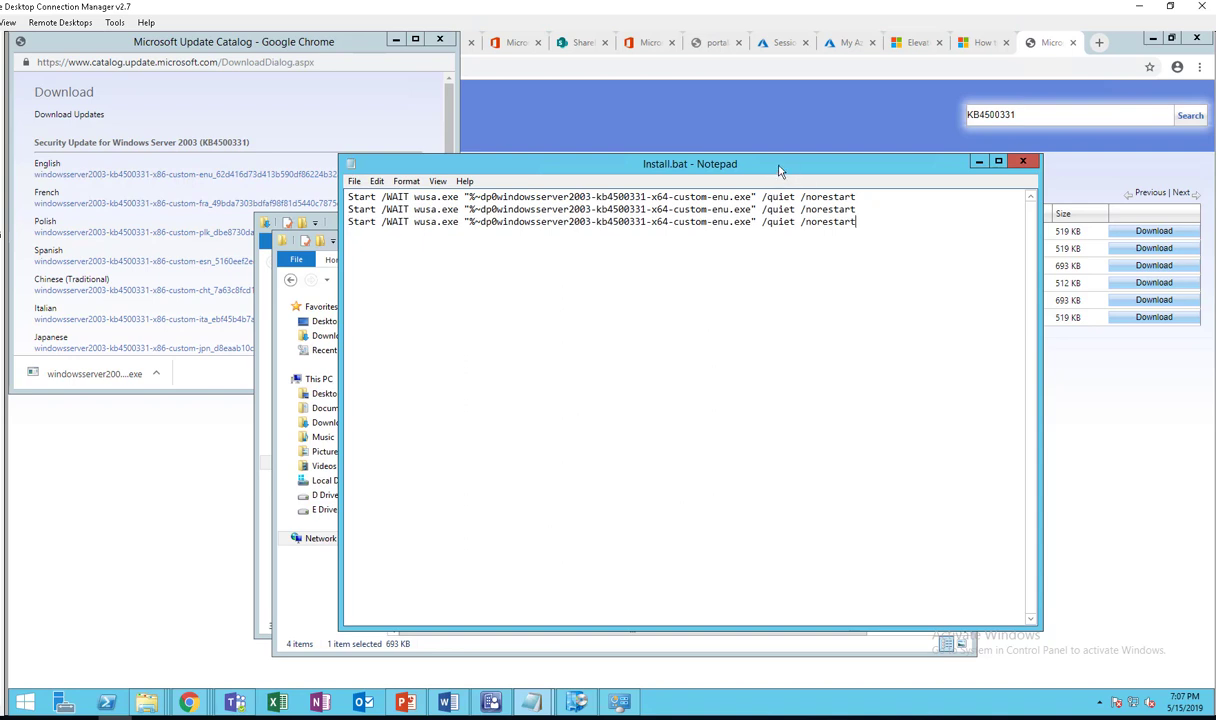
# Replace the installer name in the second line of Install.bat with windowsserver2003-kb4500331-x86-custom-enu.exe, copied from the XPand2003KB4499175 folder
pyautogui.moveTo(745, 164); pyautogui.dragTo(940, 113)
pyautogui.click(497, 454)
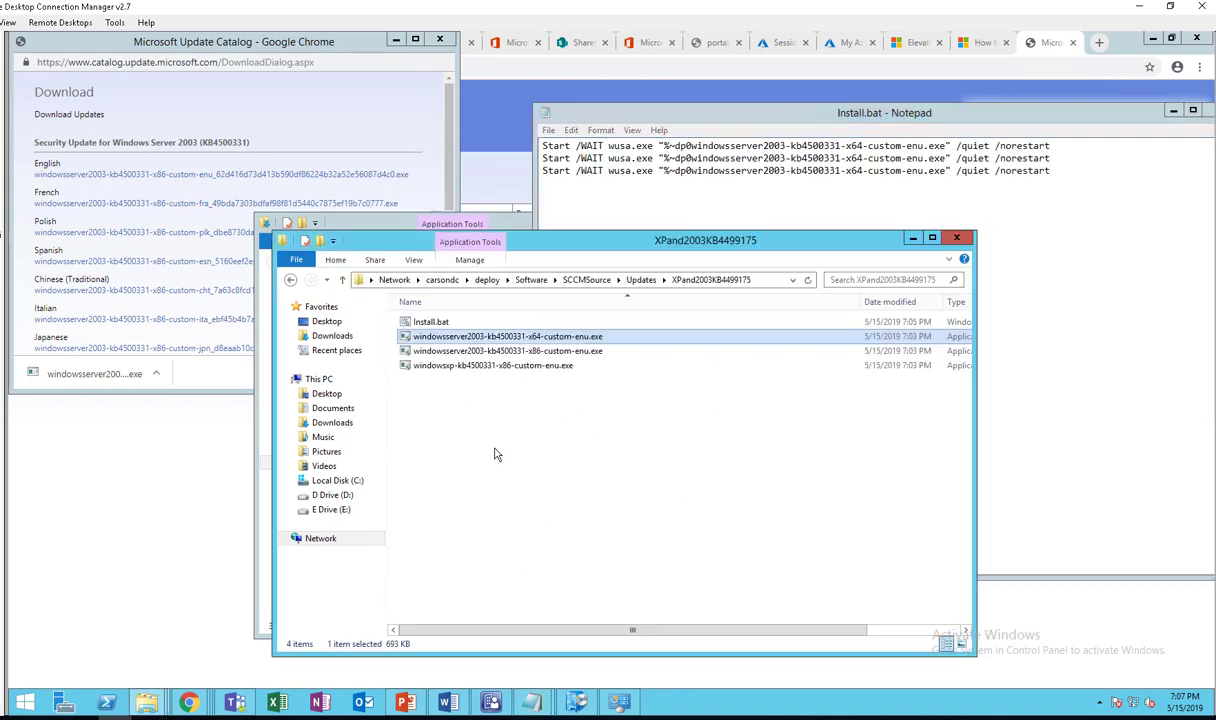
pyautogui.rightClick(561, 356)
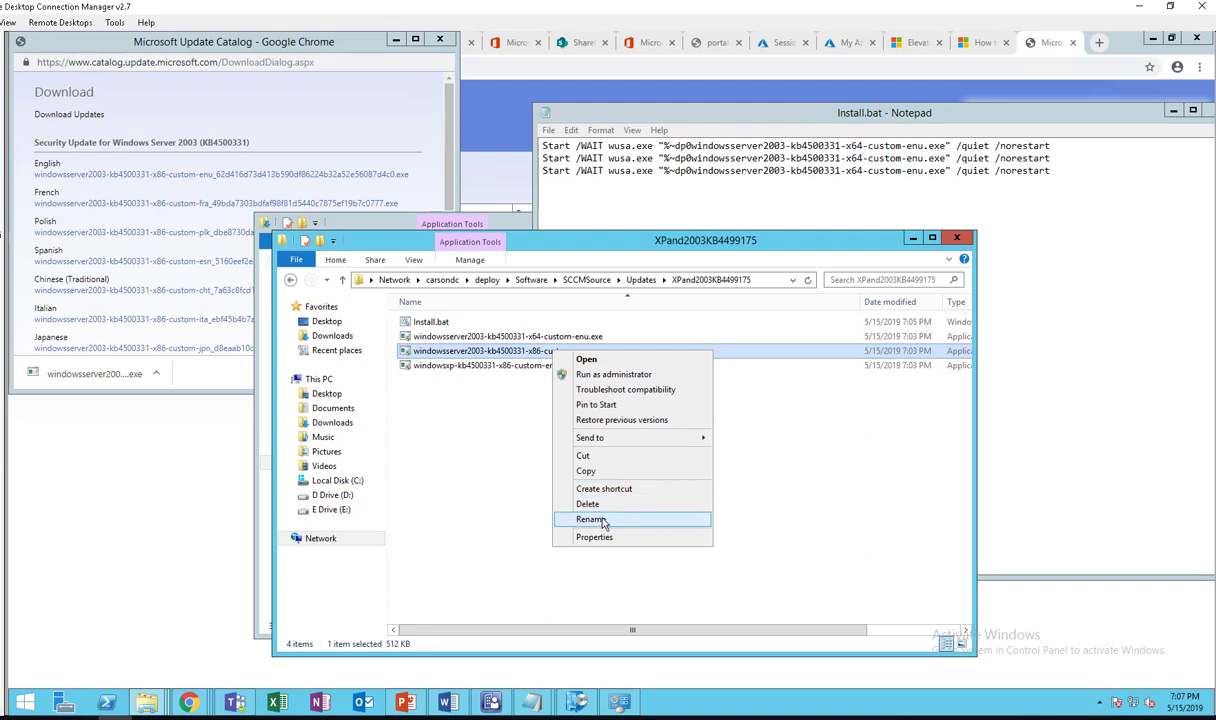
pyautogui.click(596, 519)
pyautogui.hotkey('ctrl', 'a')
pyautogui.hotkey('ctrl', 'c')
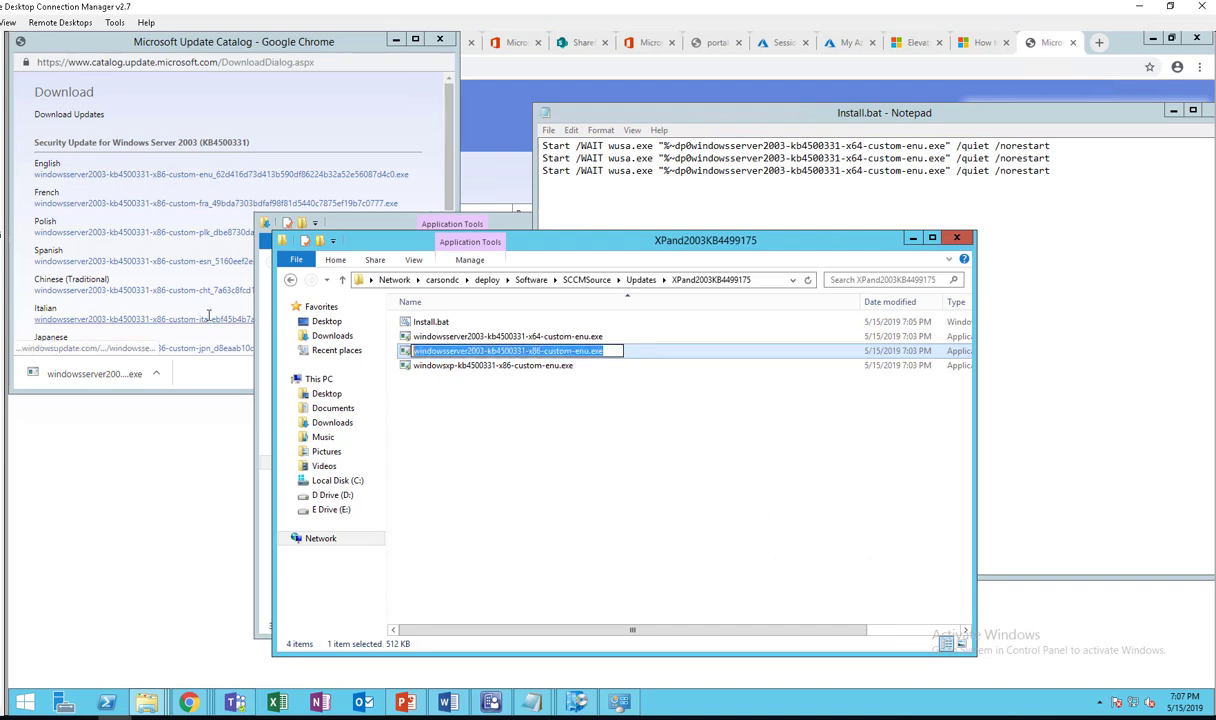
pyautogui.moveTo(947, 160); pyautogui.dragTo(697, 160)
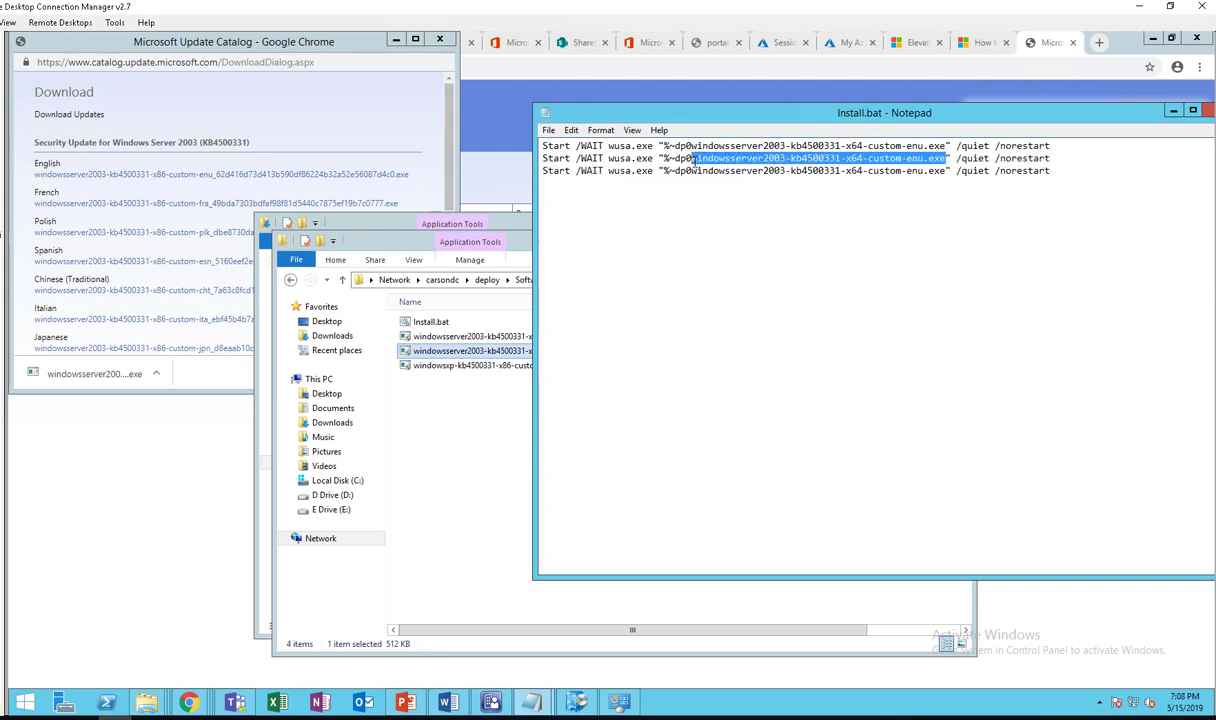
pyautogui.hotkey('ctrl', 'v')
# Replace the installer name in the third line of Install.bat with windowsxp-kb4500331-x86-custom-enu.exe, copied from the patch folder
pyautogui.click(468, 410)
pyautogui.click(490, 367)
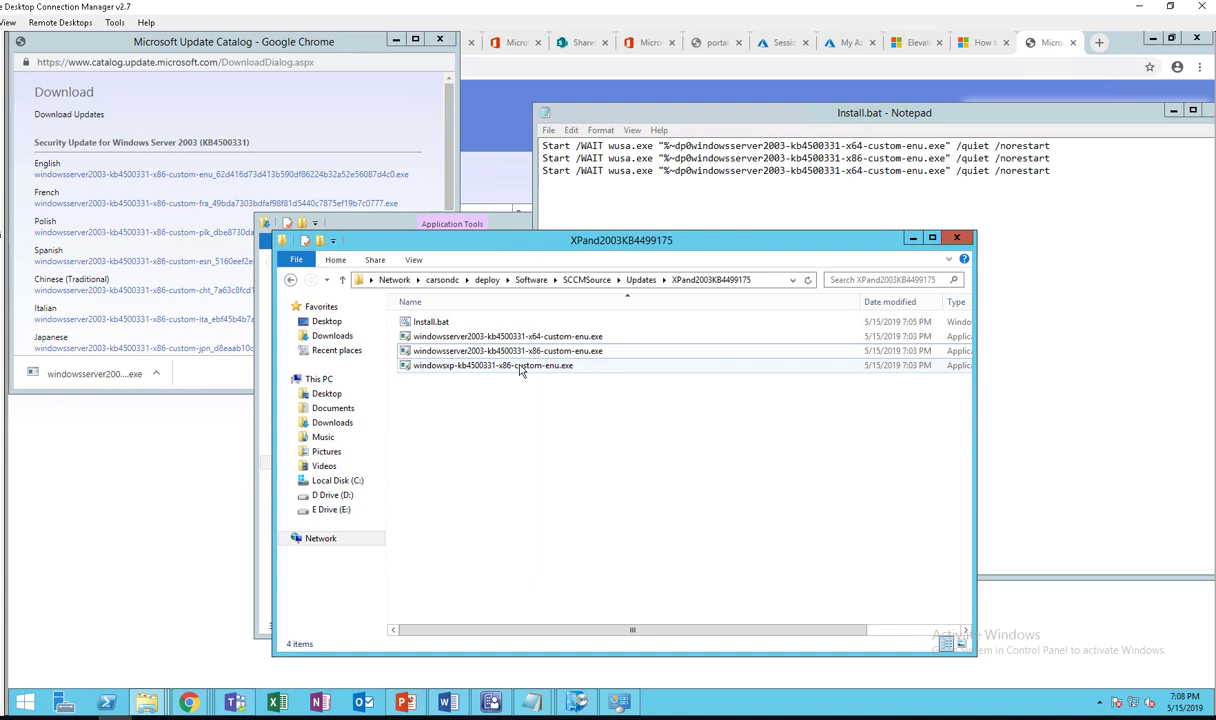
pyautogui.rightClick(520, 368)
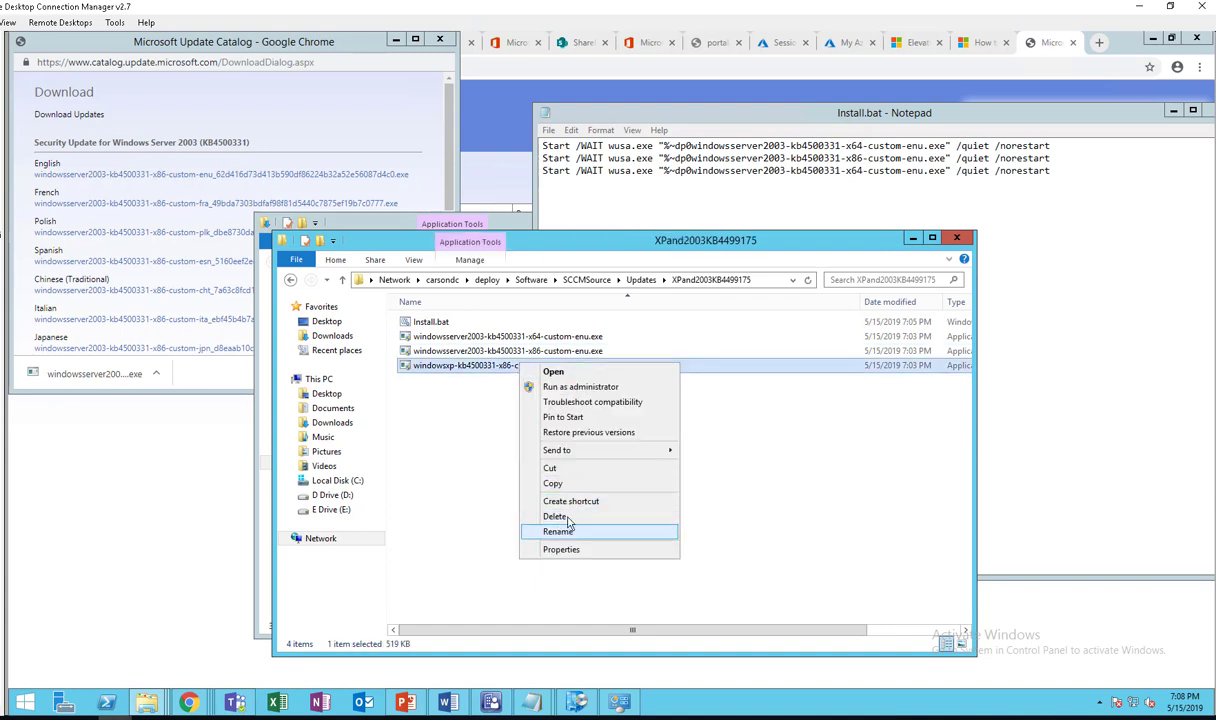
pyautogui.click(540, 505)
pyautogui.hotkey('ctrl', 'a')
pyautogui.hotkey('ctrl', 'c')
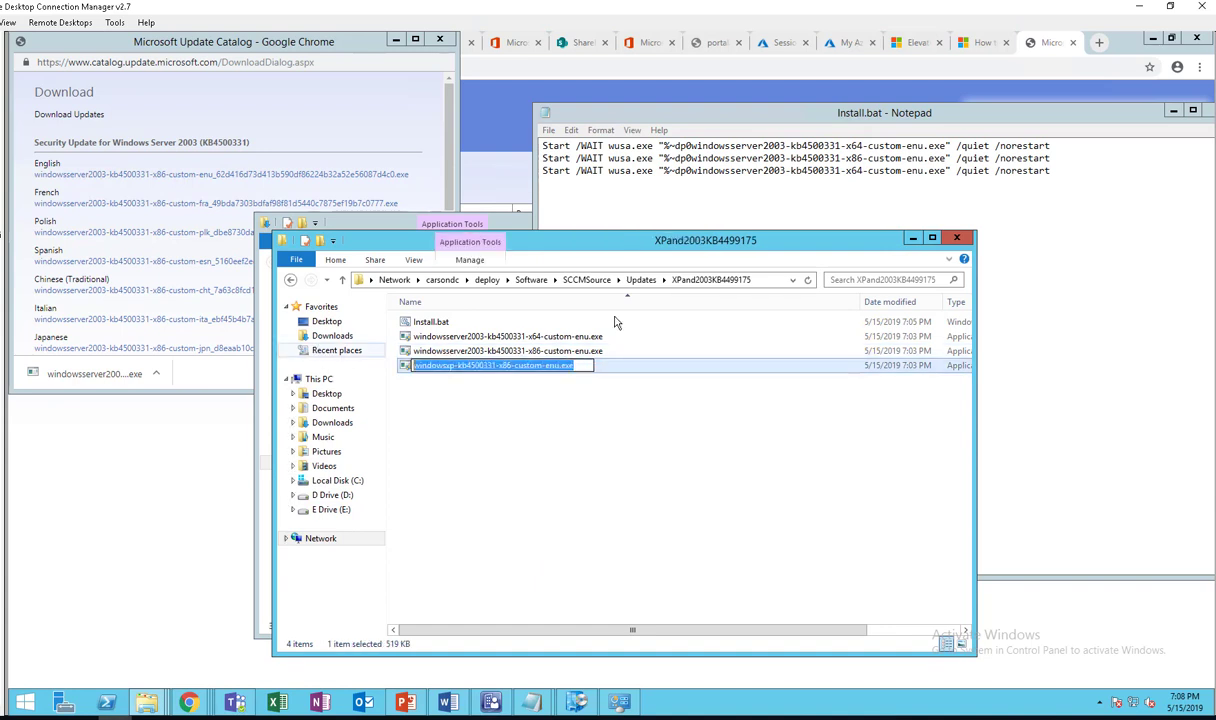
pyautogui.click(896, 196)
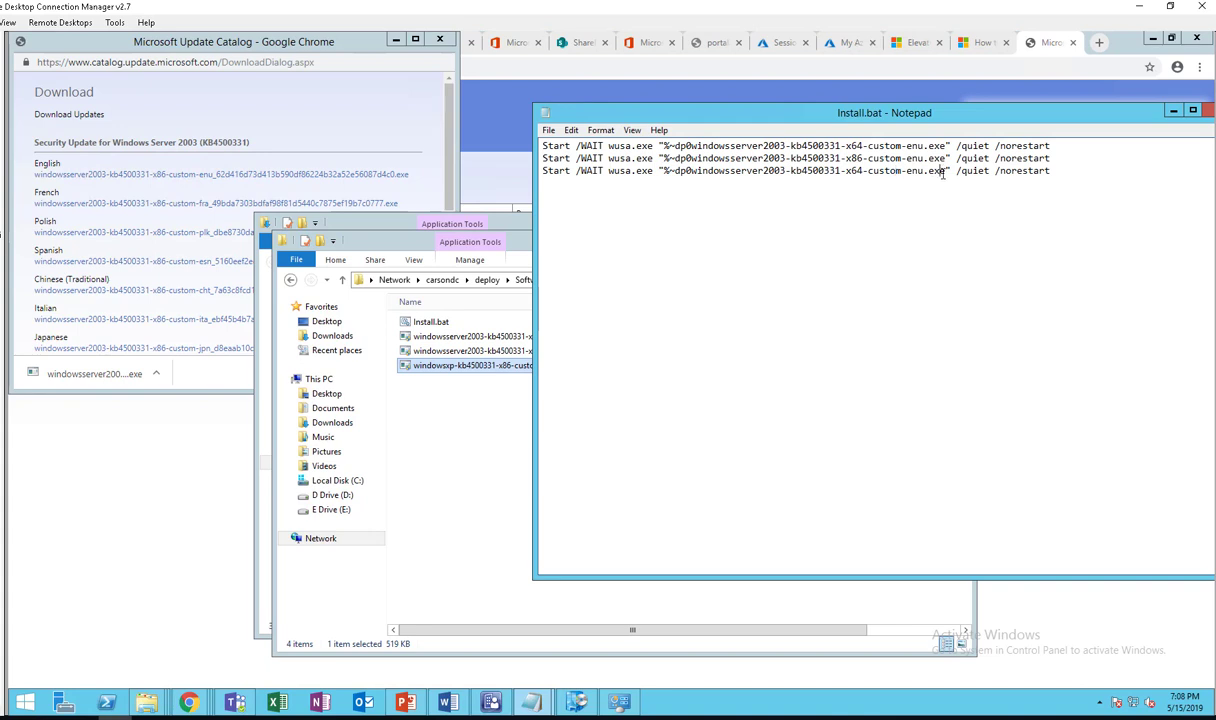
pyautogui.moveTo(945, 171); pyautogui.dragTo(698, 174)
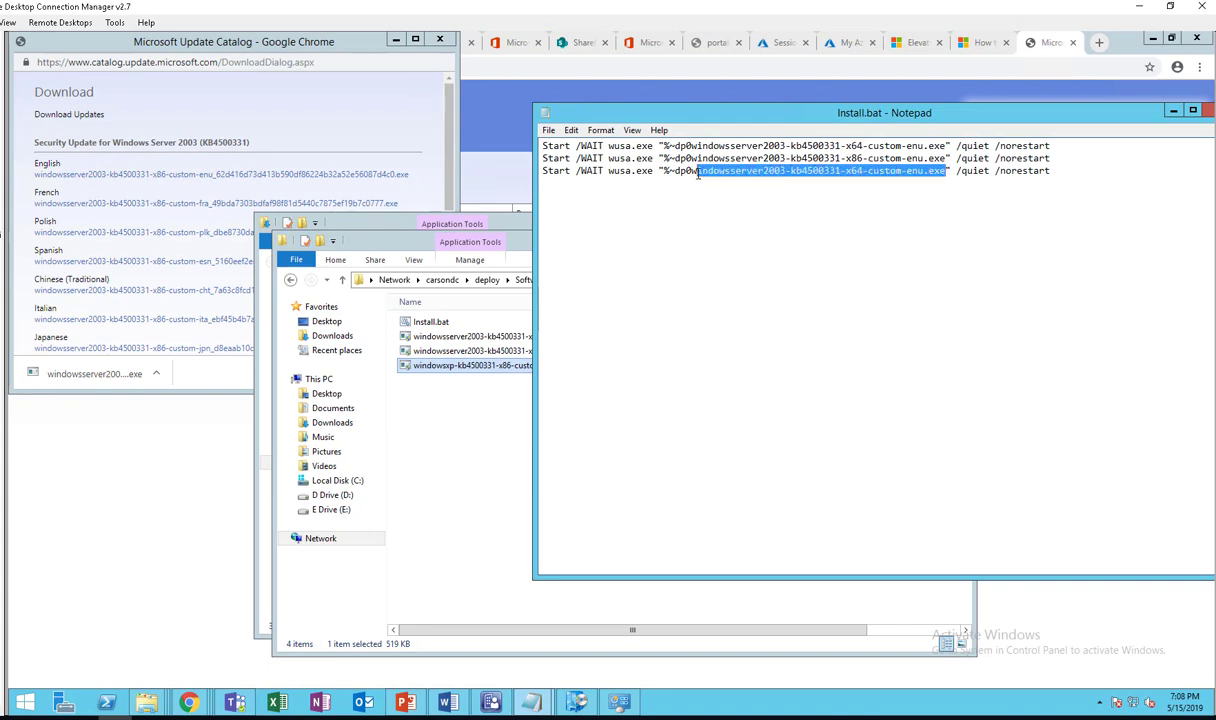
pyautogui.hotkey('ctrl', 'v')
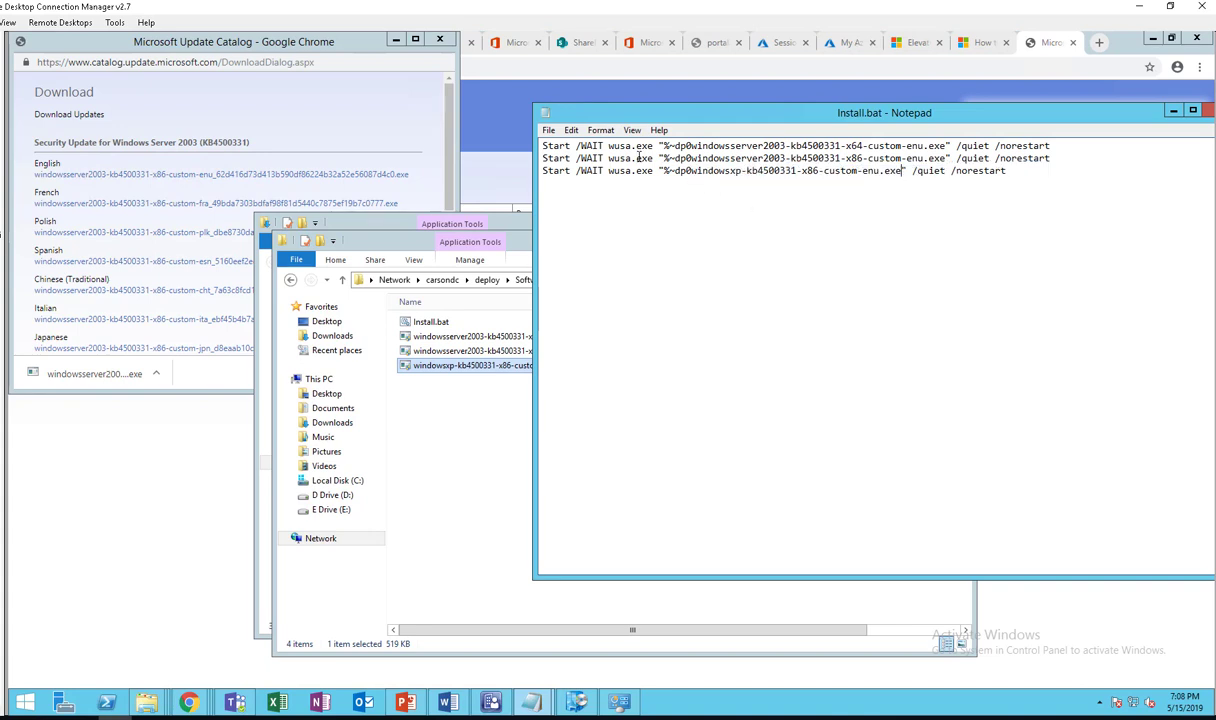
# Save Install.bat and minimize its window
pyautogui.click(549, 131)
pyautogui.click(584, 177)
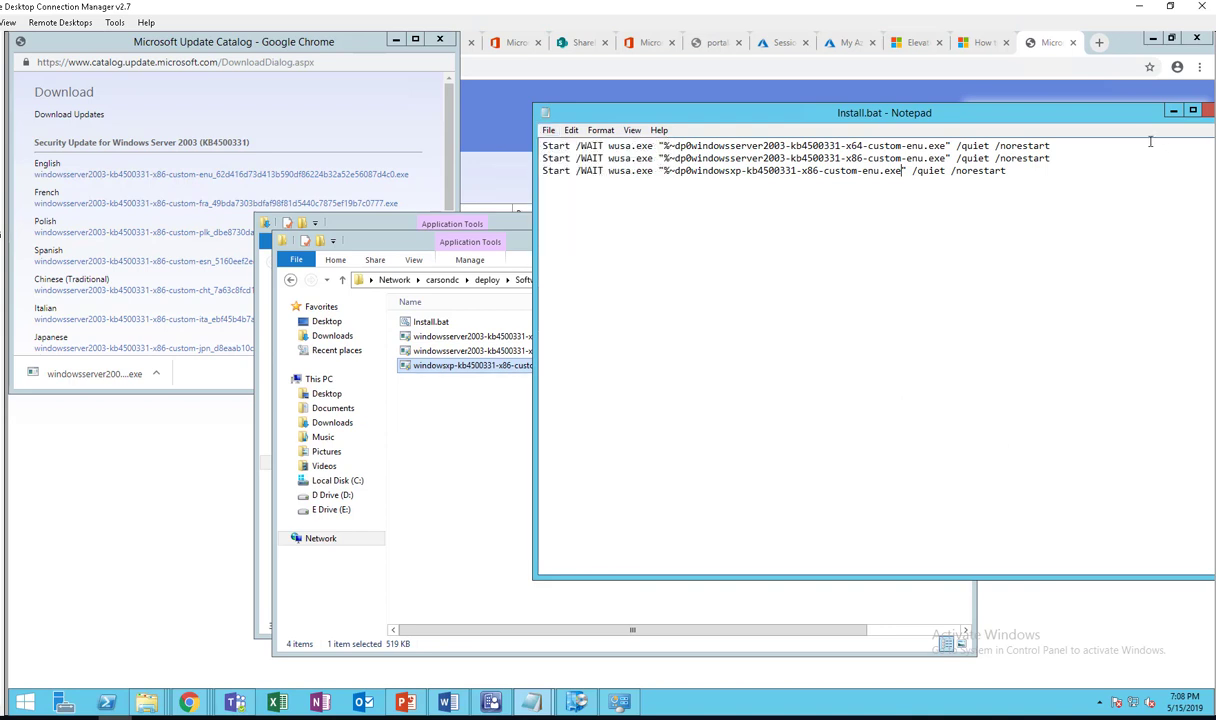
pyautogui.click(1173, 111)
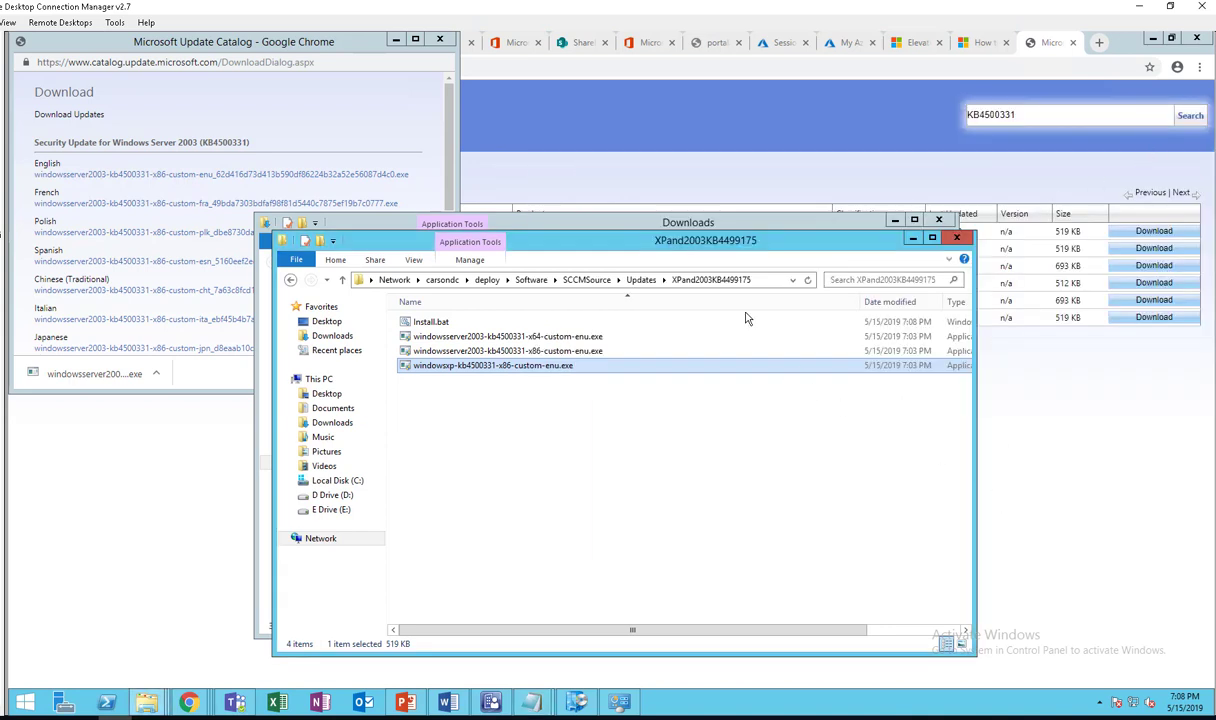
# Copy the full network path of the XPand2003KB4499175 folder and switch to the Configuration Manager console
pyautogui.moveTo(705, 258); pyautogui.dragTo(703, 272)
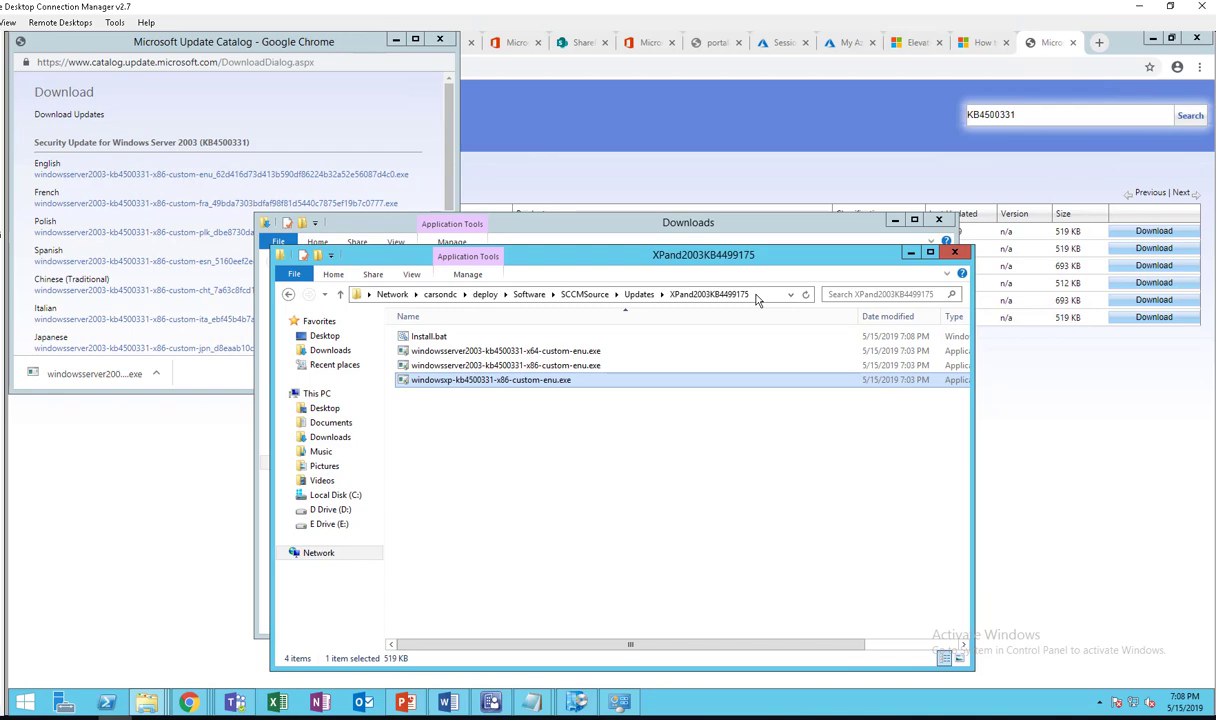
pyautogui.click(757, 294)
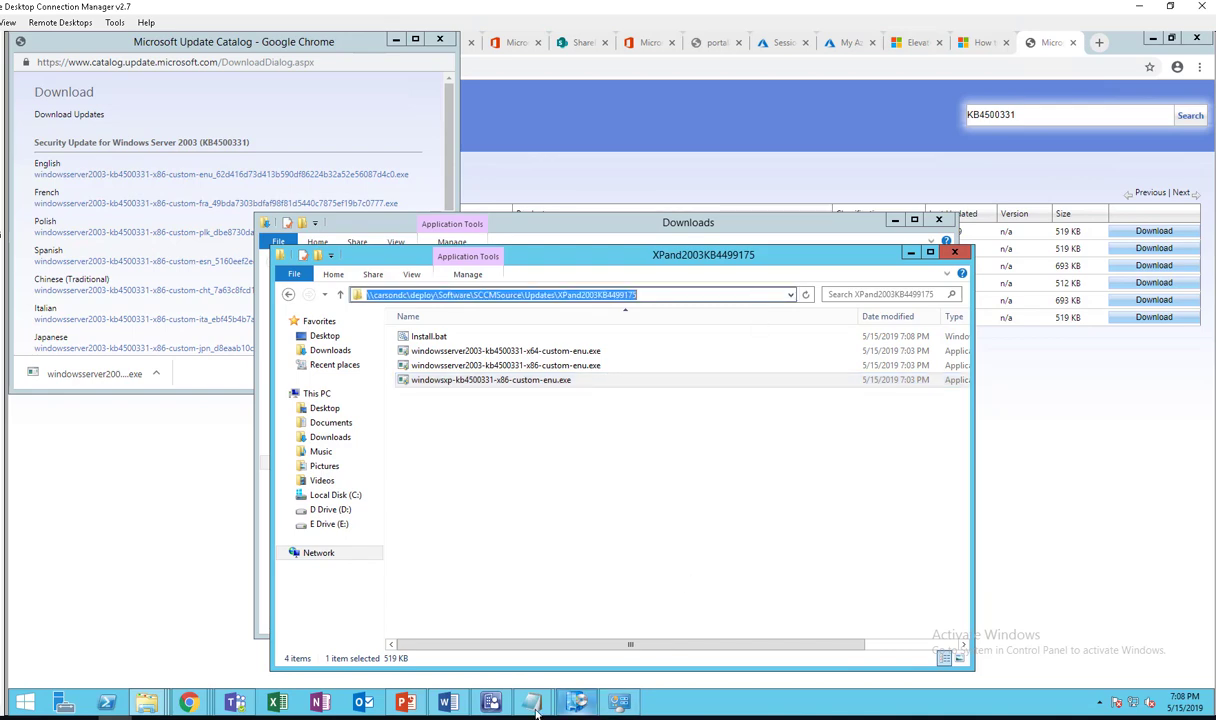
pyautogui.click(485, 700)
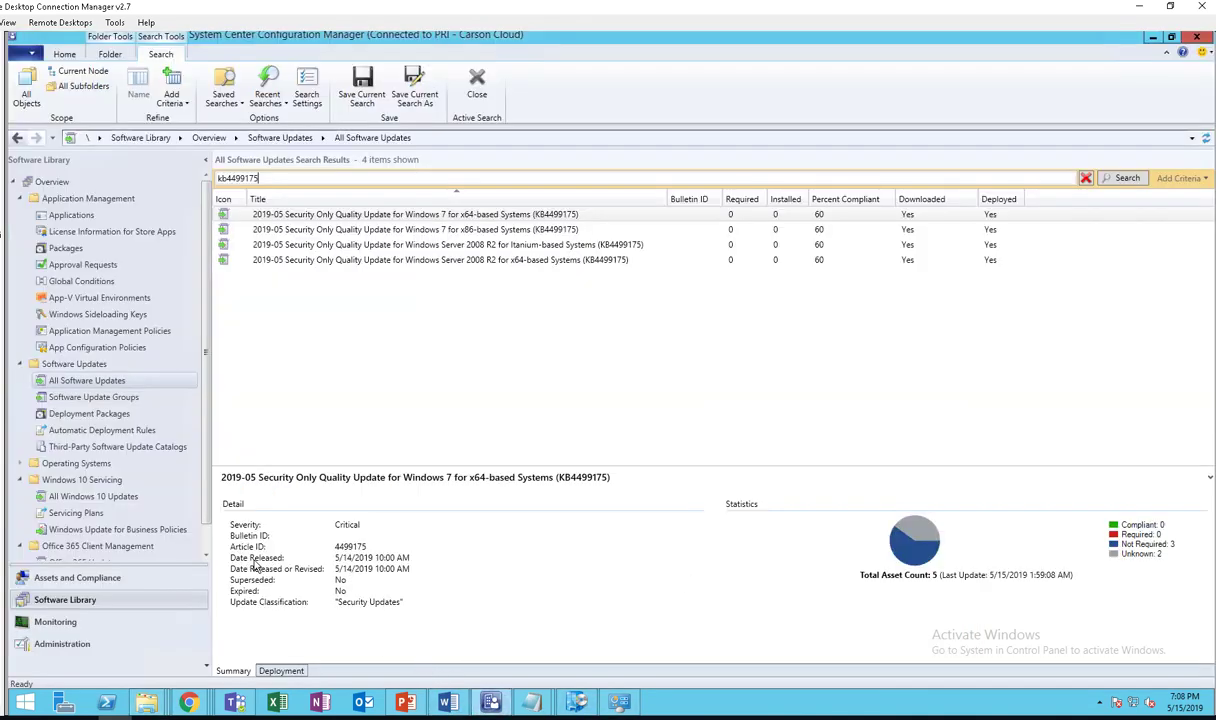
# Start creating a new package under Packages in the Software Library
pyautogui.click(77, 578)
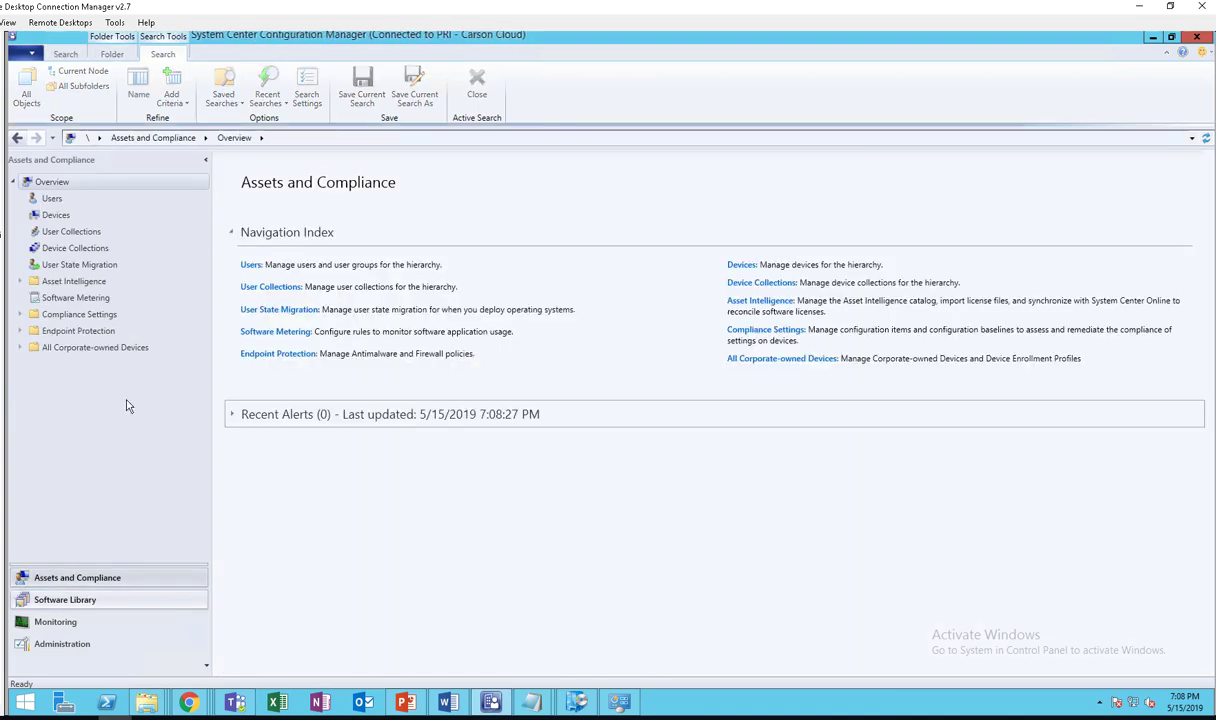
pyautogui.click(90, 598)
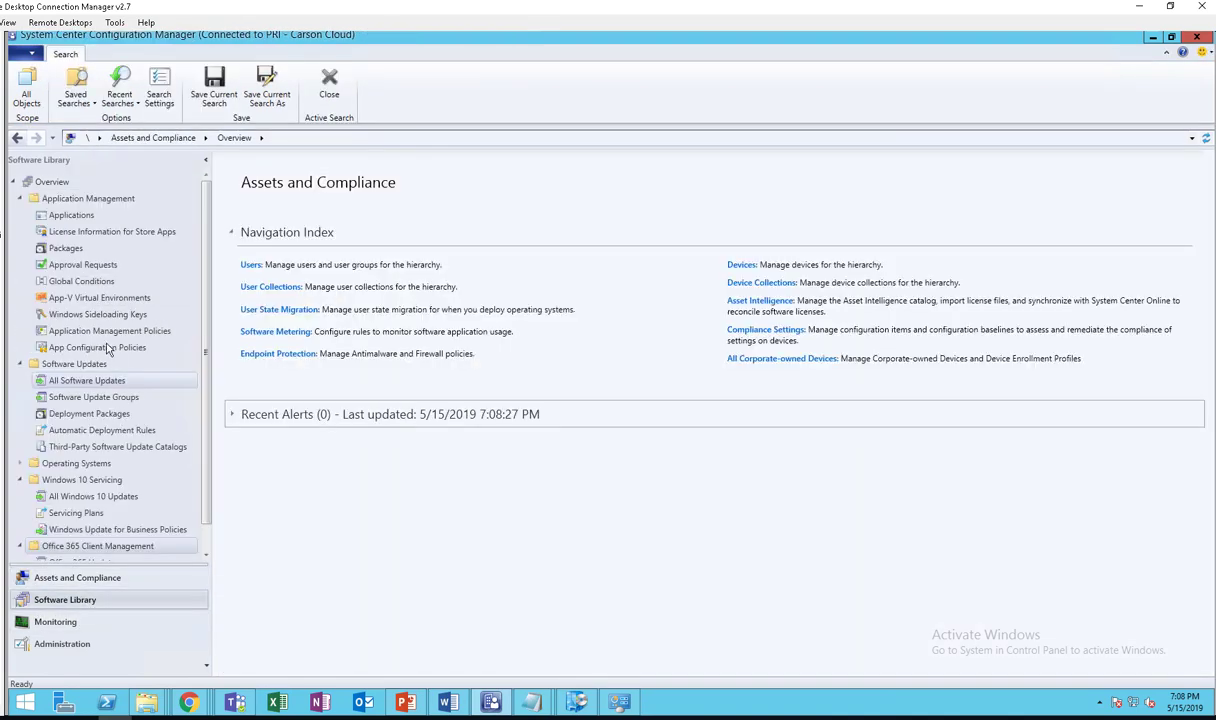
pyautogui.click(68, 249)
pyautogui.rightClick(70, 255)
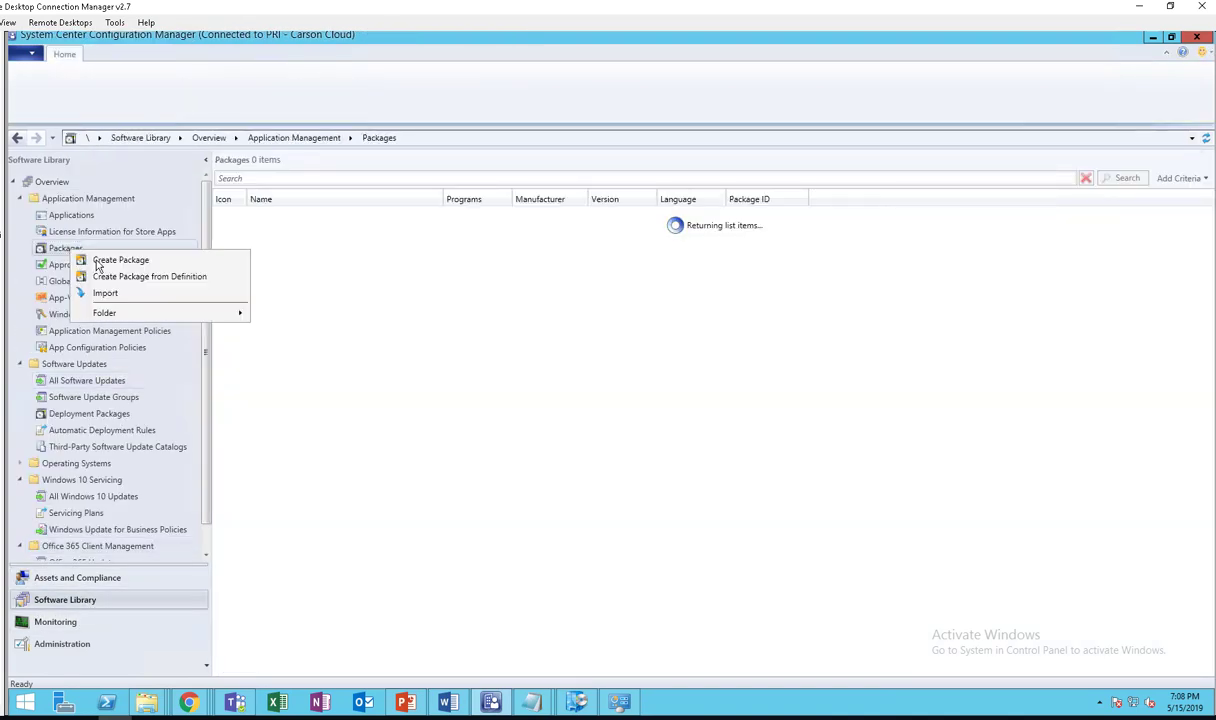
pyautogui.click(110, 259)
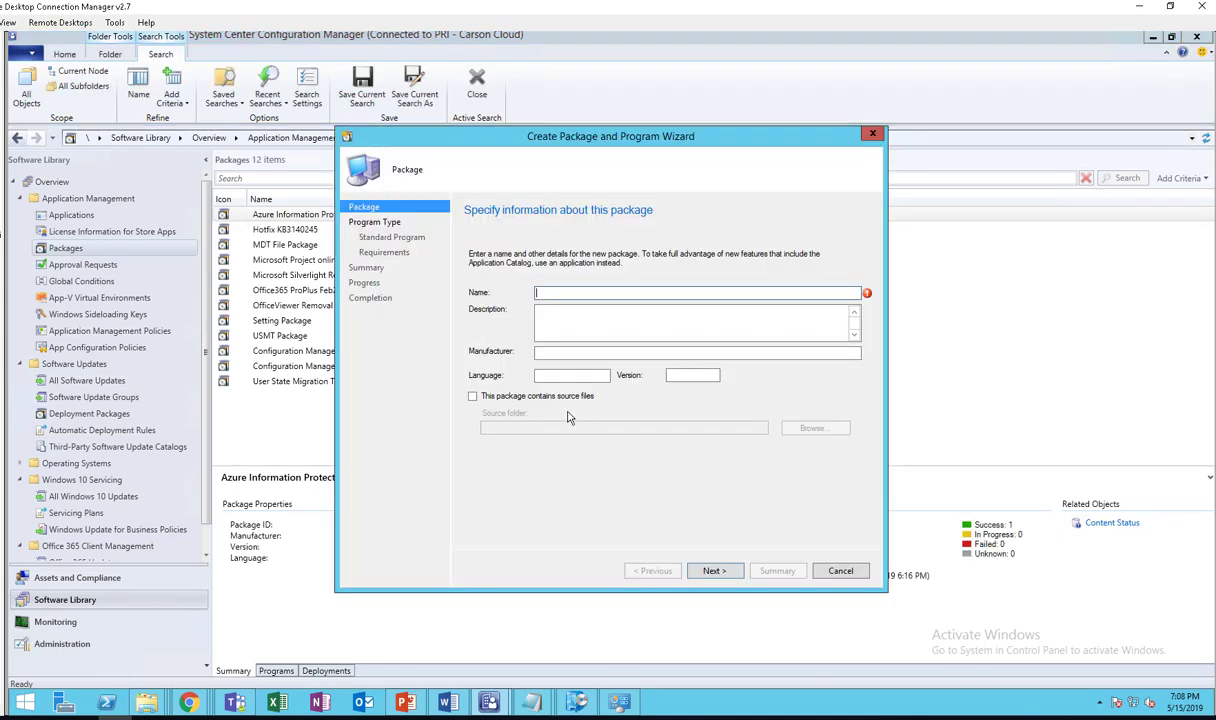
# Mark the package as containing source files and set its source folder to \\carsondc\deploy\Software\SCCMSource\Updates\XPand2003KB4499175
pyautogui.click(528, 397)
pyautogui.click(569, 430)
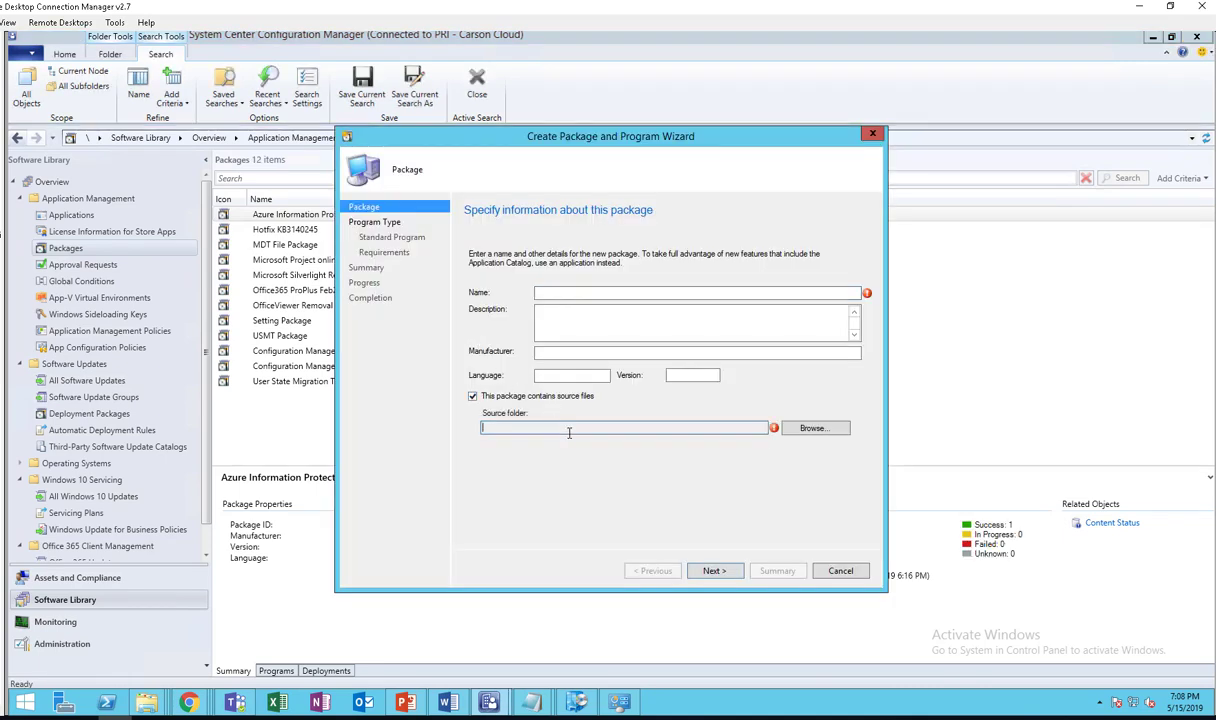
pyautogui.click(812, 428)
pyautogui.write('MSource\\Updates\\XPand2003KB4499175')
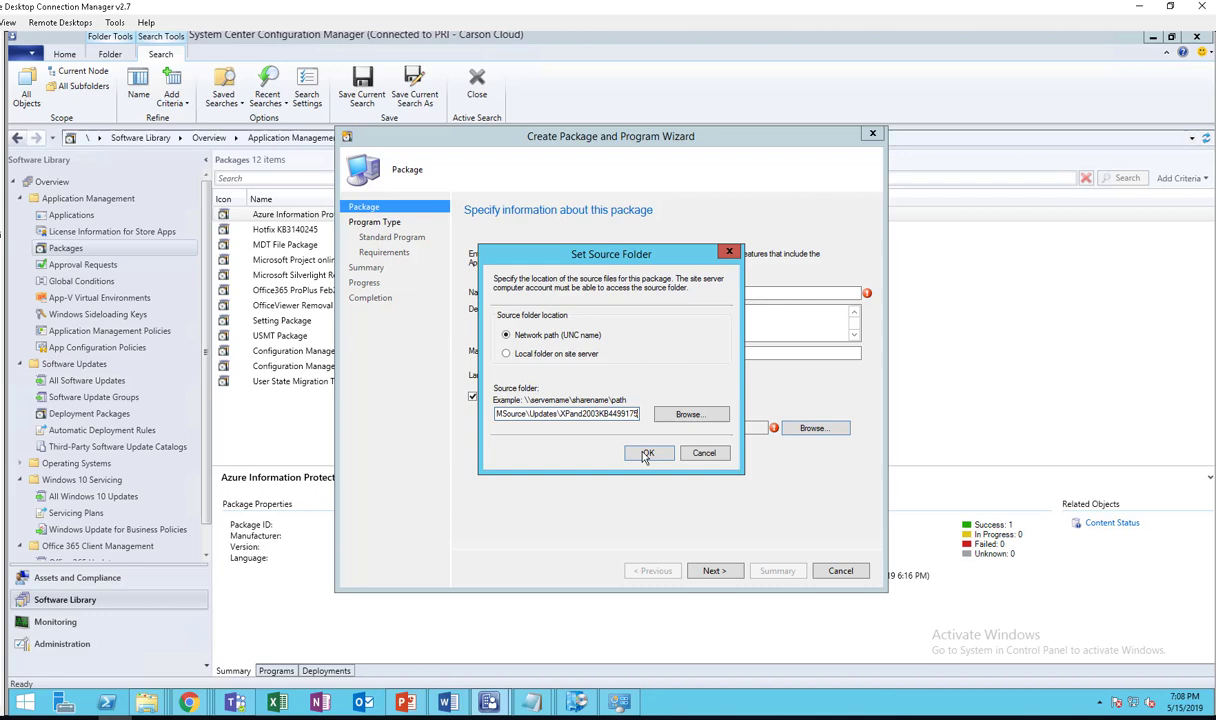
pyautogui.click(646, 454)
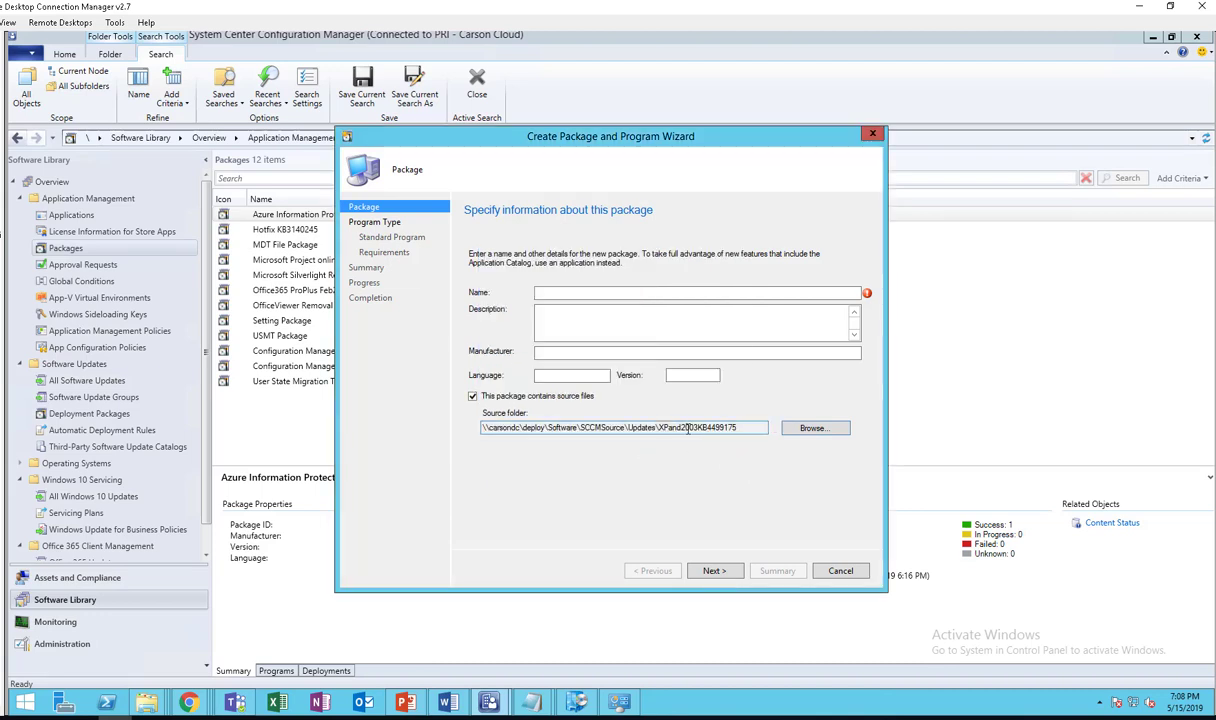
# Name the package "KB4499175 for XP and Windows 2003" and continue with a standard program
pyautogui.moveTo(699, 428); pyautogui.dragTo(746, 430)
pyautogui.hotkey('ctrl', 'c')
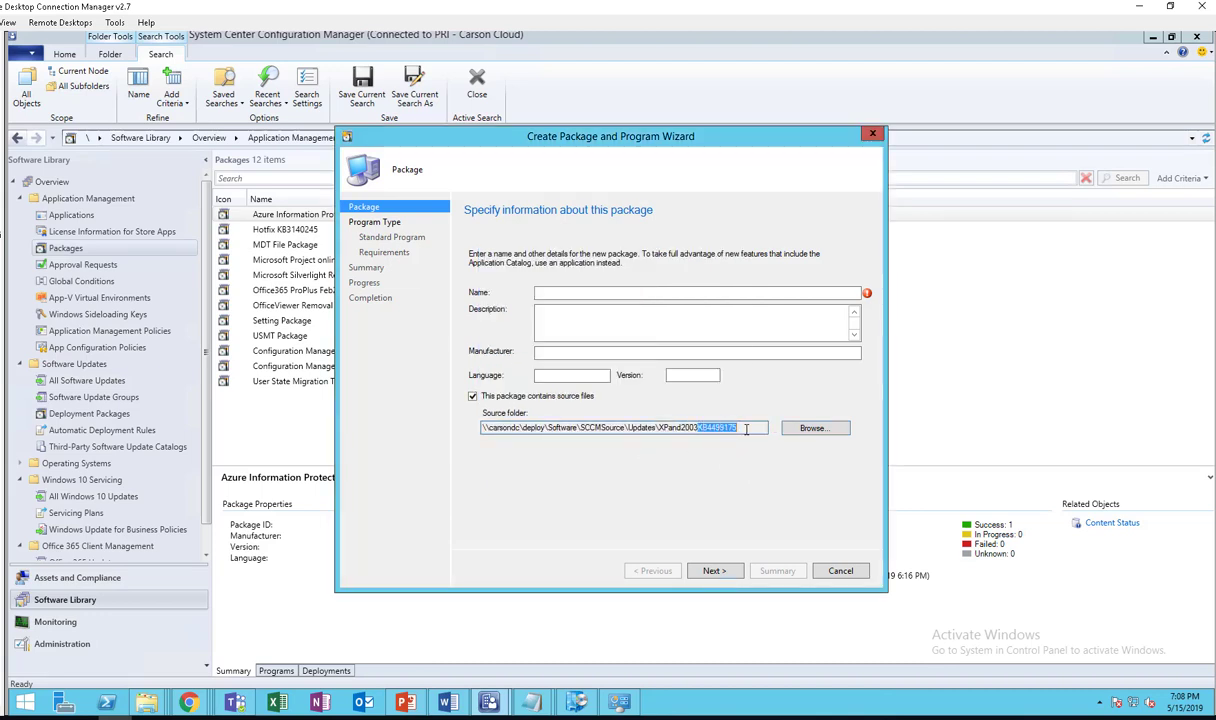
pyautogui.click(619, 292)
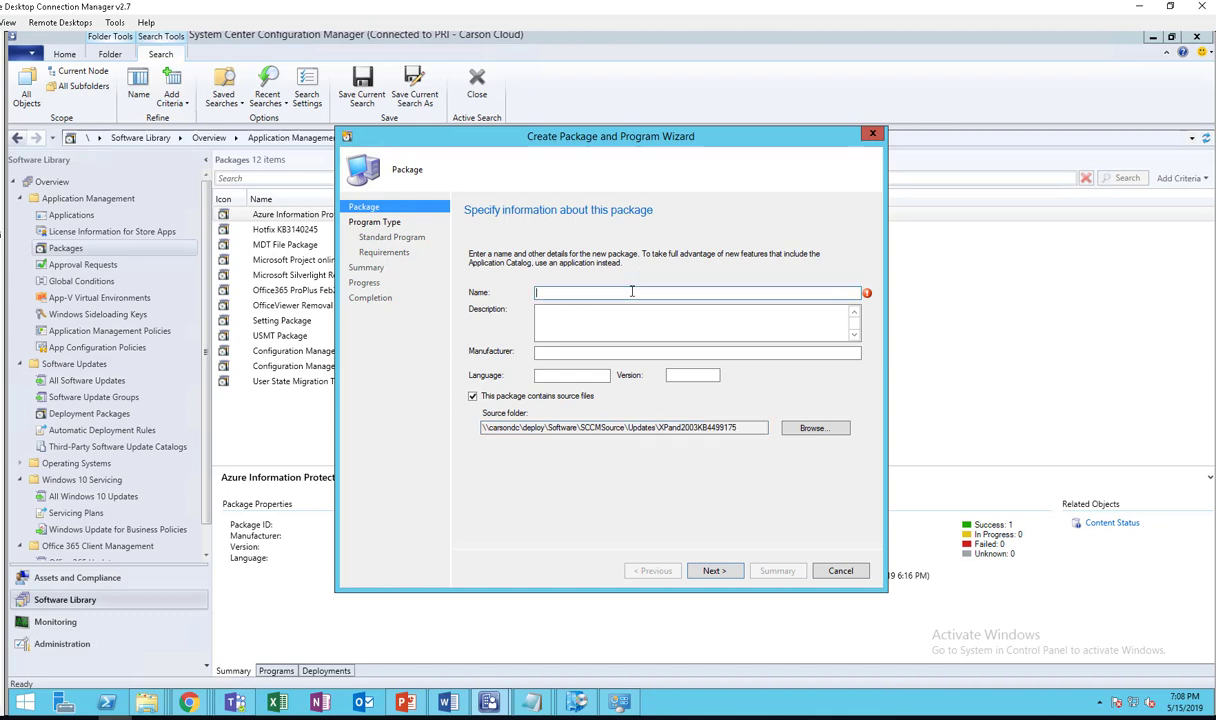
pyautogui.hotkey('ctrl', 'v')
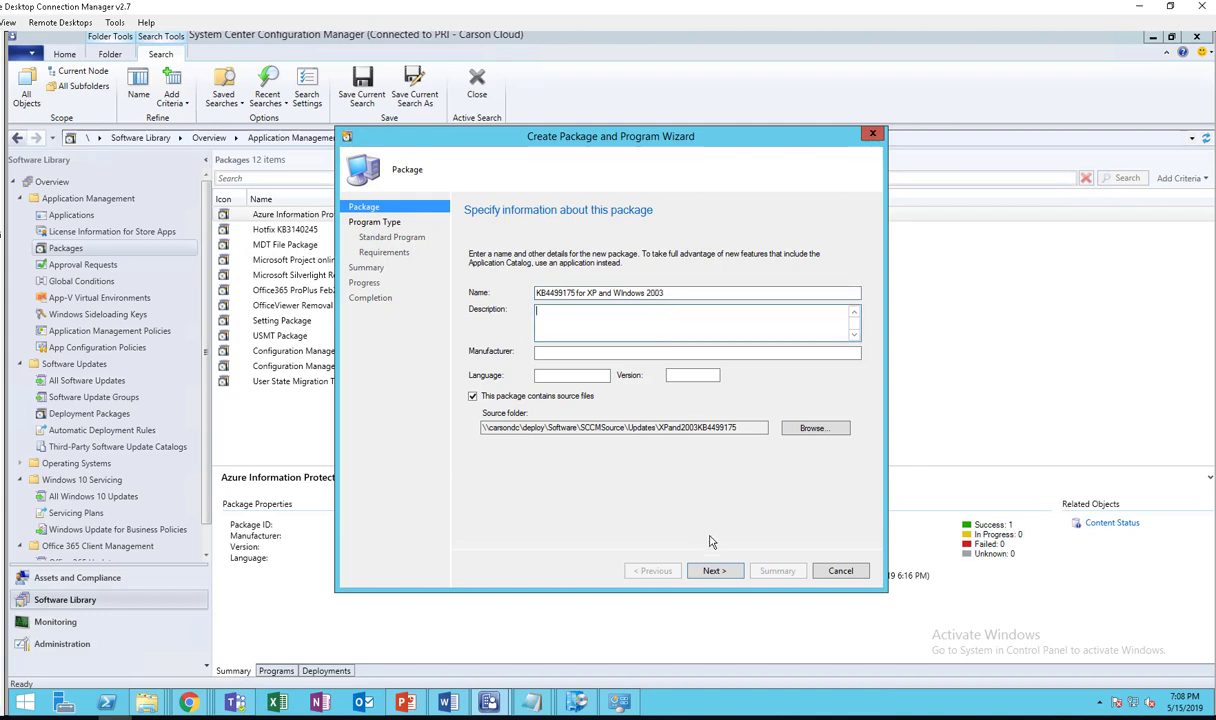
pyautogui.click(726, 574)
pyautogui.click(728, 576)
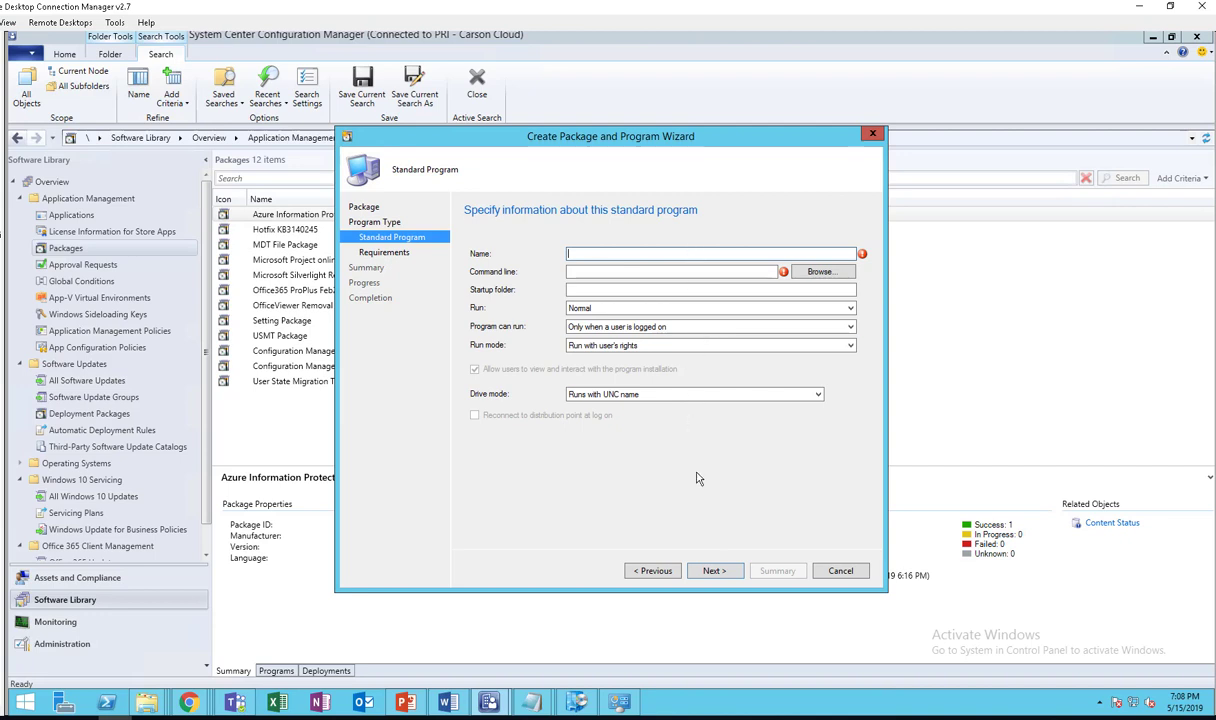
# Go back to the package details and copy the KB number from the package name
pyautogui.click(659, 573)
pyautogui.click(656, 571)
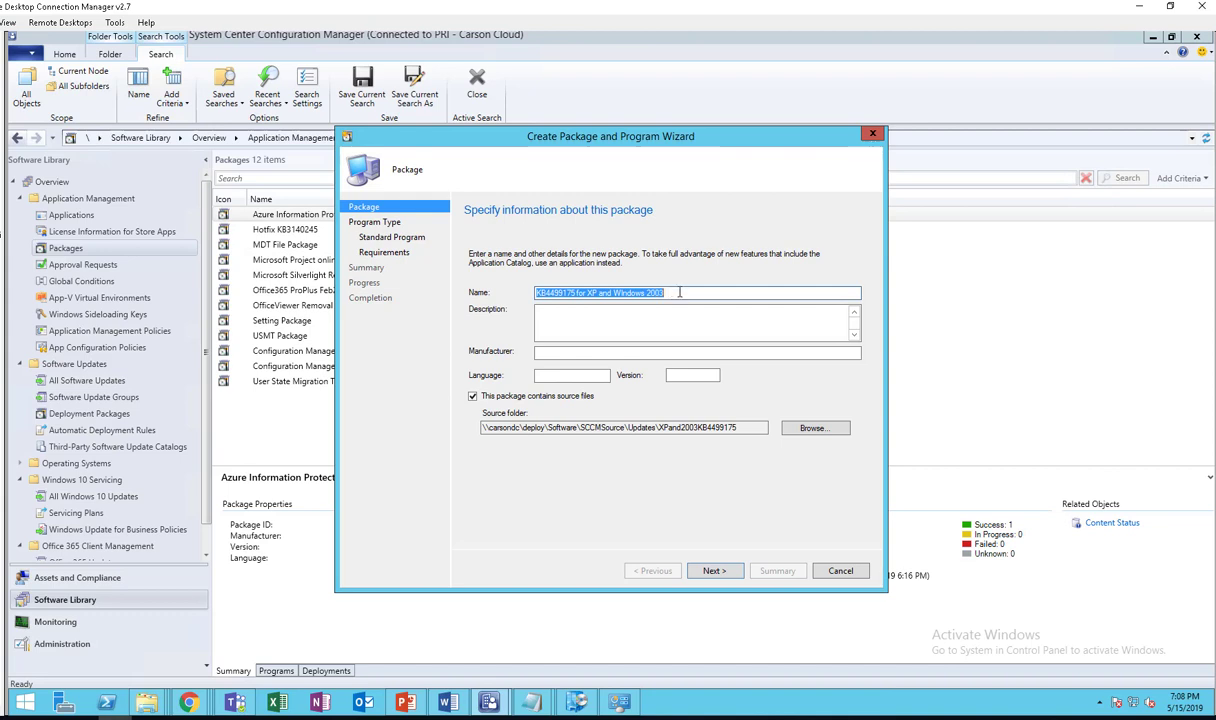
pyautogui.moveTo(679, 292); pyautogui.dragTo(431, 293)
pyautogui.moveTo(578, 292); pyautogui.dragTo(453, 292)
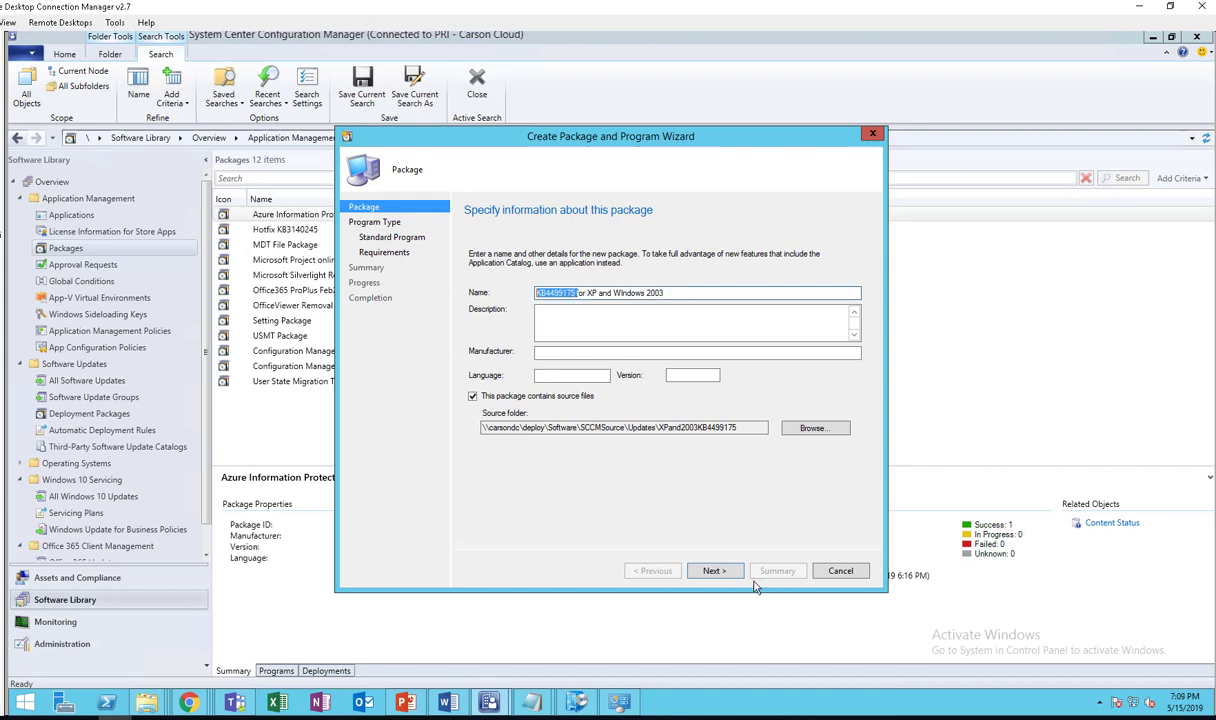
# Keep the standard program type and name the program "Install KB4499175"
pyautogui.click(714, 571)
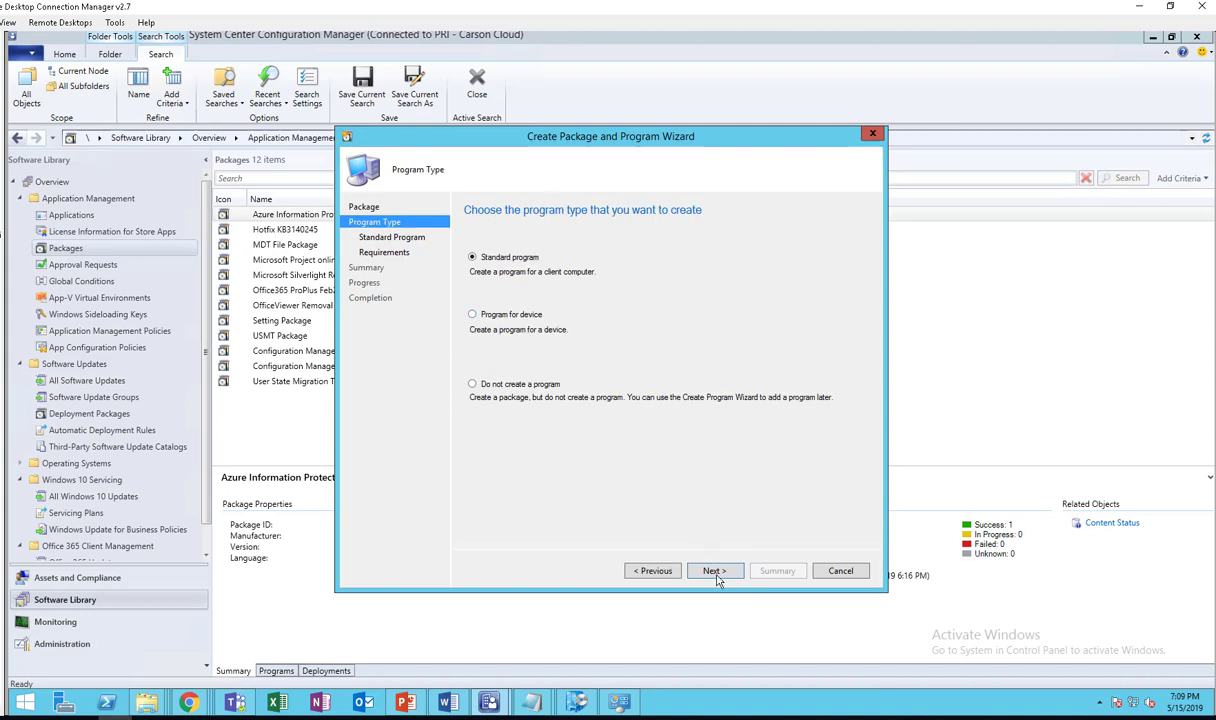
pyautogui.click(712, 570)
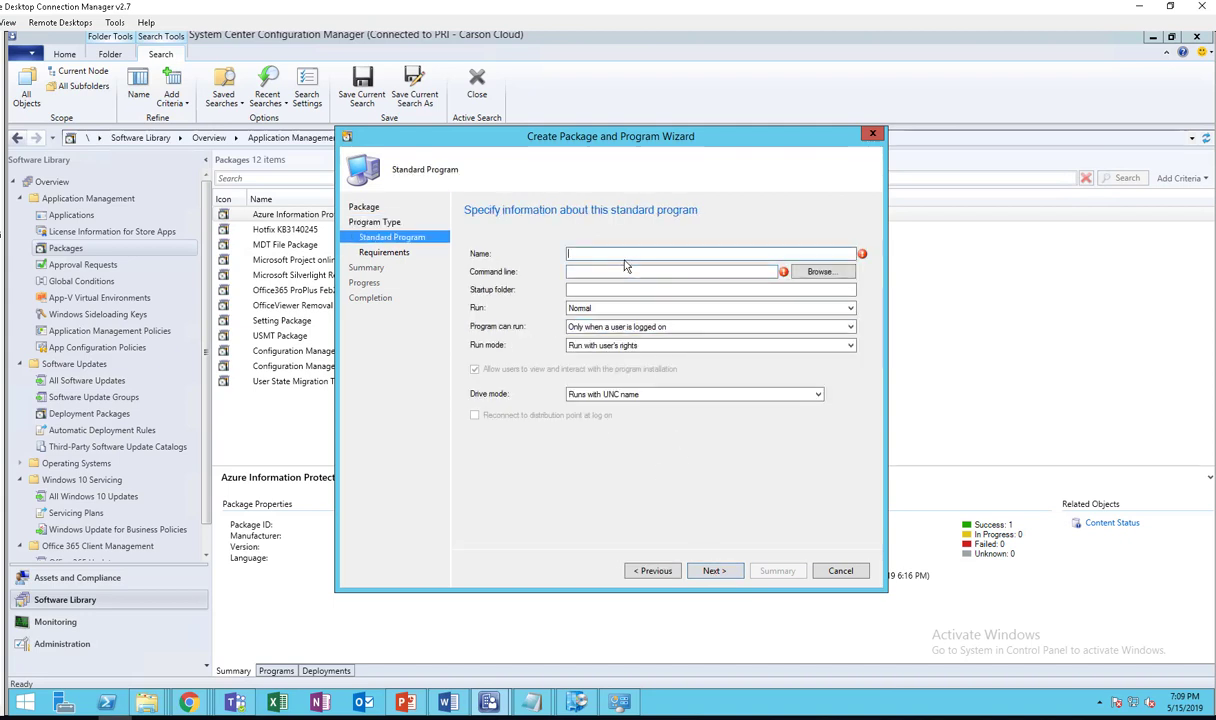
pyautogui.write('Install KB4499175')
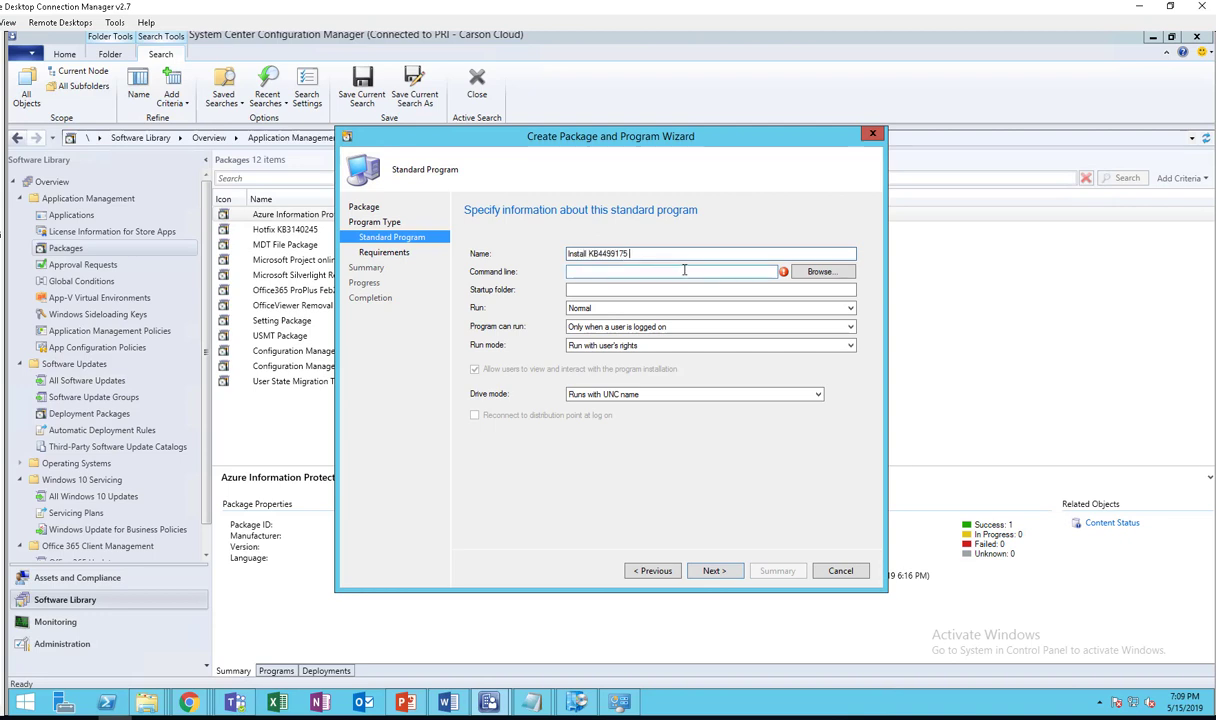
# Set the program's command line to Install.bat from the source folder and allow it to run whether or not a user is logged on
pyautogui.click(809, 271)
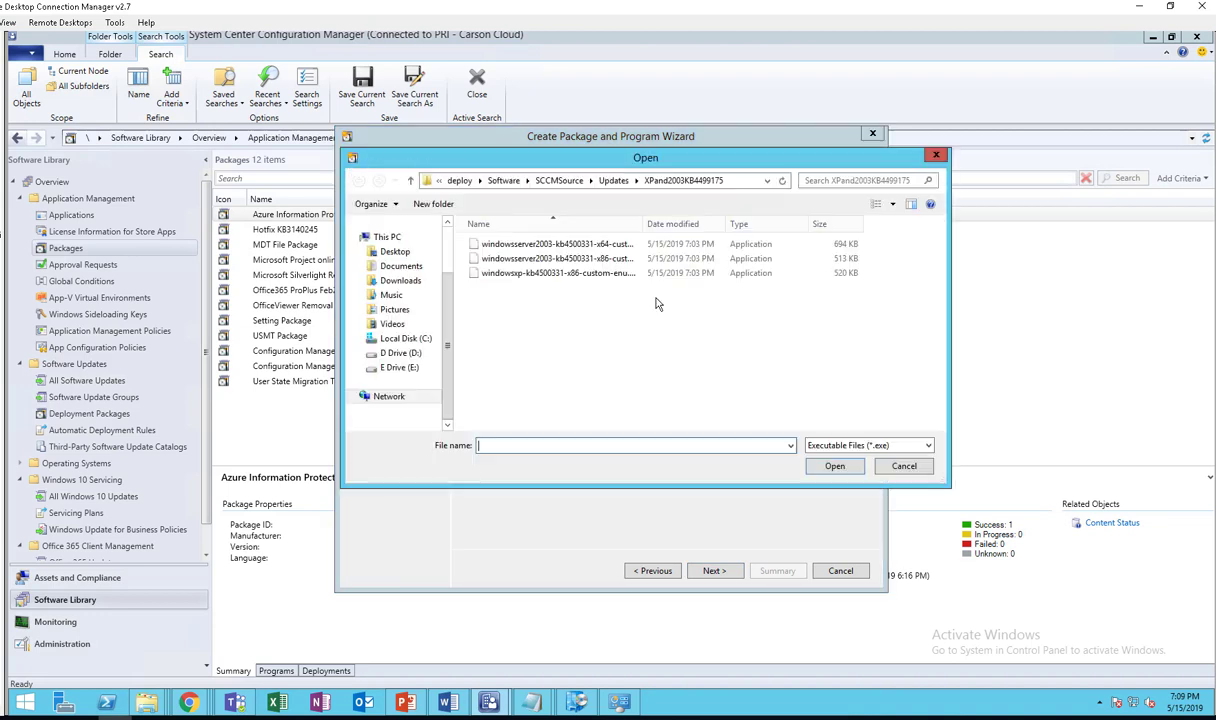
pyautogui.click(860, 445)
pyautogui.click(854, 474)
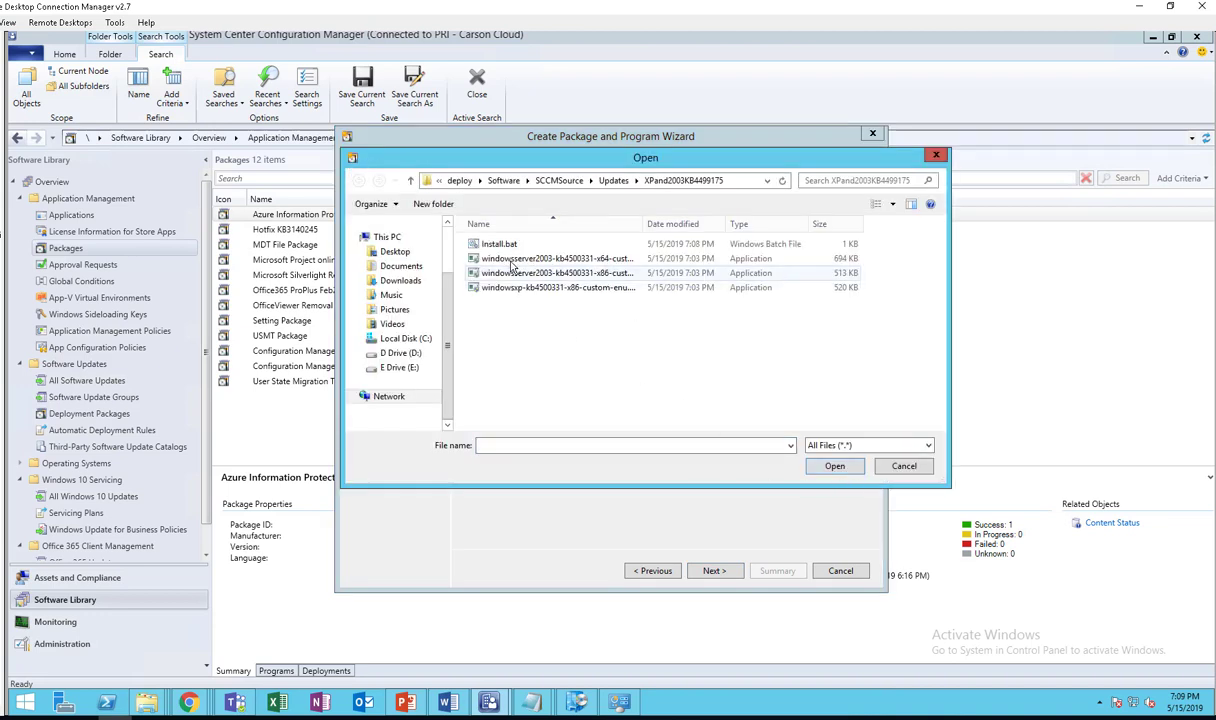
pyautogui.doubleClick(478, 243)
pyautogui.click(625, 326)
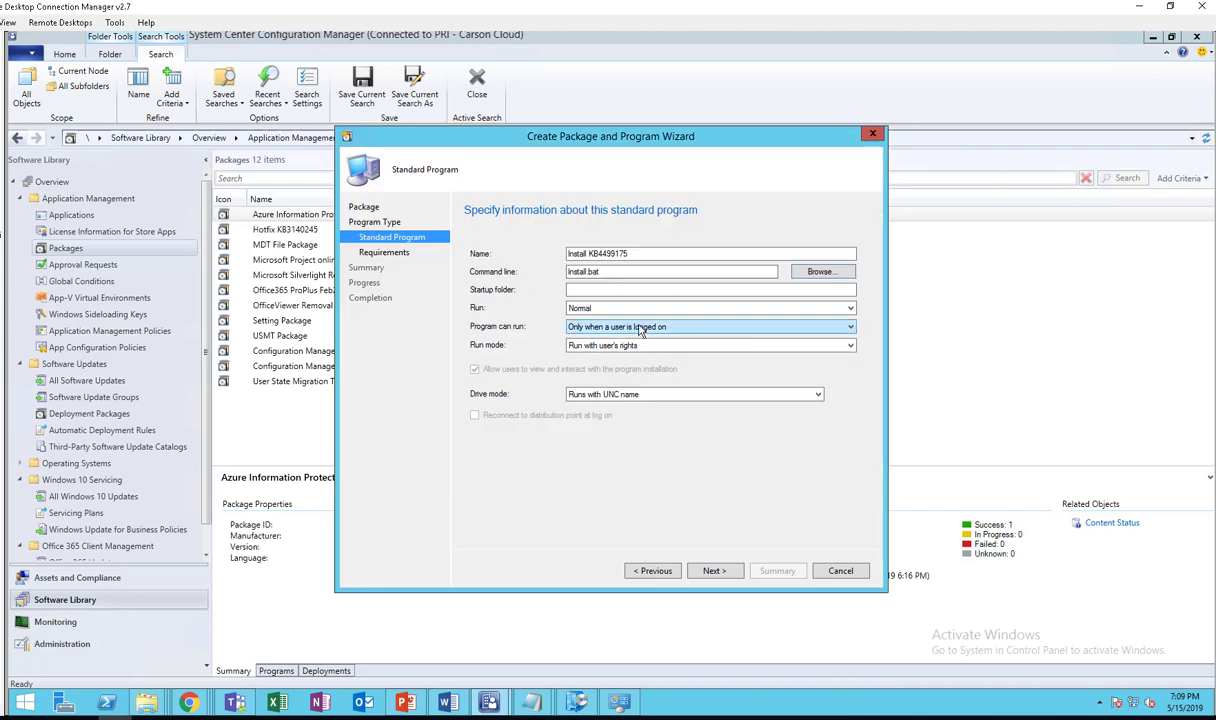
pyautogui.click(636, 350)
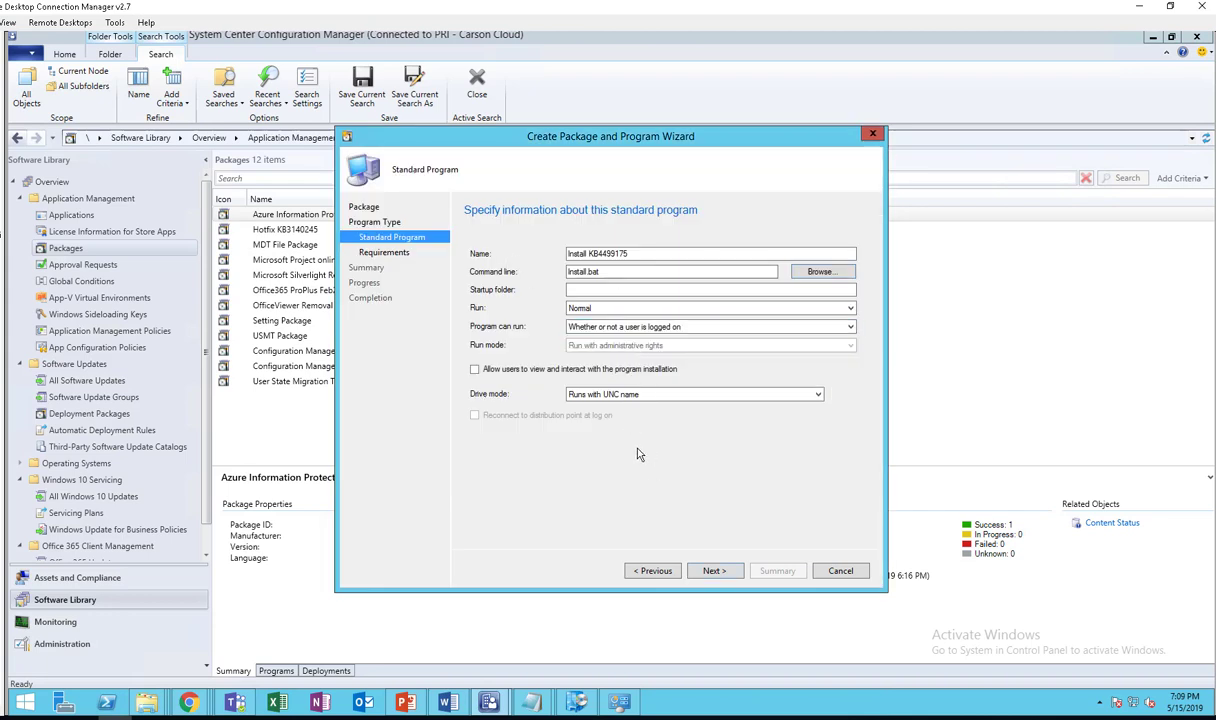
# Keep the default requirements that let the program run on any platform, then create the package and close the wizard
pyautogui.click(714, 571)
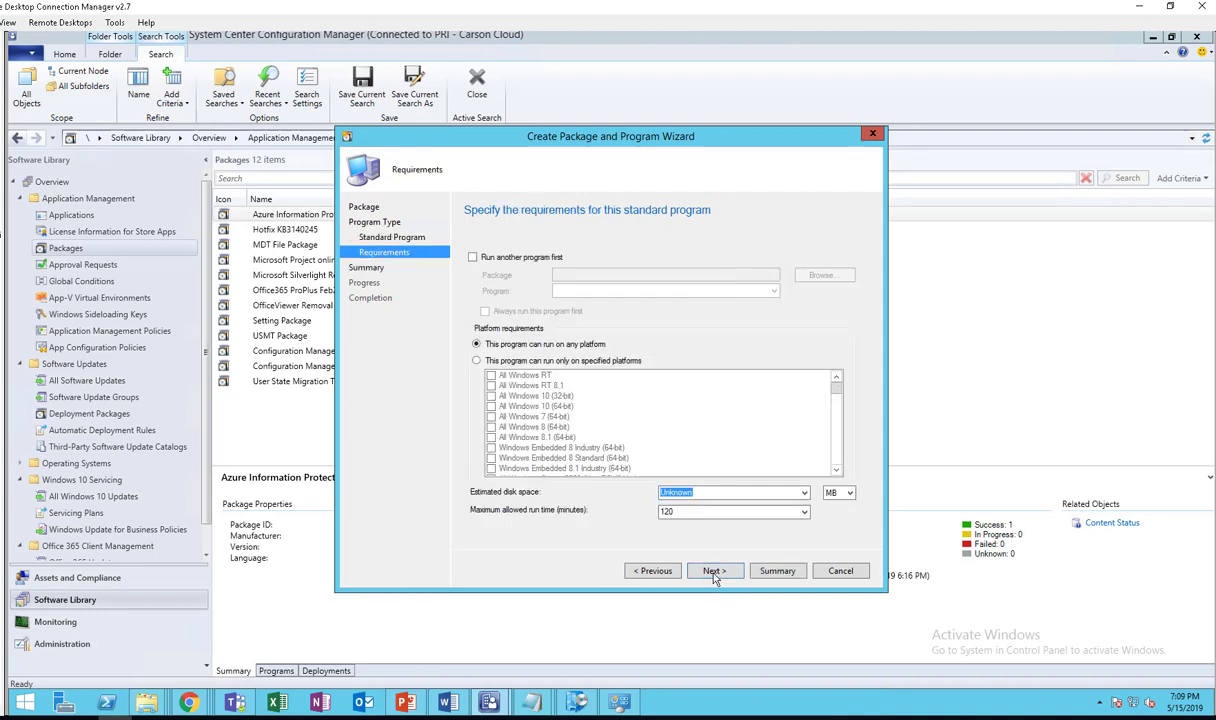
pyautogui.click(714, 578)
pyautogui.click(713, 578)
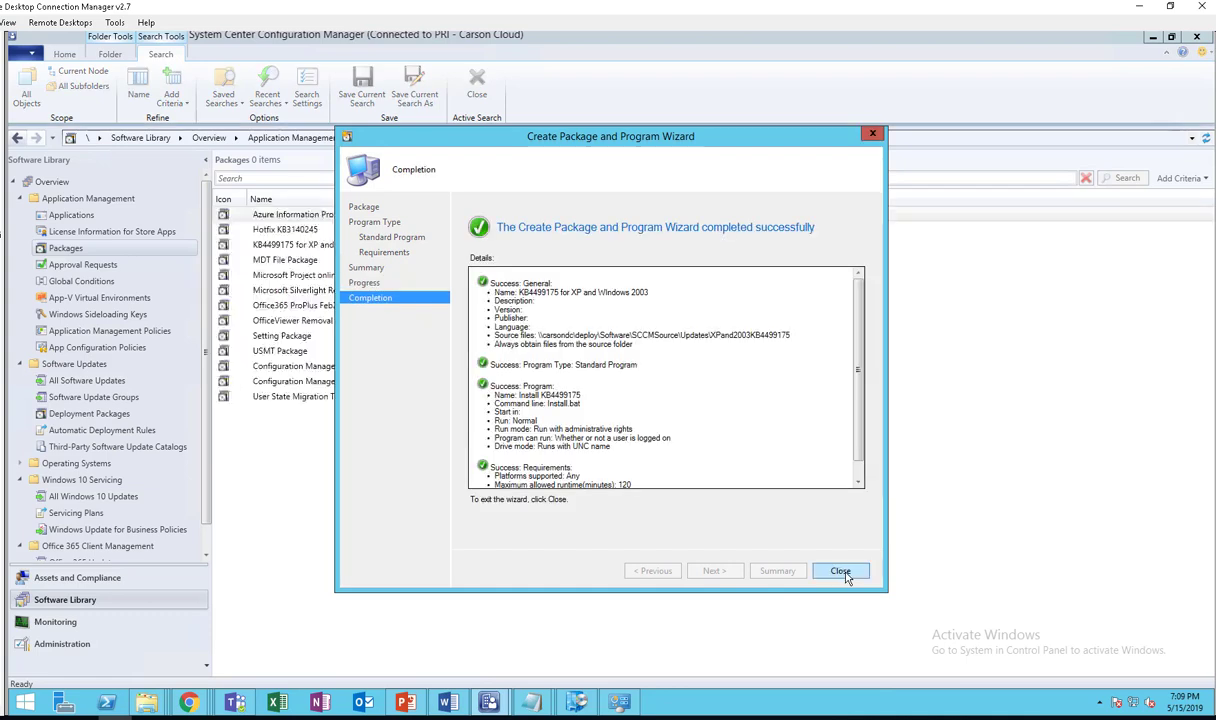
pyautogui.click(840, 572)
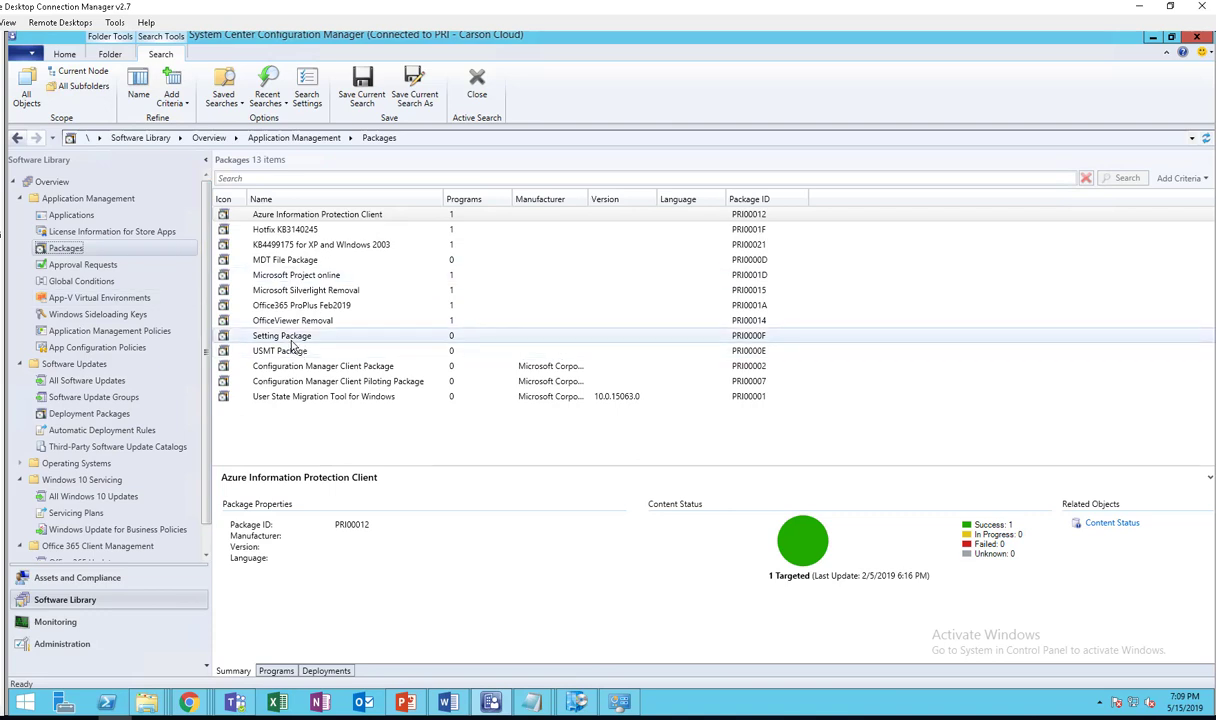
# Select the Hotfix KB3140245 package and bring up its available actions
pyautogui.click(272, 231)
pyautogui.rightClick(281, 231)
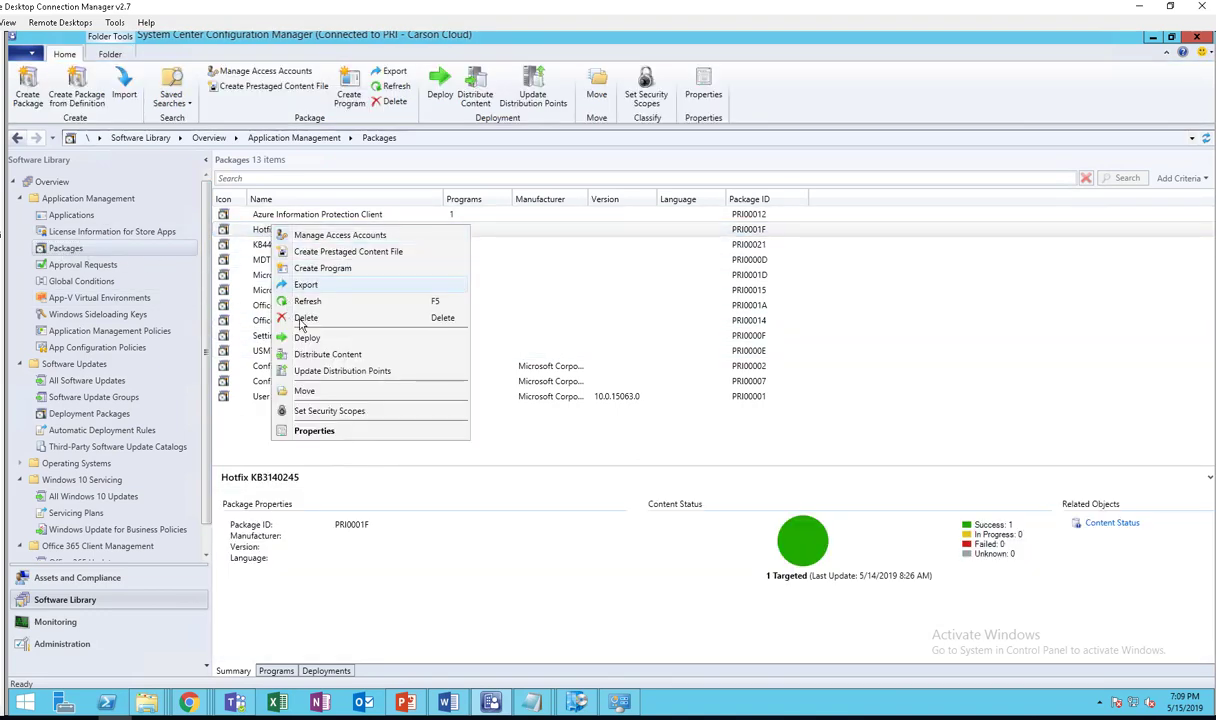